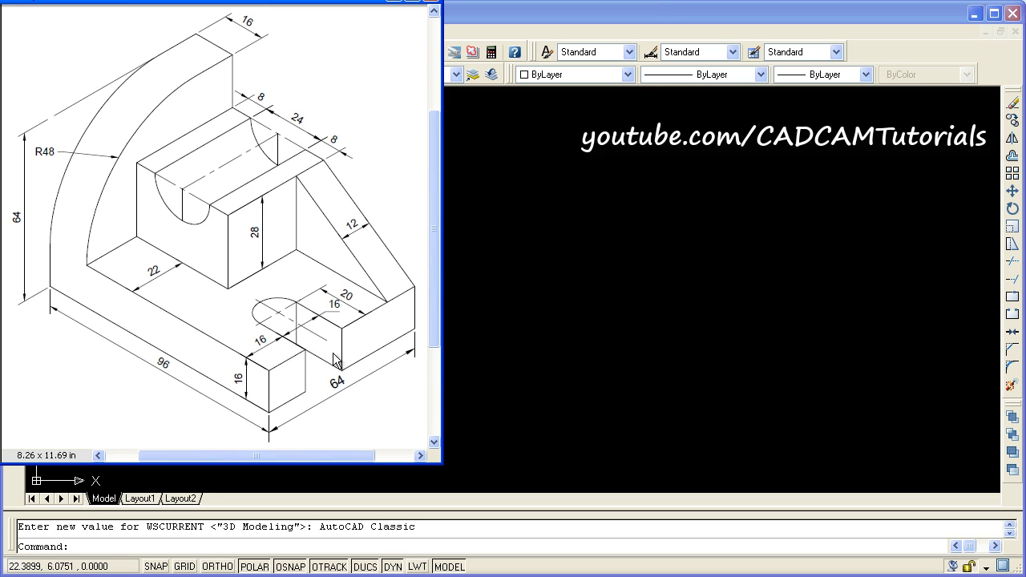
Switch to AutoCAD and display the Modeling and Solid Editing toolbars, placed clear of each other over the drawing area.
click(514, 335)
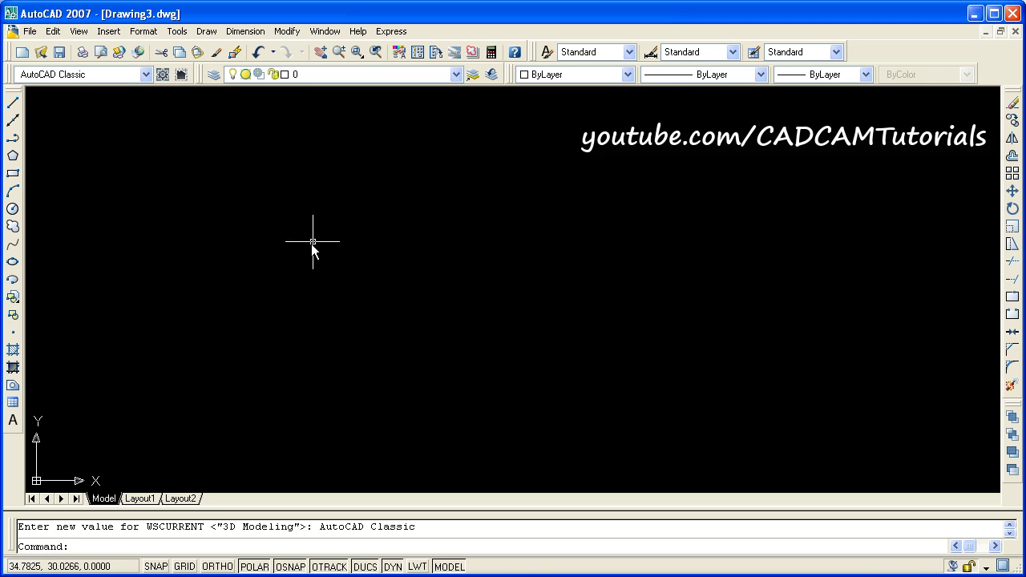
right_click(15, 218)
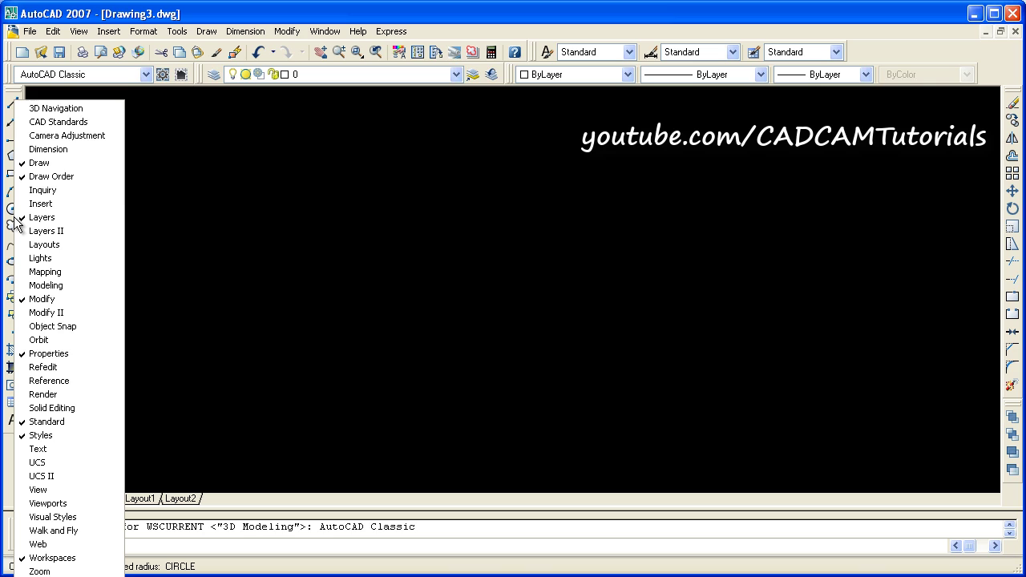
click(65, 285)
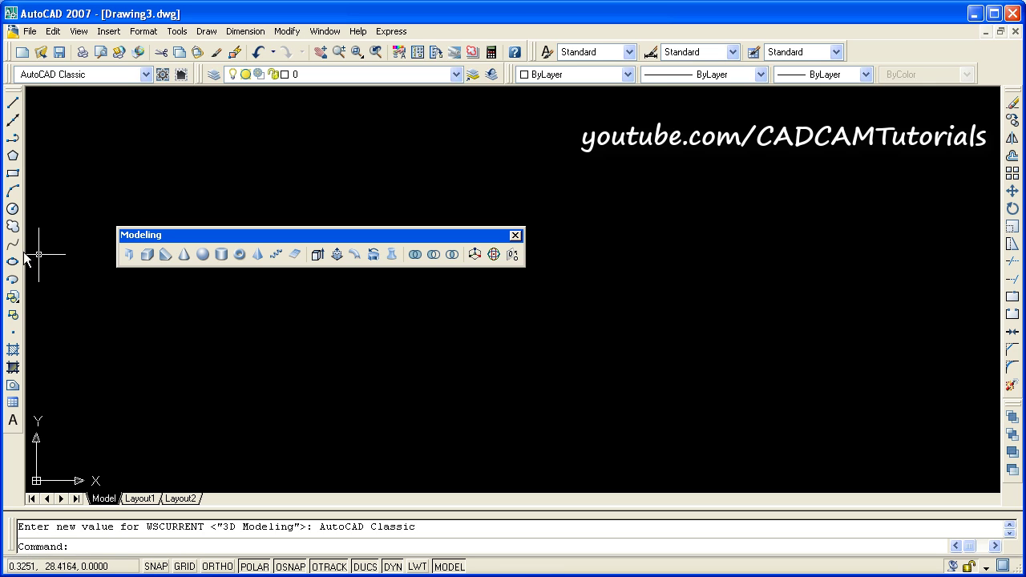
right_click(243, 252)
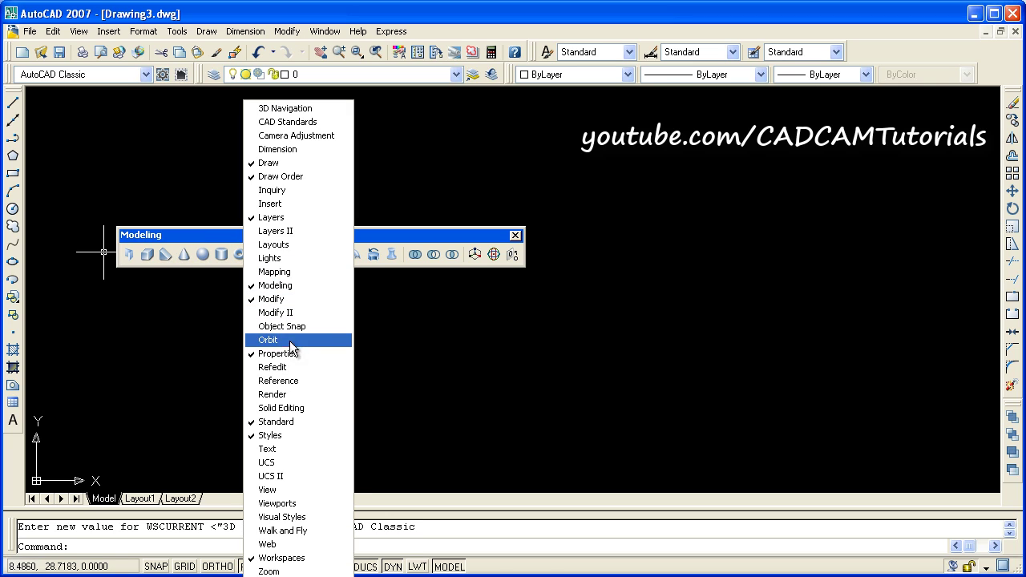
click(296, 407)
drag(273, 213, 193, 150)
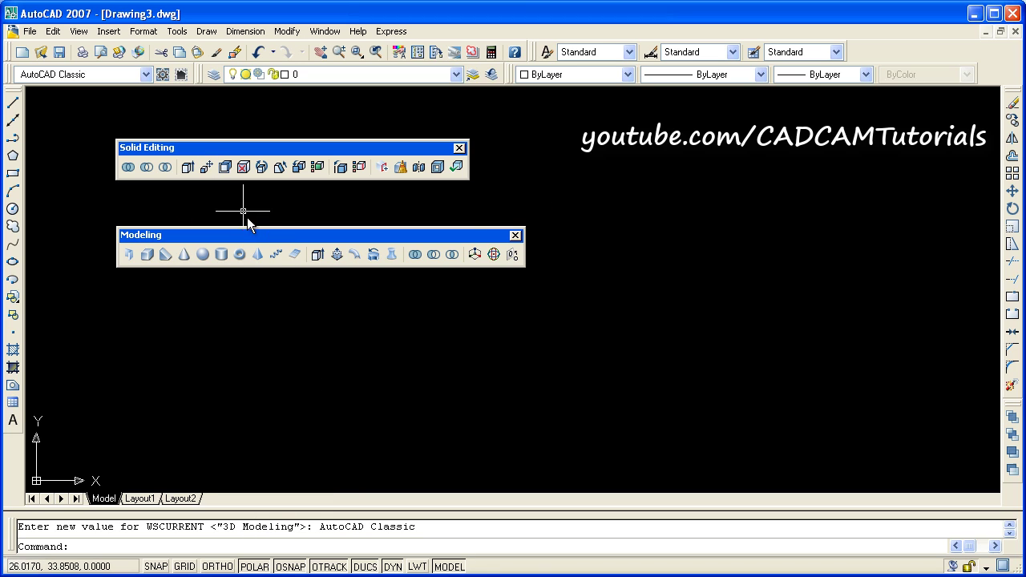
Display the UCS II and View toolbars and place them side by side below the Modeling toolbar.
right_click(312, 254)
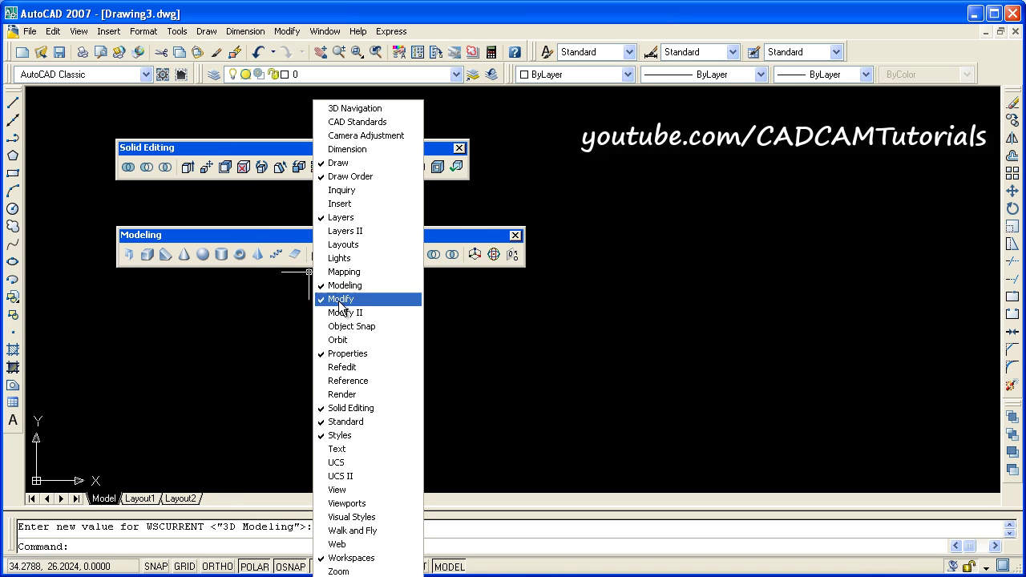
click(360, 474)
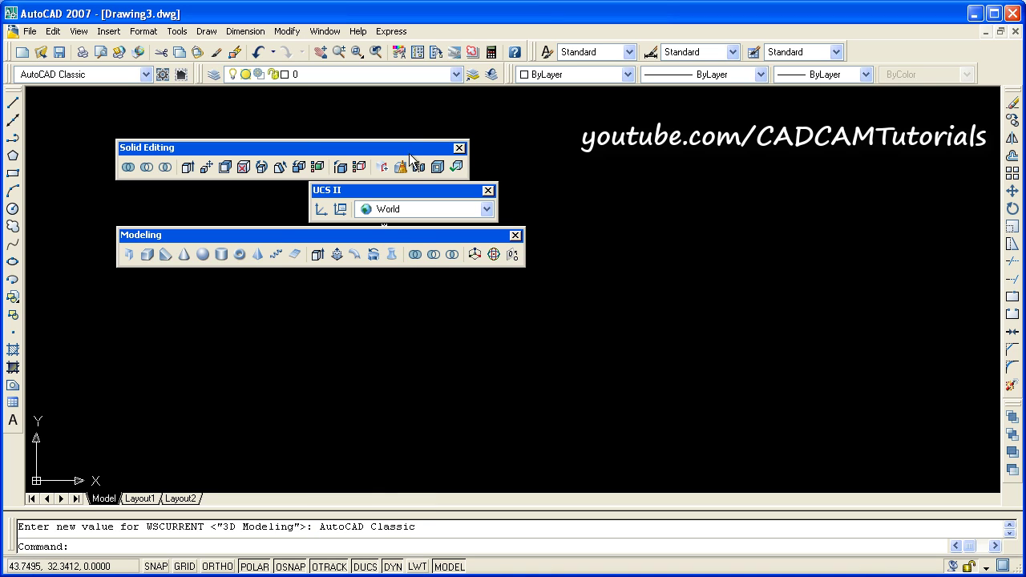
drag(398, 189, 232, 303)
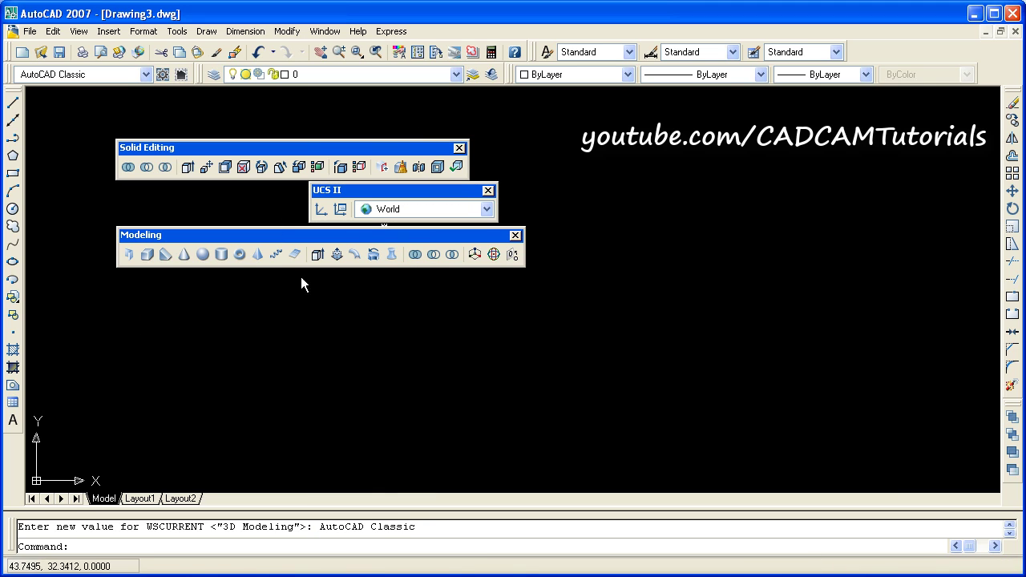
right_click(433, 254)
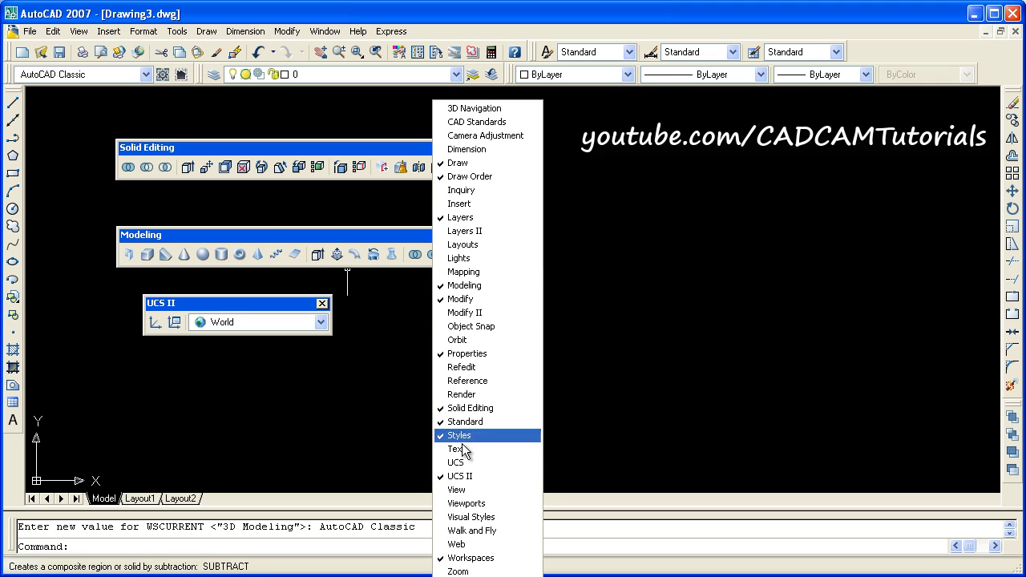
click(471, 491)
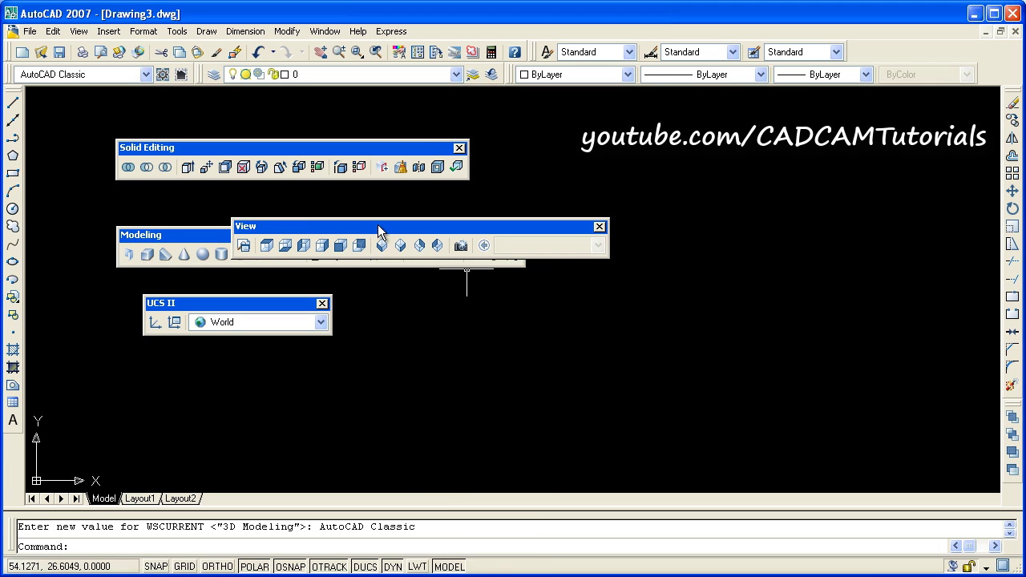
drag(380, 226, 483, 303)
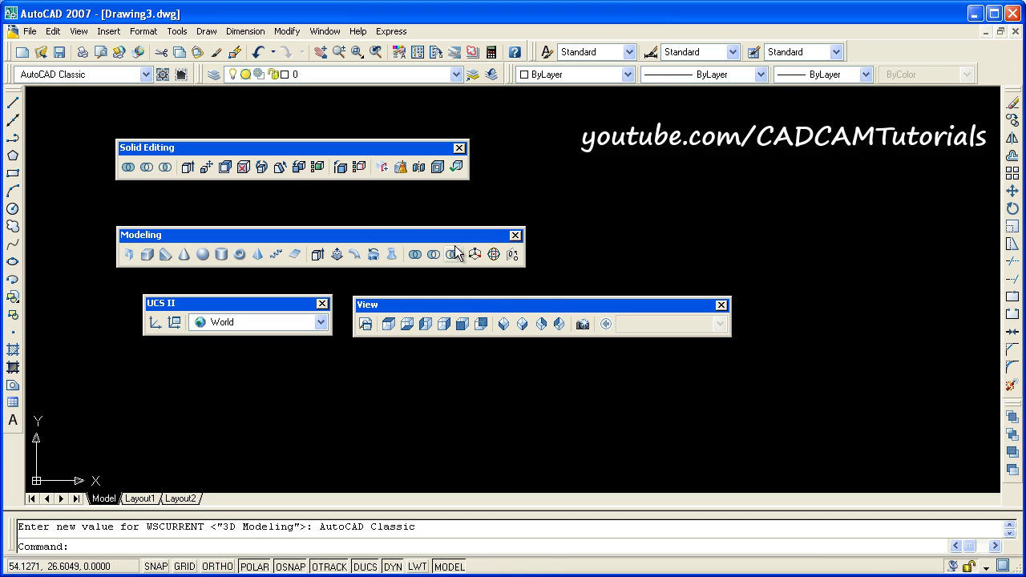
Display the Visual Styles toolbar and move it clear of the UCS II and View toolbars.
right_click(444, 256)
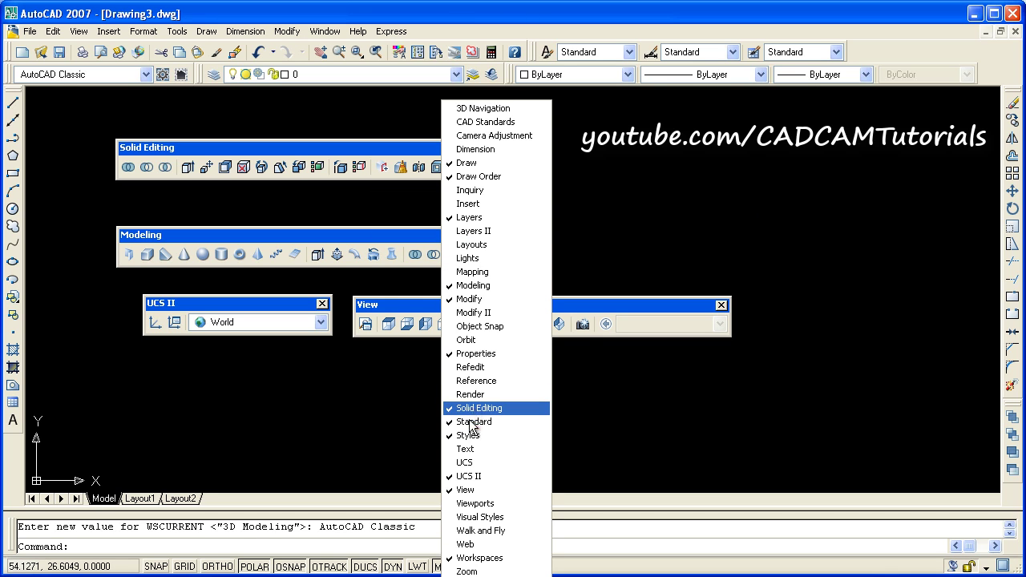
click(491, 519)
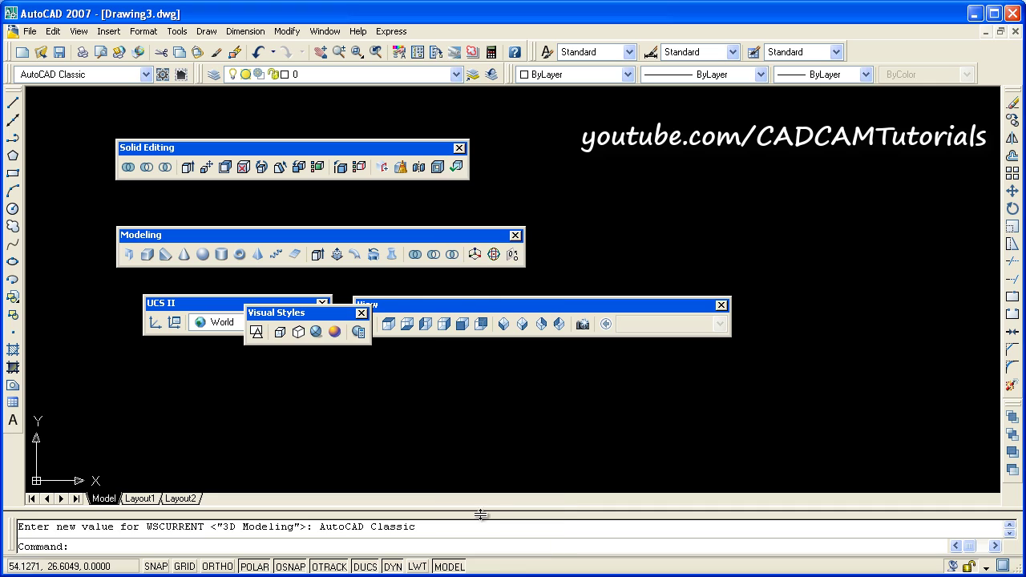
drag(319, 321, 601, 166)
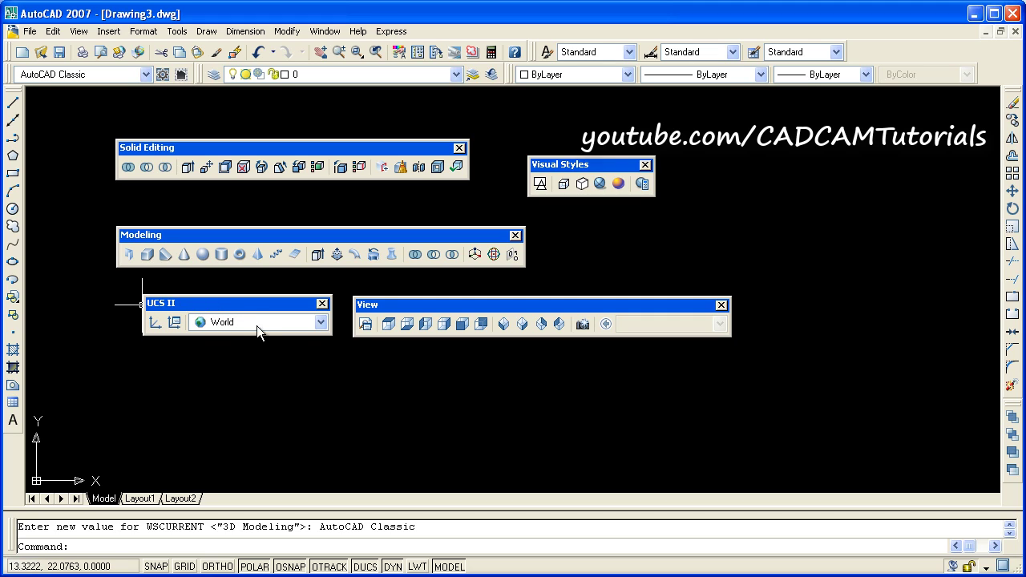
Dock the UCS II, Modeling and Solid Editing toolbars together in one row beneath the Layers and Properties toolbars.
click(321, 323)
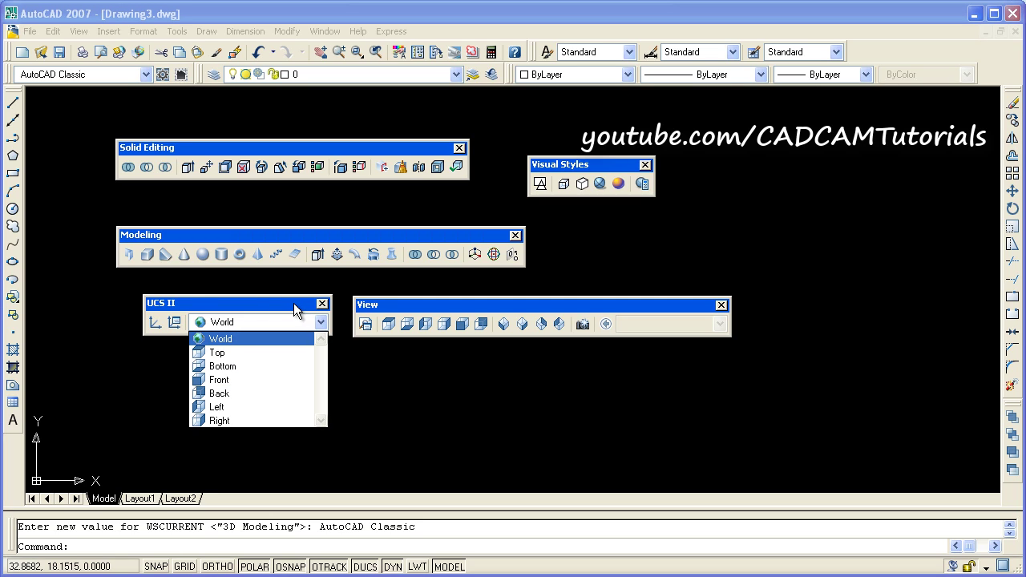
click(219, 307)
drag(268, 306, 481, 99)
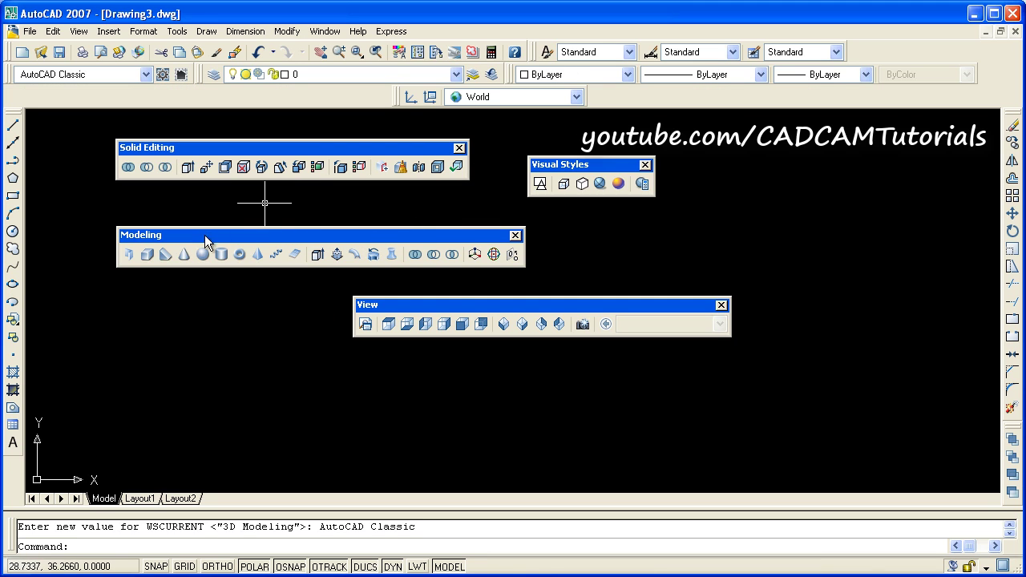
drag(217, 235, 184, 97)
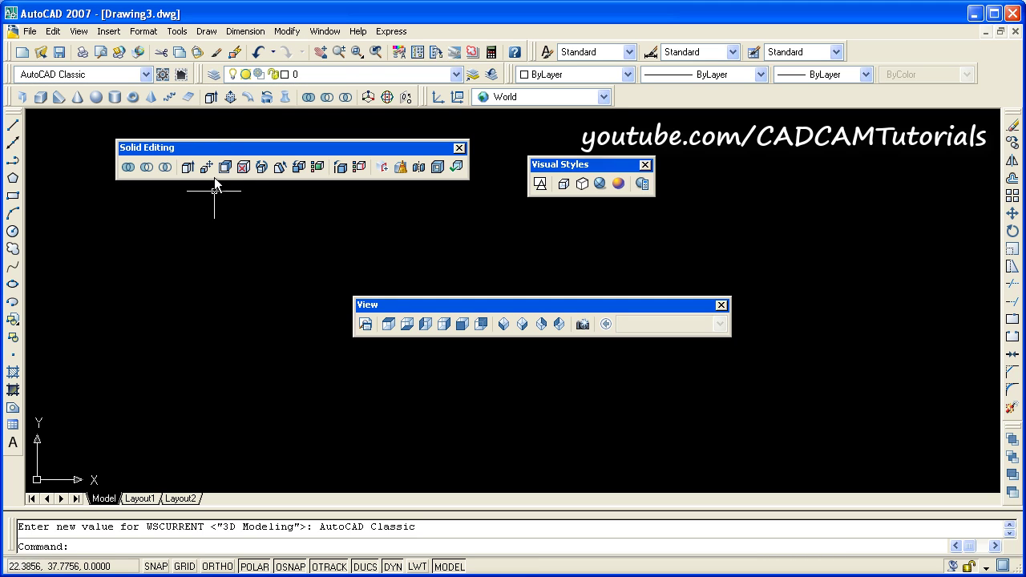
drag(216, 151, 674, 93)
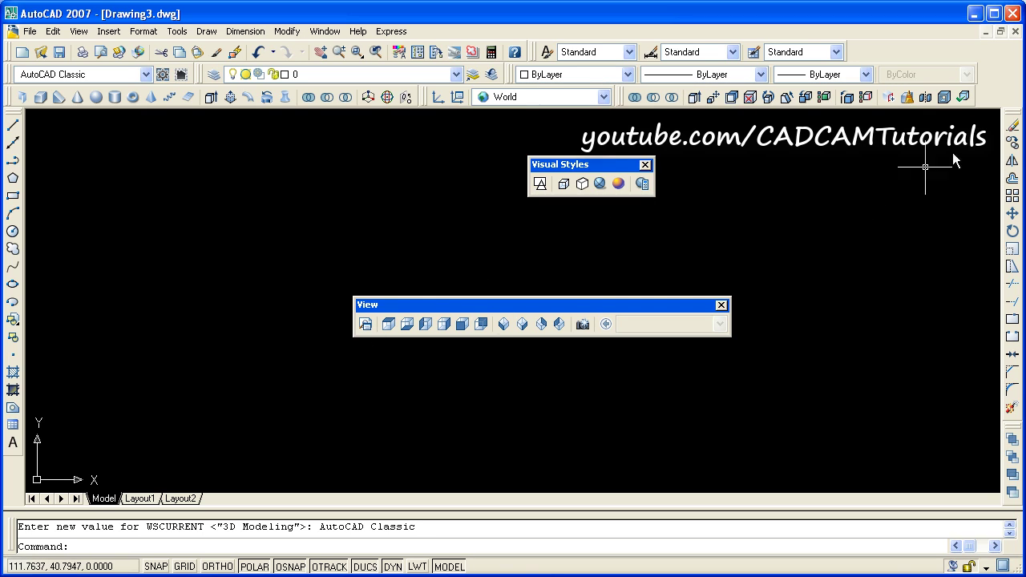
Dock the Modify, View and Visual Styles toolbars in columns beside the Draw toolbar, and remove the Draw Order toolbar.
drag(1010, 116, 402, 212)
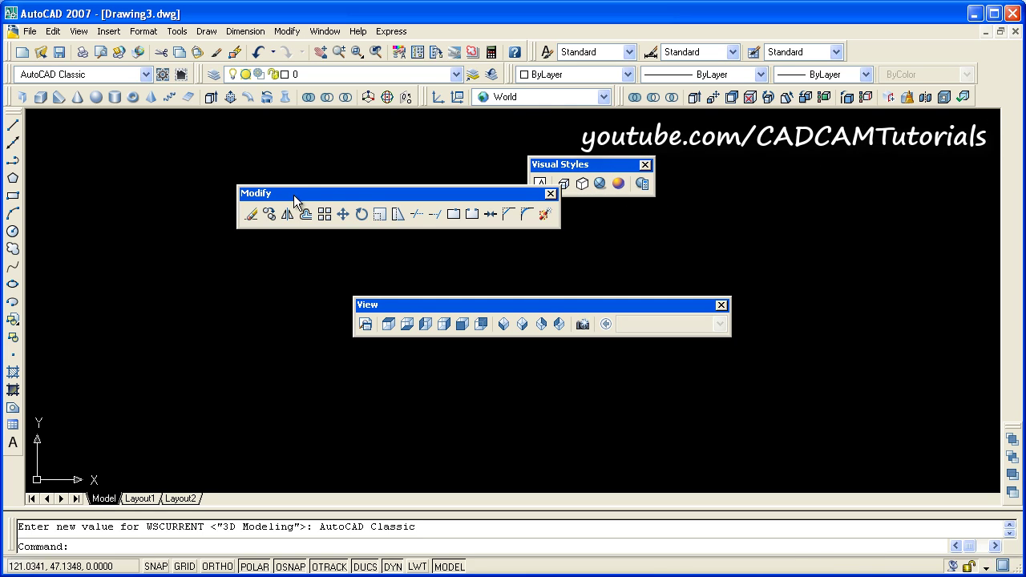
mouse_move(293, 197)
mouse_down()
mouse_move(40, 178)
mouse_move(28, 165)
mouse_up()
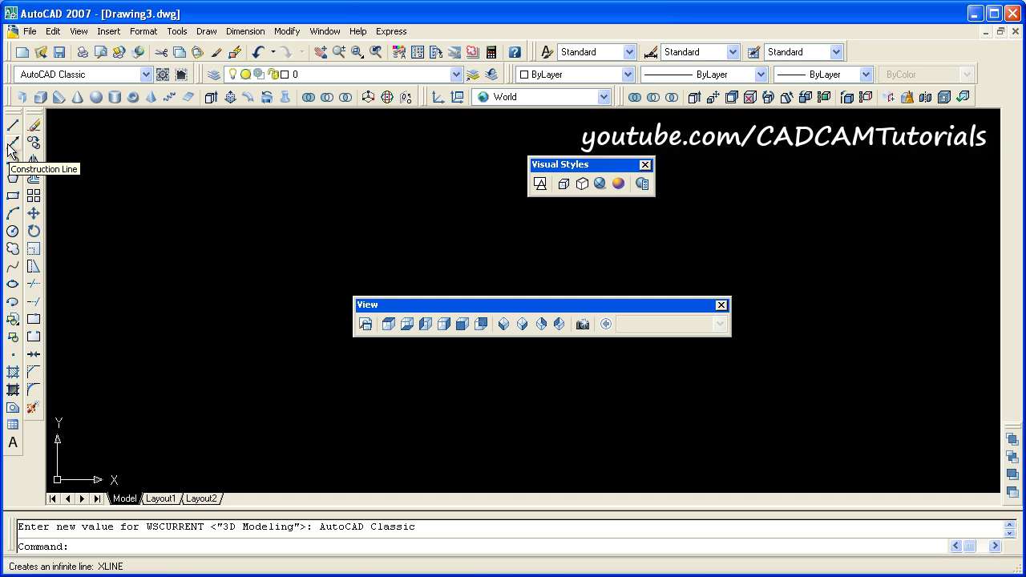
drag(433, 306, 56, 133)
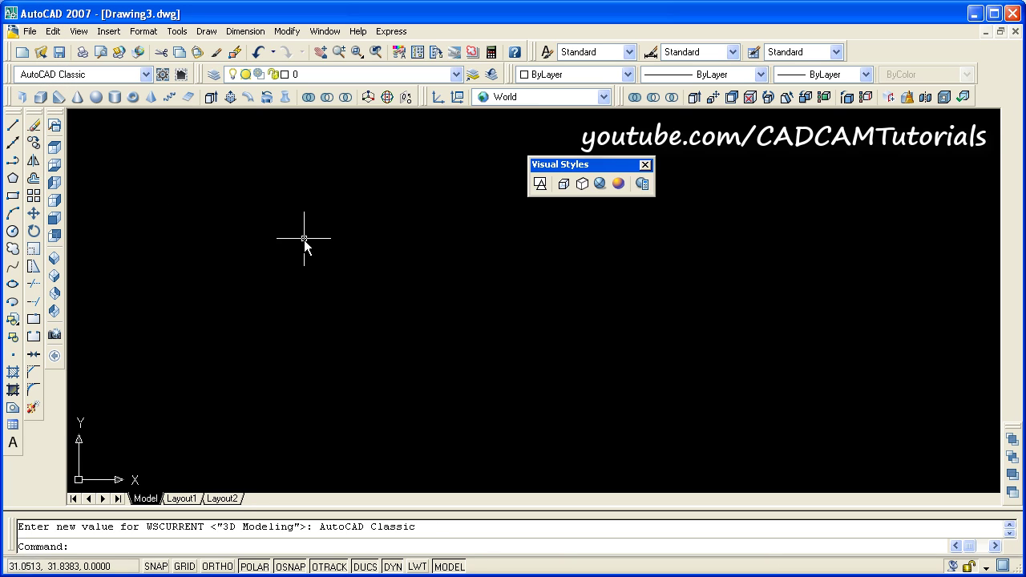
drag(576, 167, 56, 415)
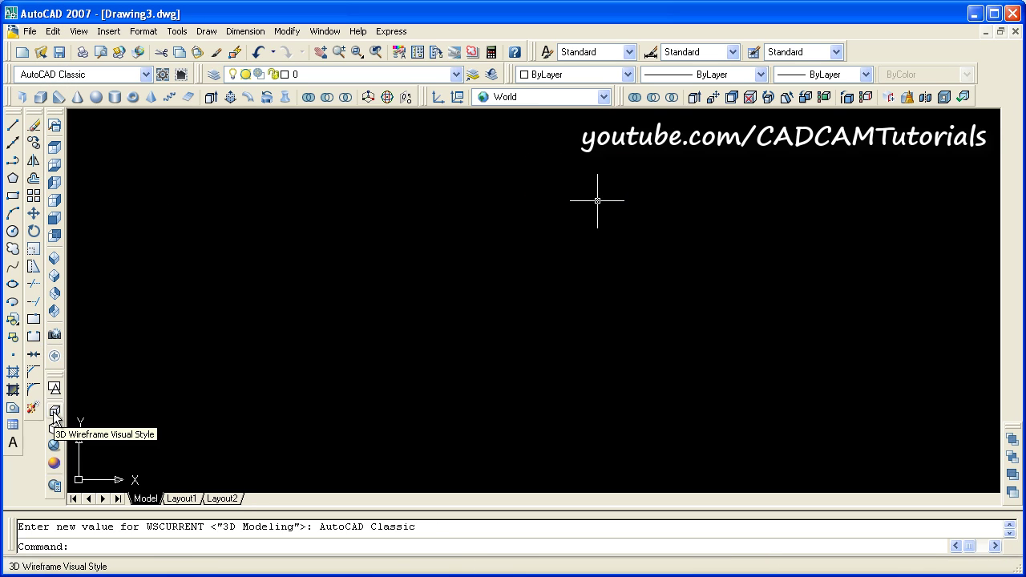
mouse_move(1012, 431)
mouse_down()
mouse_move(548, 360)
mouse_move(535, 329)
mouse_up()
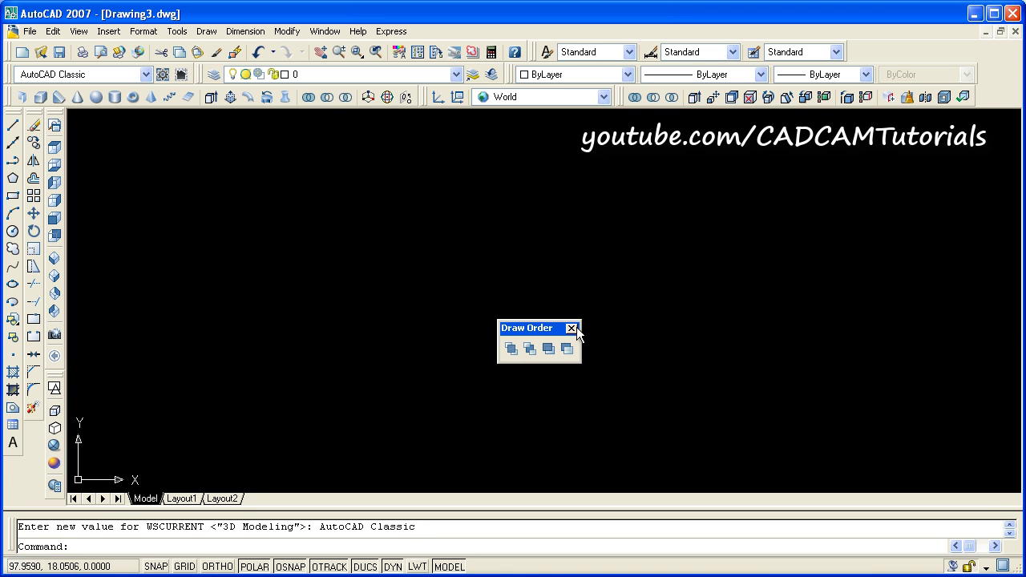
click(571, 329)
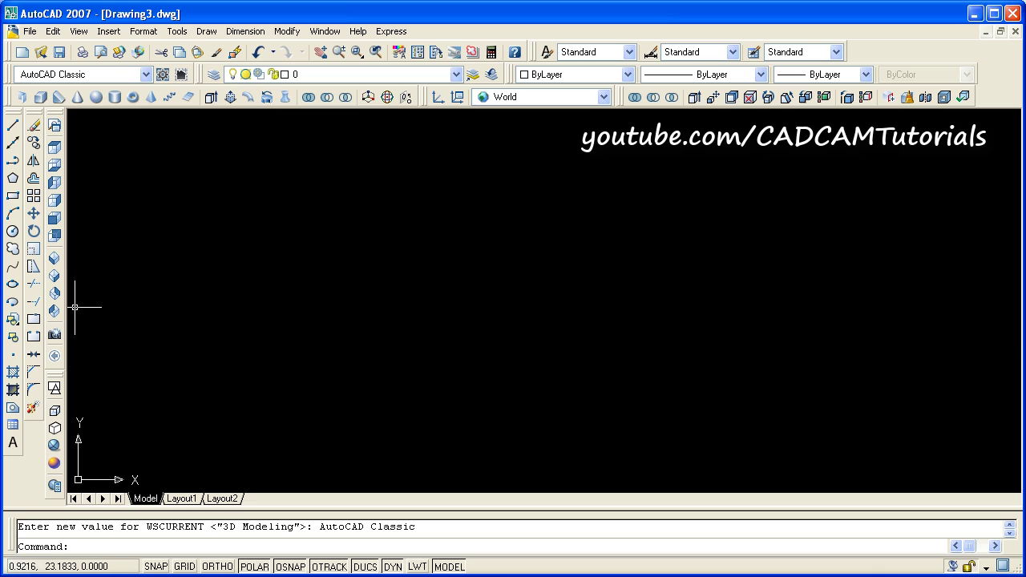
Glance at the dimensioned reference drawing, and create a new drawing from the acadiso template.
key(alt+Tab)
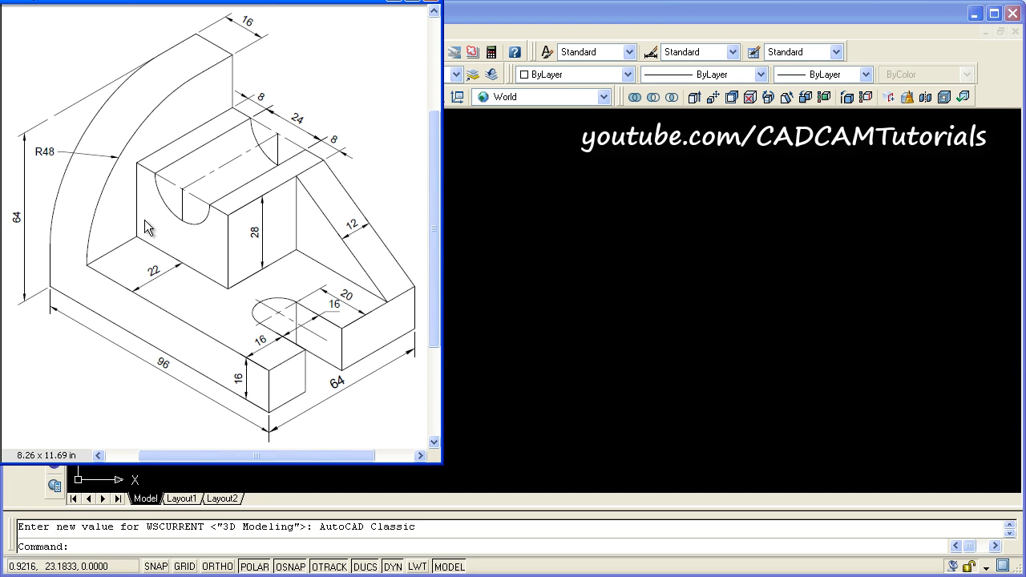
key(alt+Tab)
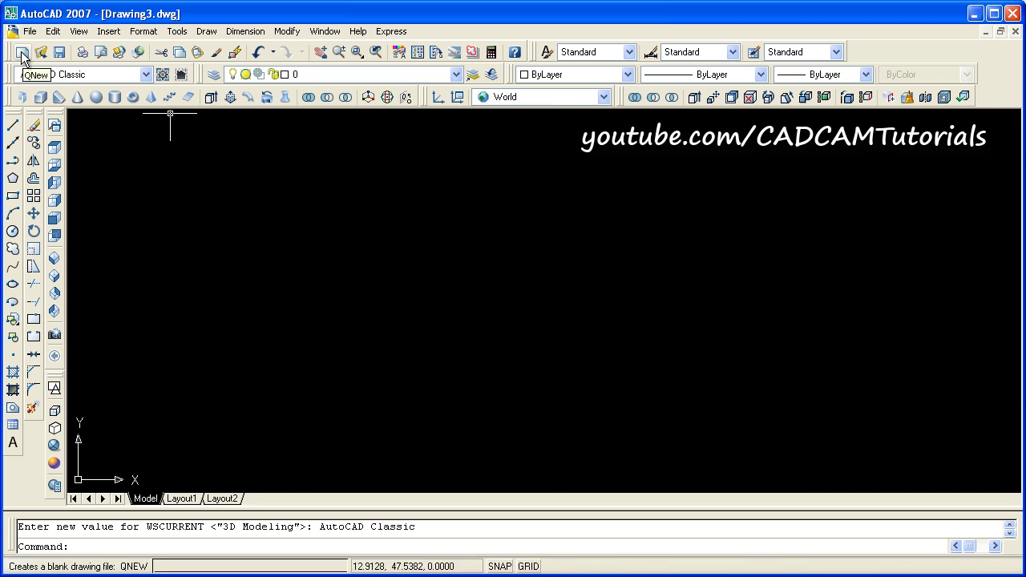
click(22, 53)
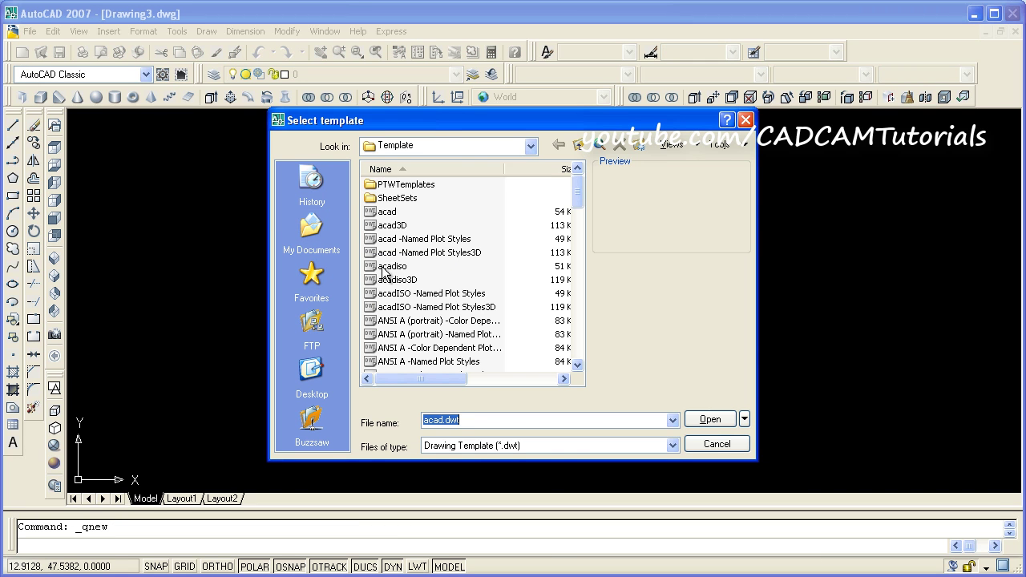
click(392, 267)
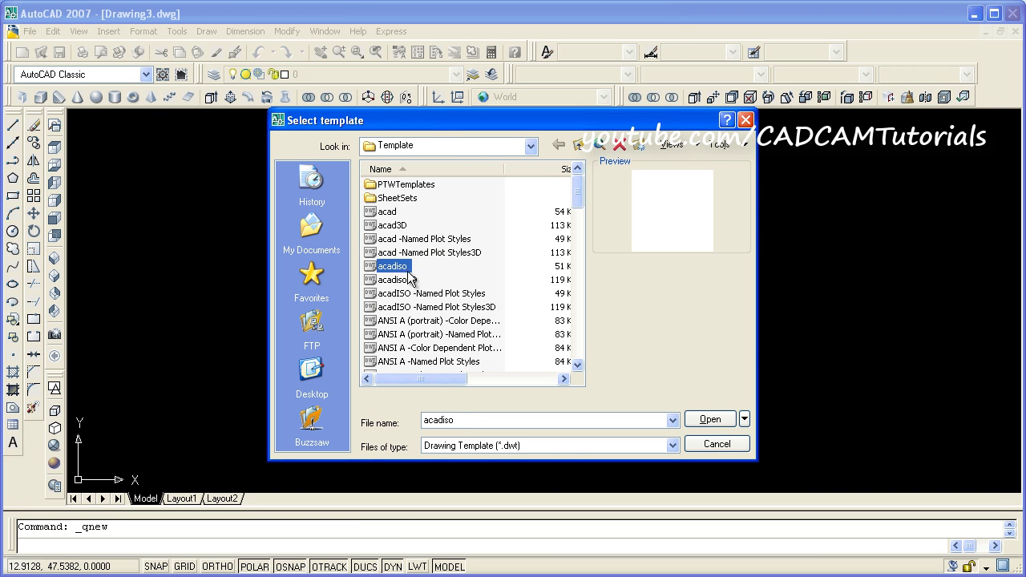
click(709, 420)
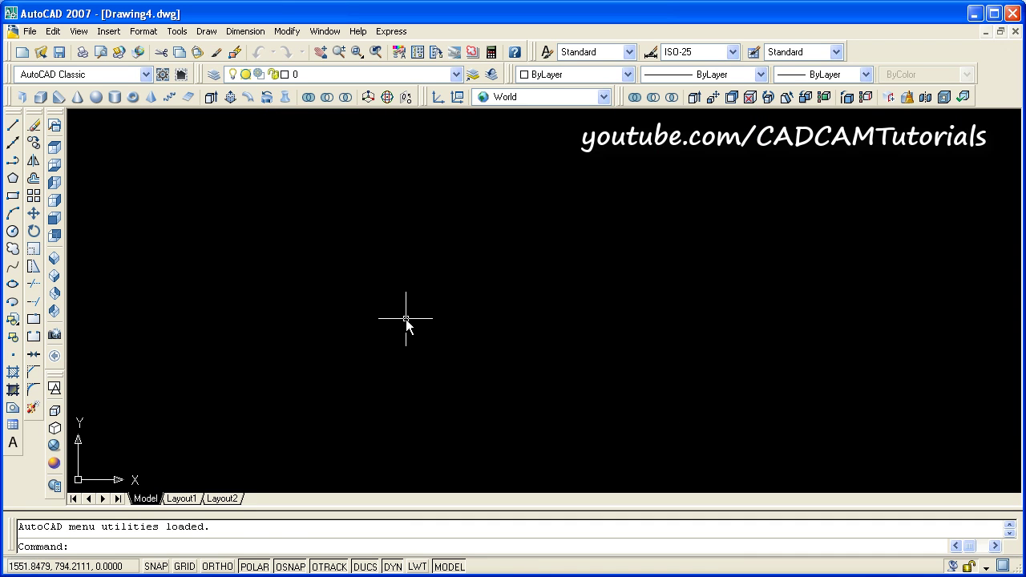
Check the drawing units and accept decimal lengths at 0.0000 precision, decimal degrees and millimeters.
text(un)
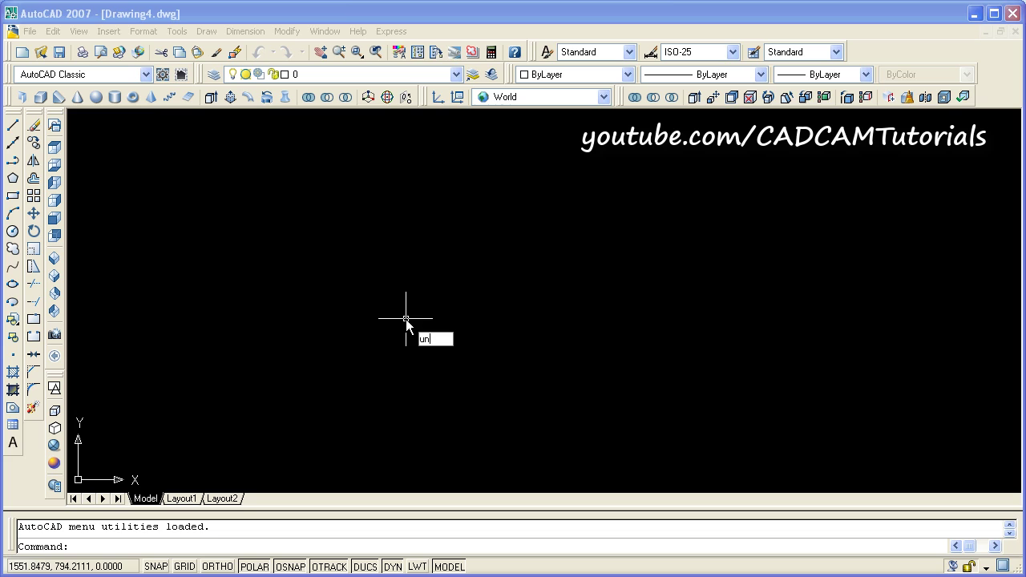
key(Return)
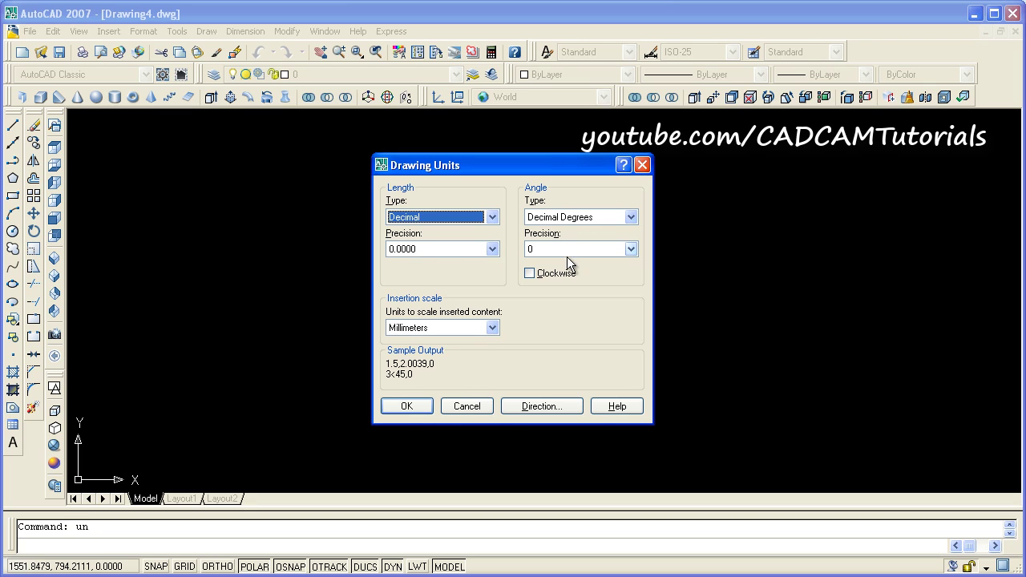
click(406, 407)
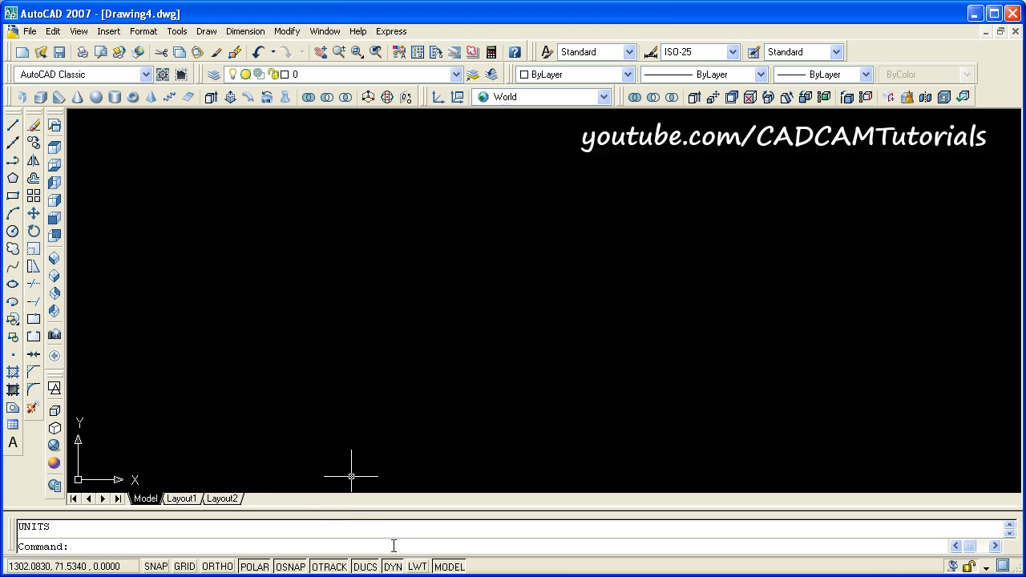
Add Midpoint to the active object snap modes in the drafting settings.
right_click(291, 567)
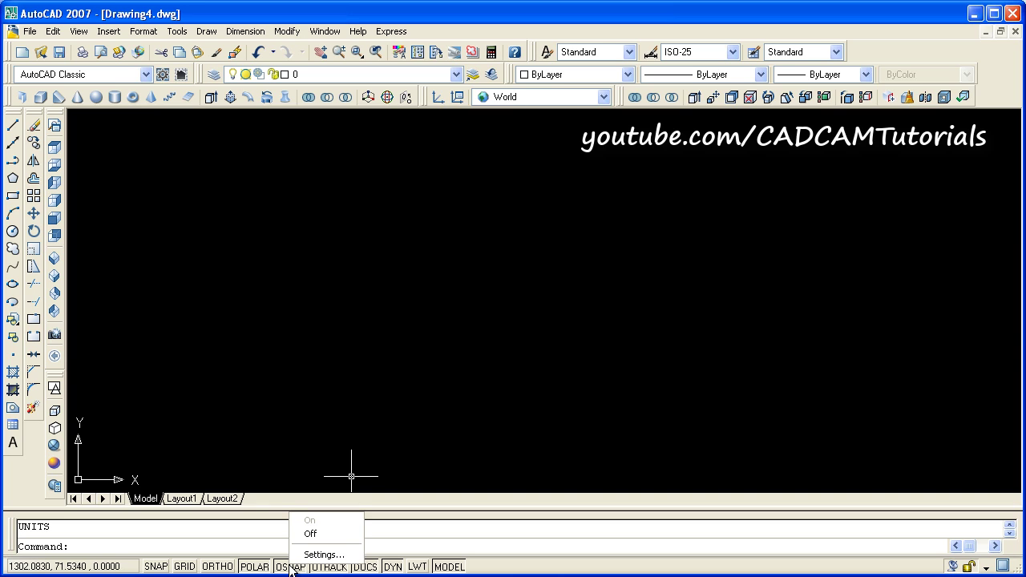
click(323, 554)
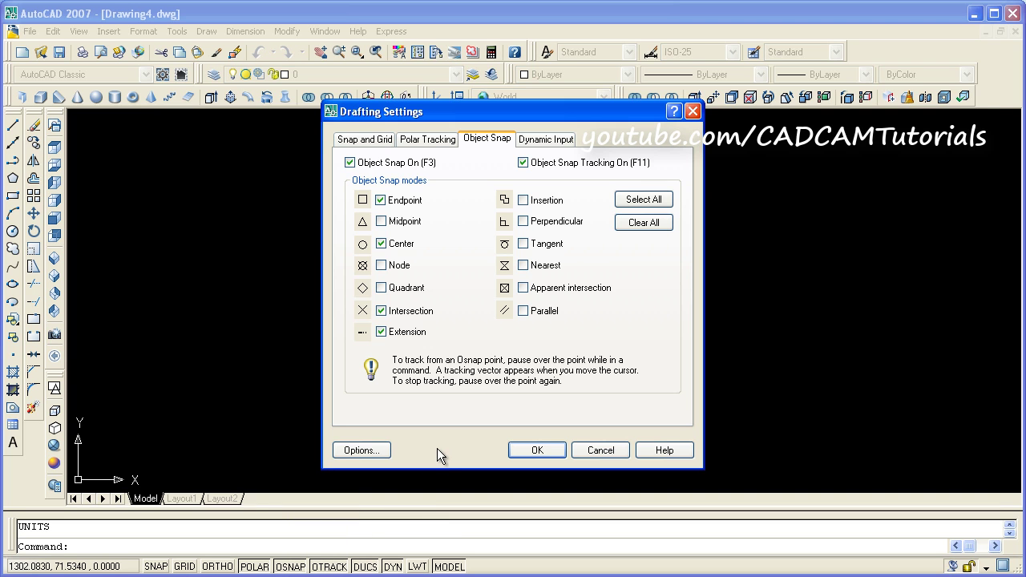
click(383, 222)
click(537, 450)
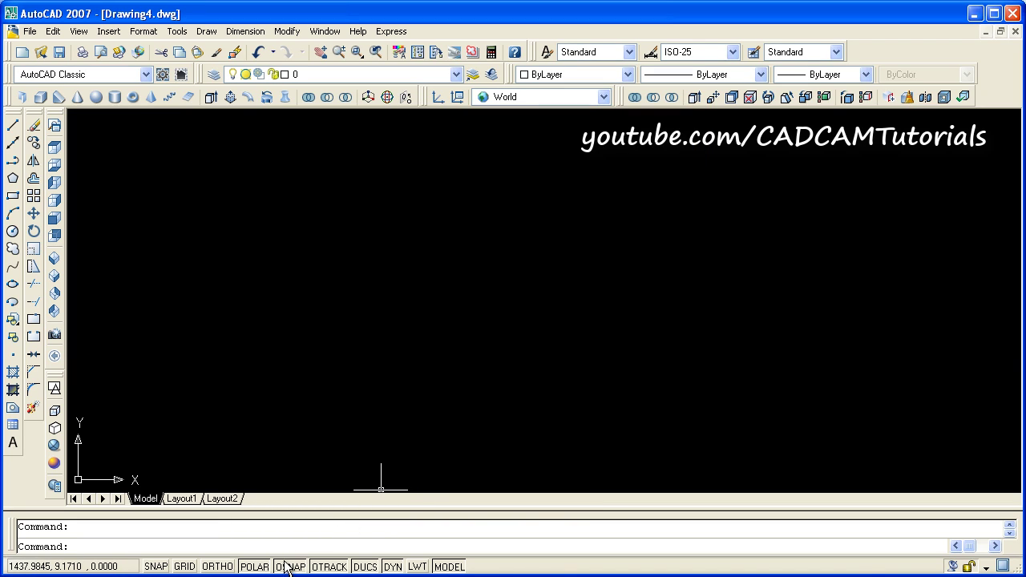
Turn off Dynamic UCS and switch the model to the southeast isometric view.
click(366, 567)
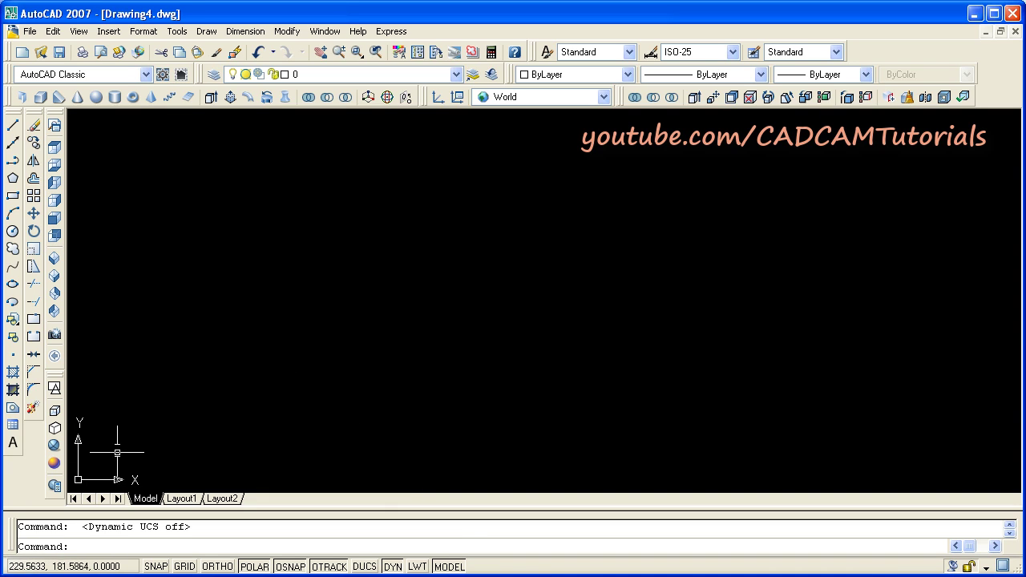
click(55, 276)
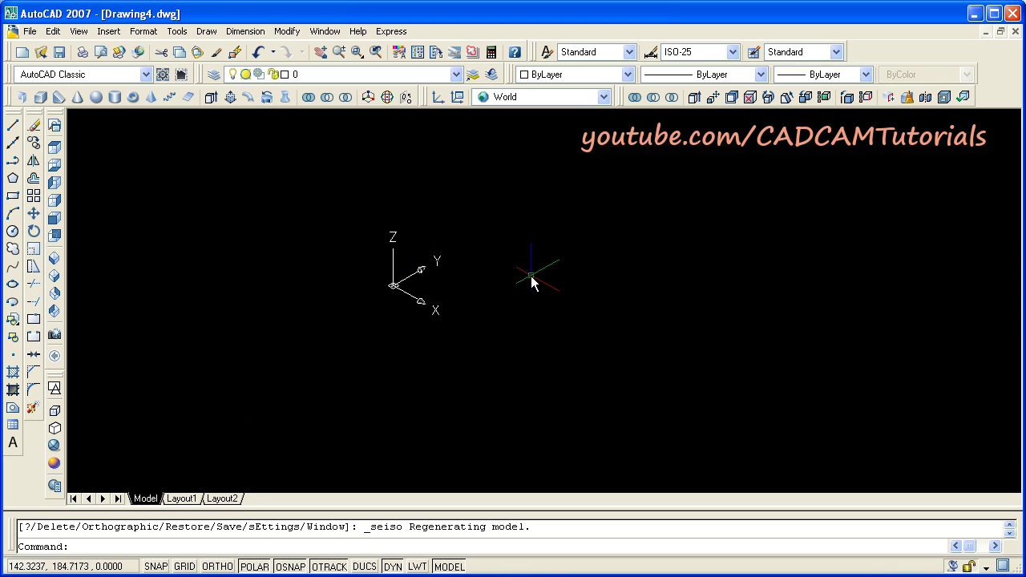
Use the UCSICON command with the Noorigin option to keep the coordinate icon in the corner of the drawing area.
text(ucsicon)
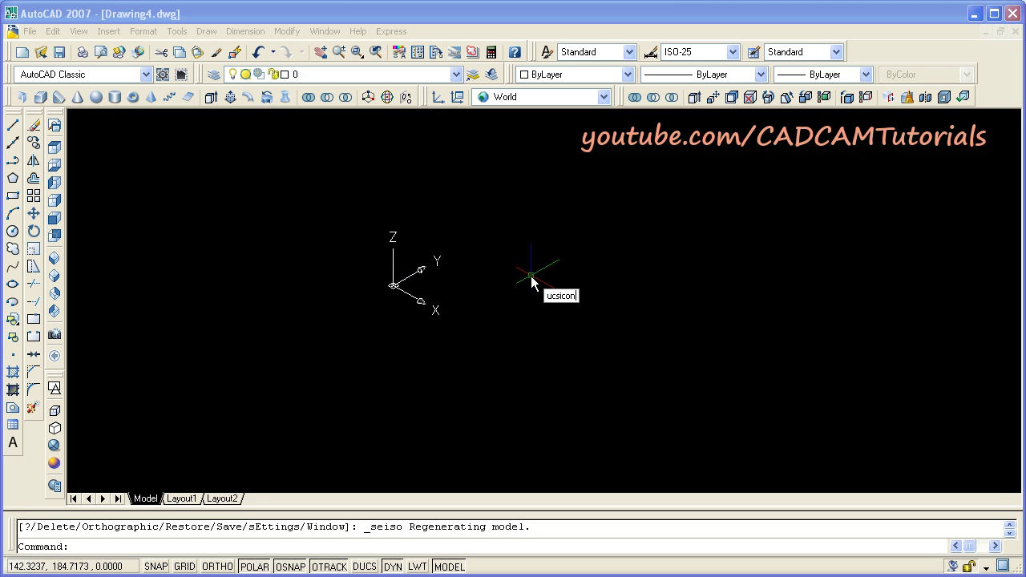
key(Return)
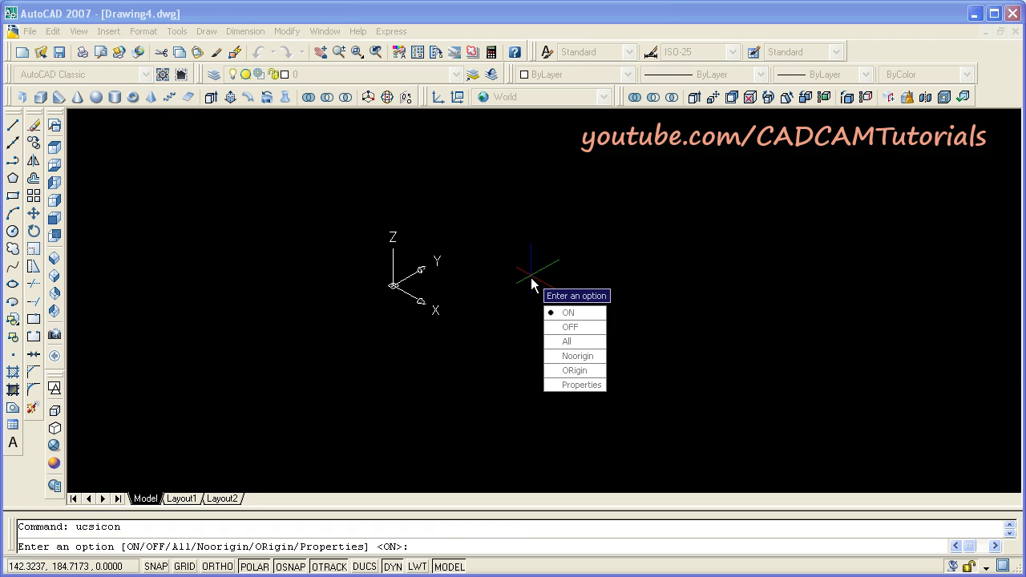
click(589, 356)
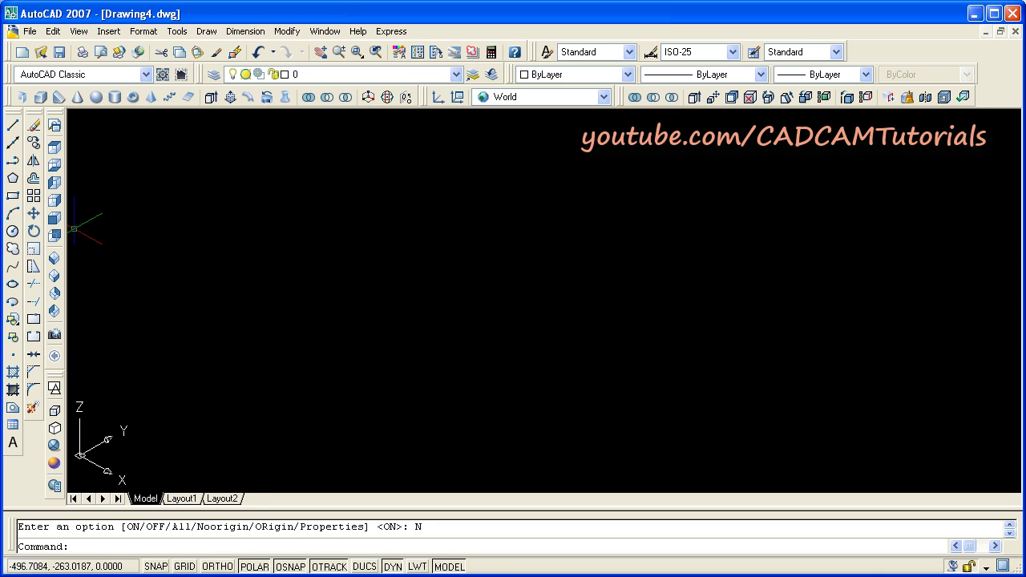
Check the reference drawing's base dimensions, and draw a 96 by 64 mm rectangle on the XY plane.
key(alt+Tab)
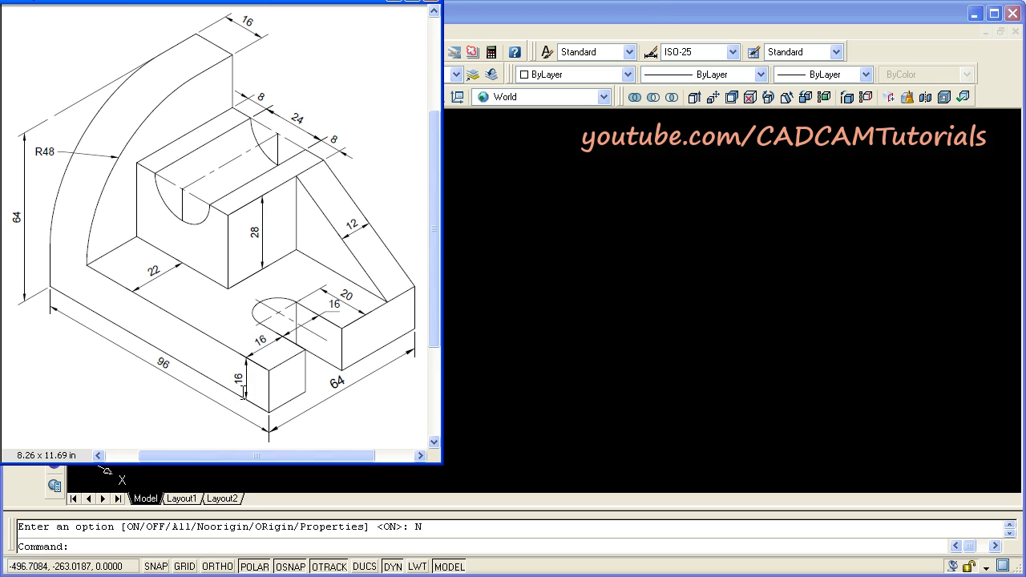
click(580, 310)
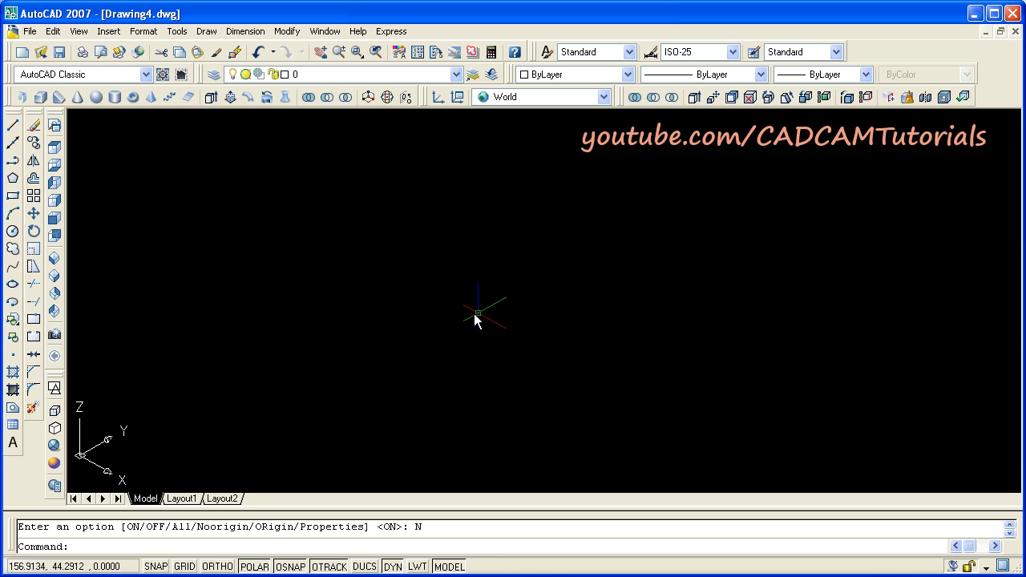
click(14, 196)
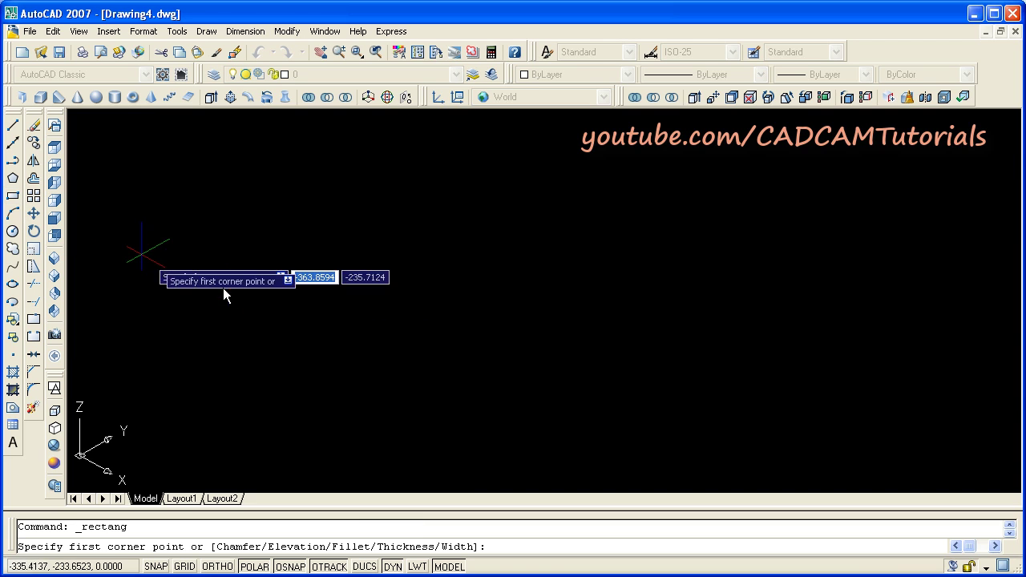
click(349, 299)
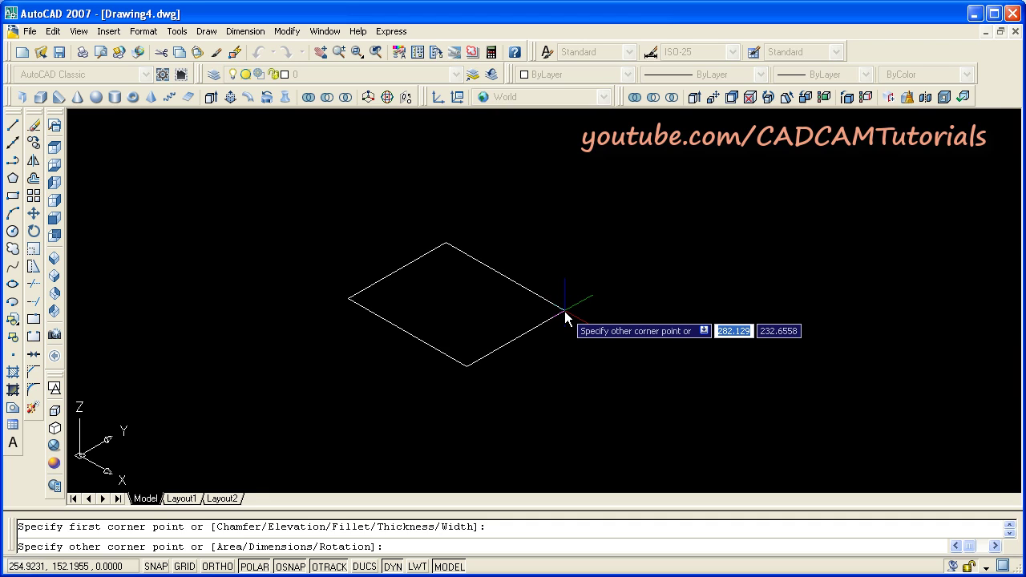
text(96)
key(Tab)
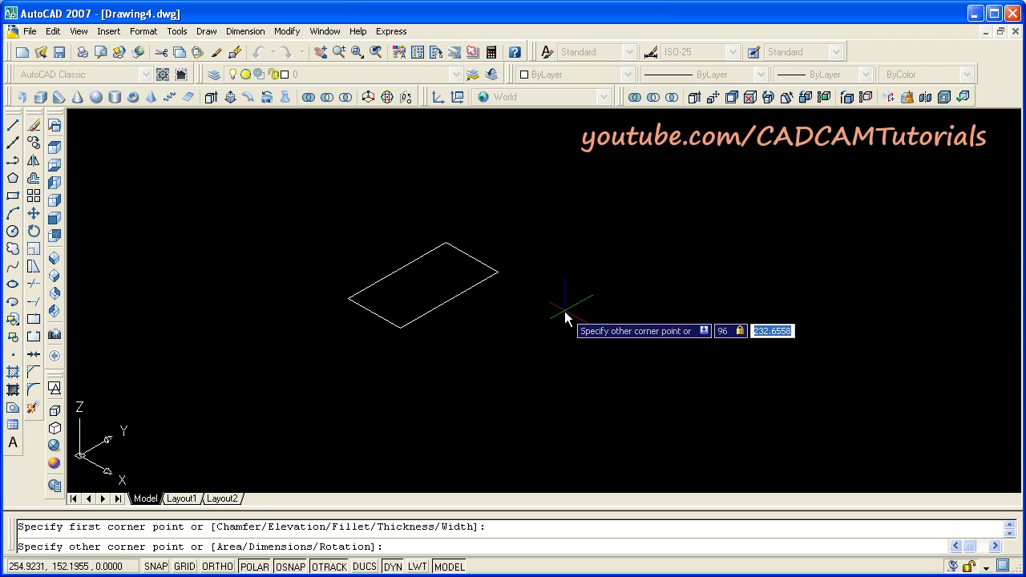
text(64)
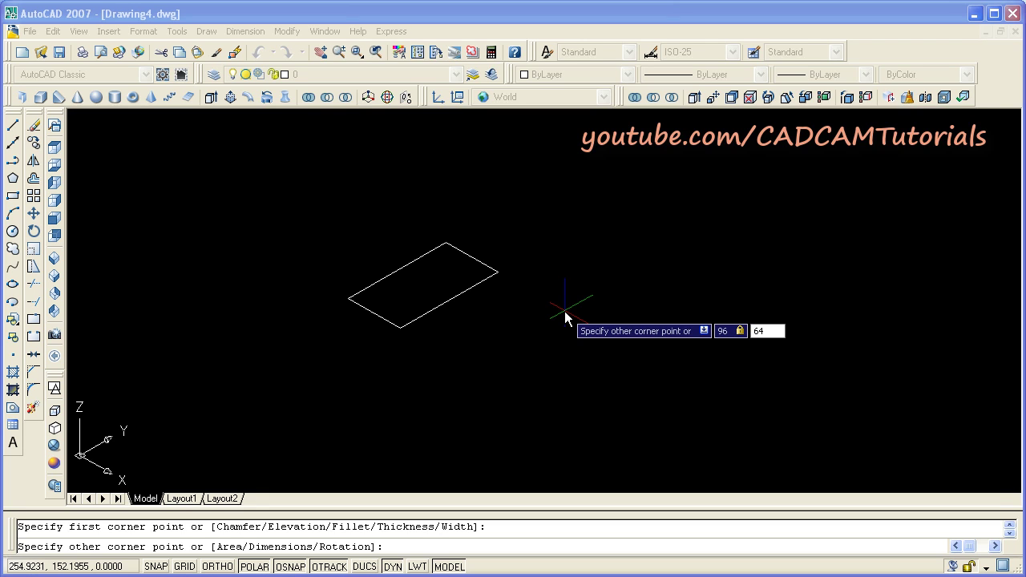
key(Return)
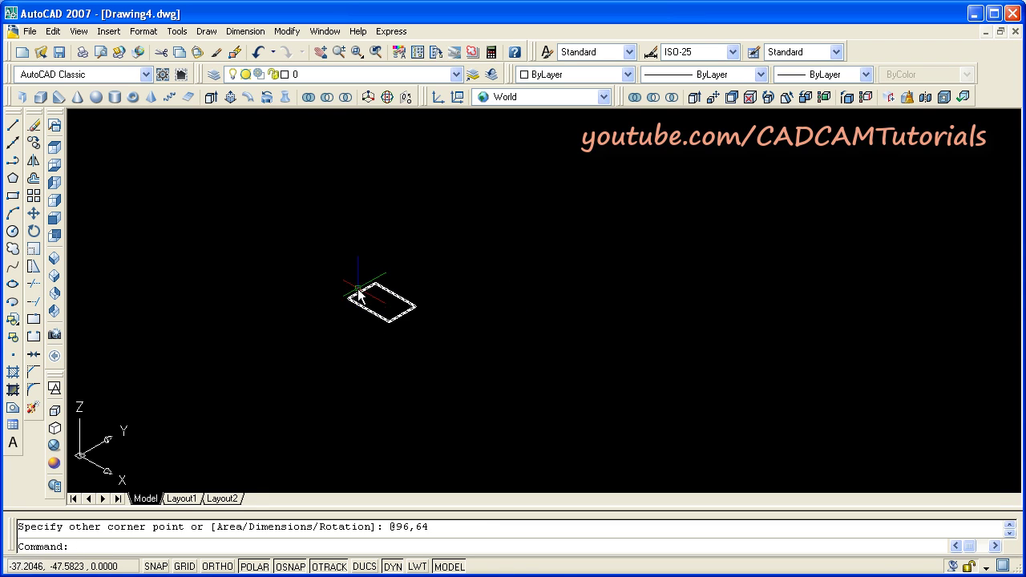
Press-pull the area inside the 96 by 64 mm rectangle upward by 16 mm to form the base plate.
scroll(339, 305, up, 8)
middle_drag(510, 355, 519, 362)
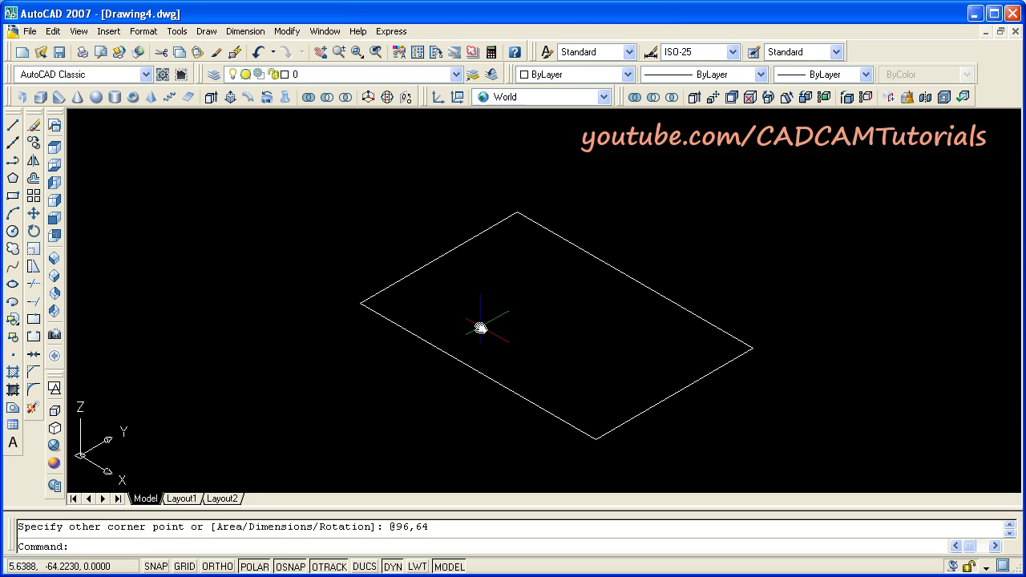
click(230, 97)
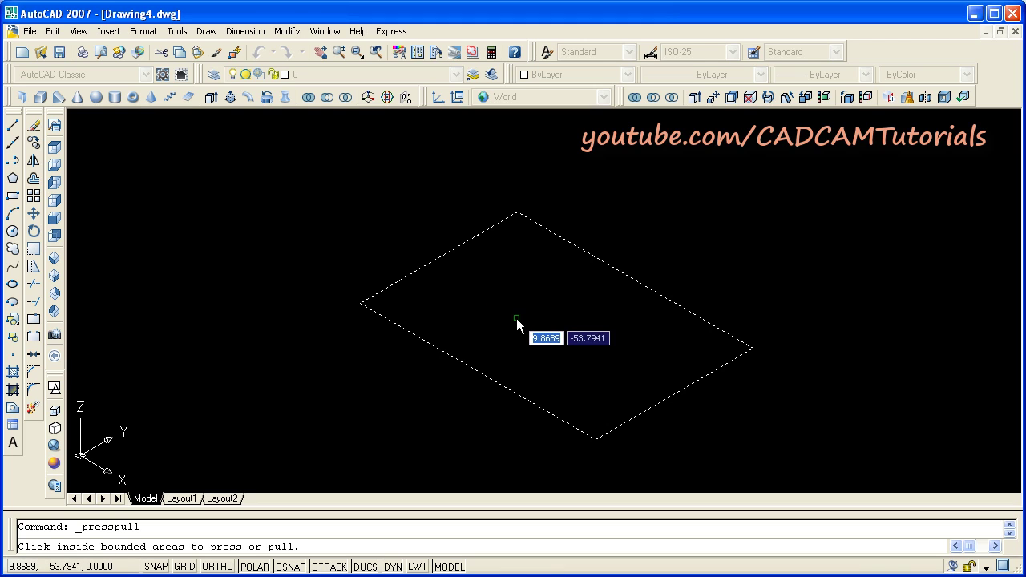
click(517, 324)
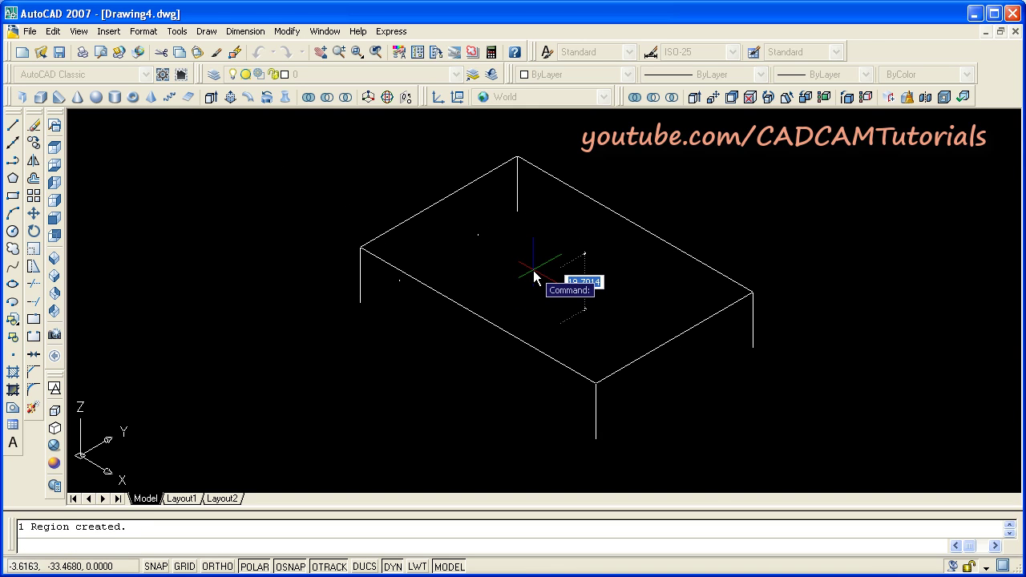
text(1)
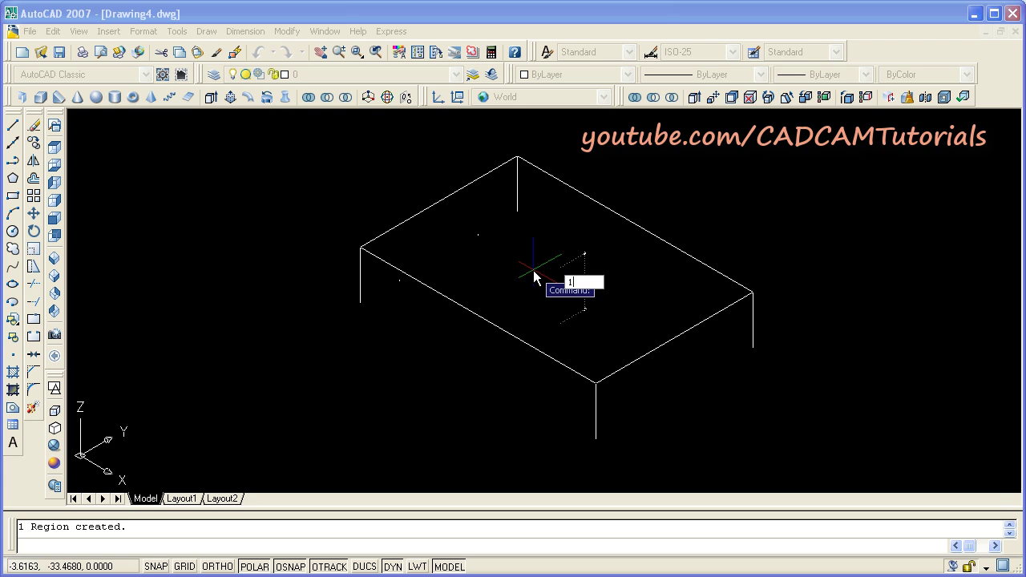
text(6)
key(Return)
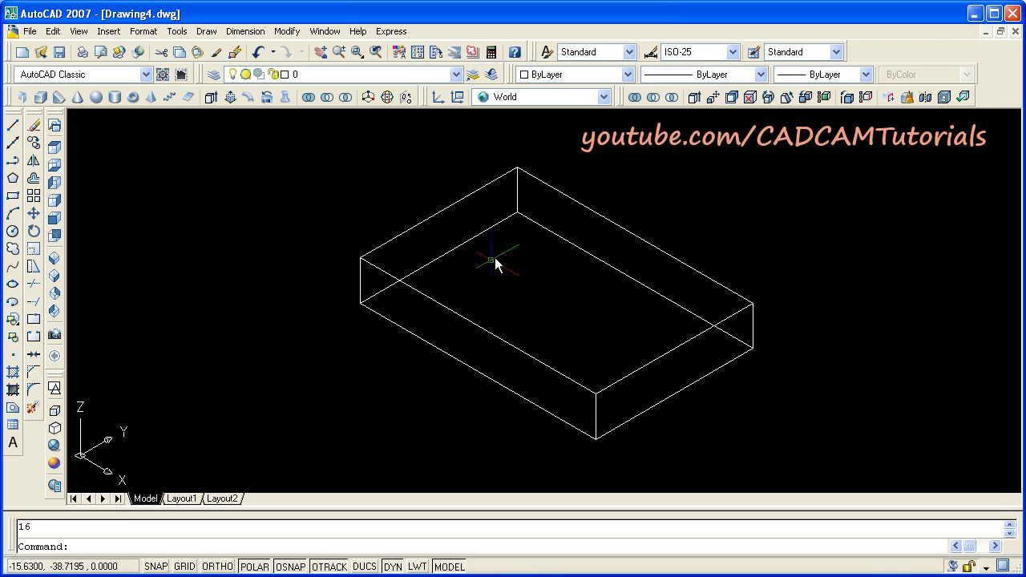
Display the base plate in a shaded visual style instead of wireframe.
click(55, 463)
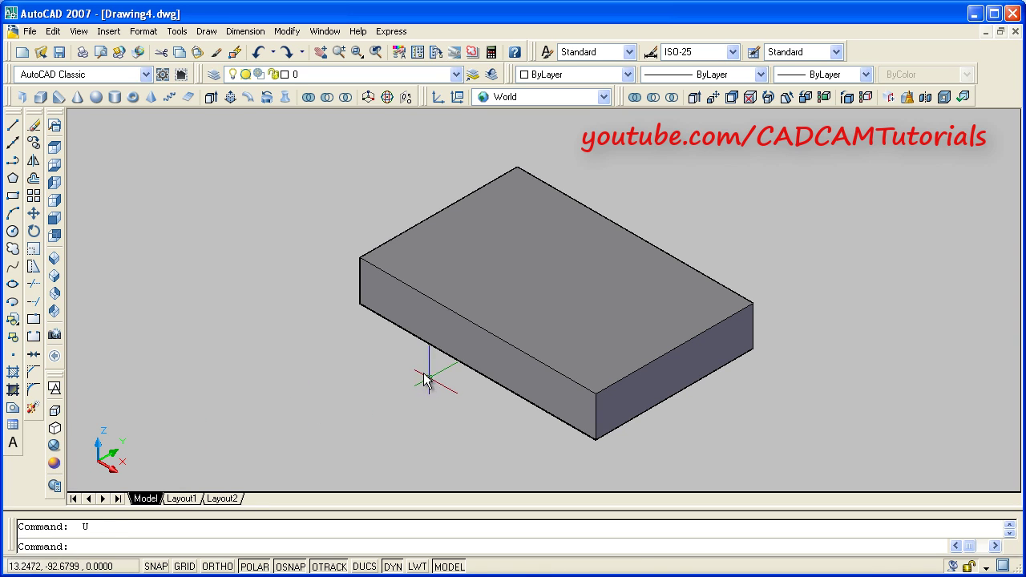
scroll(516, 320, down, 4)
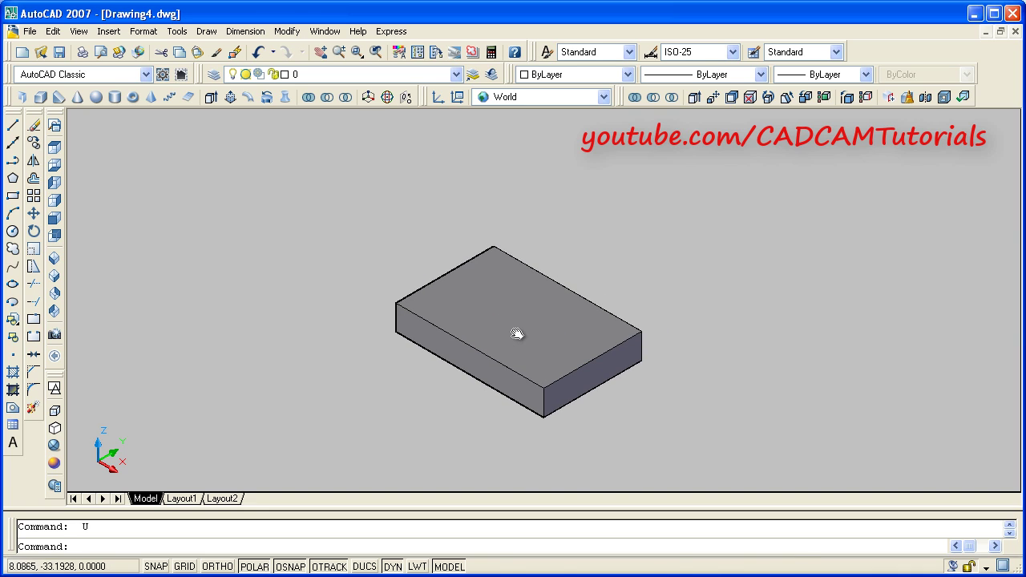
middle_drag(518, 334, 492, 319)
Consult the reference drawing, and set the current UCS to Right.
key(alt+Tab)
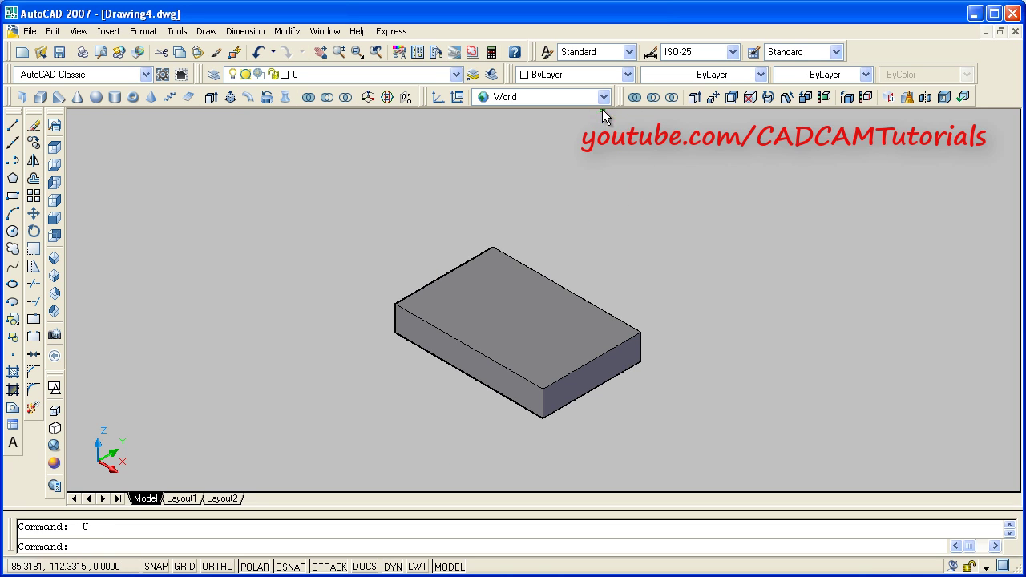
click(603, 97)
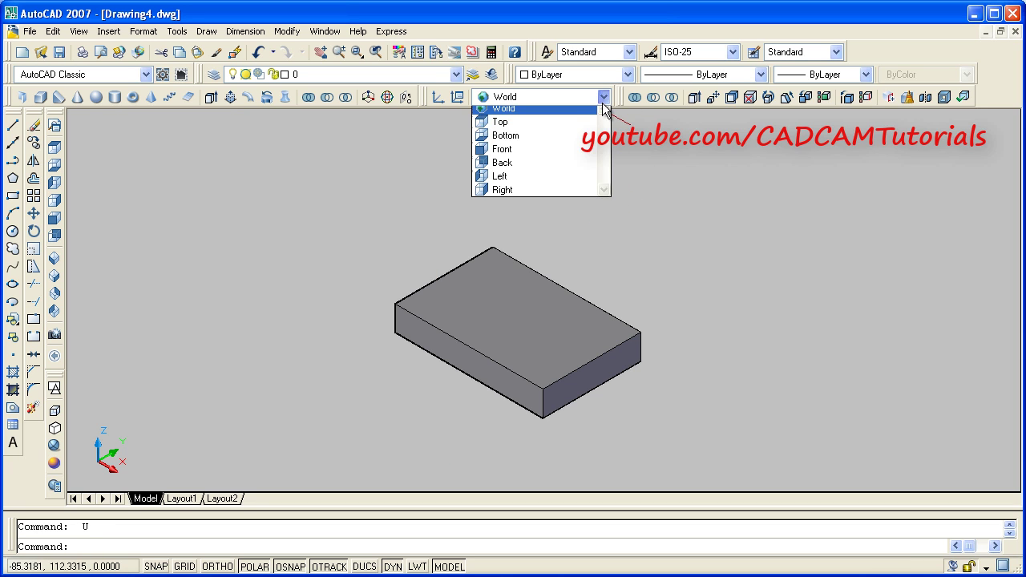
click(498, 196)
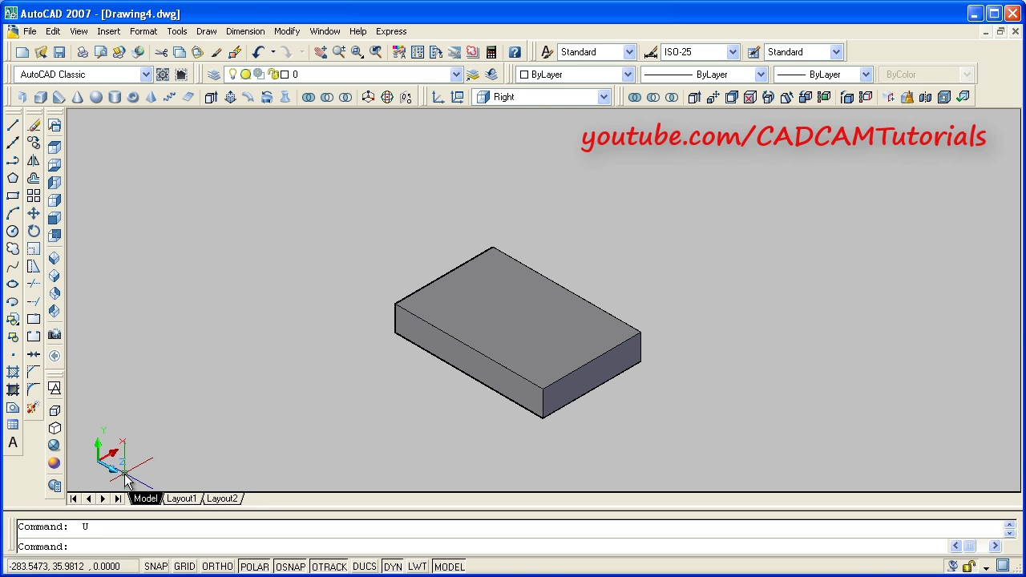
Draw a 64 by 64 mm upright square on the Right plane in the empty space beside the base plate.
middle_drag(665, 245, 435, 252)
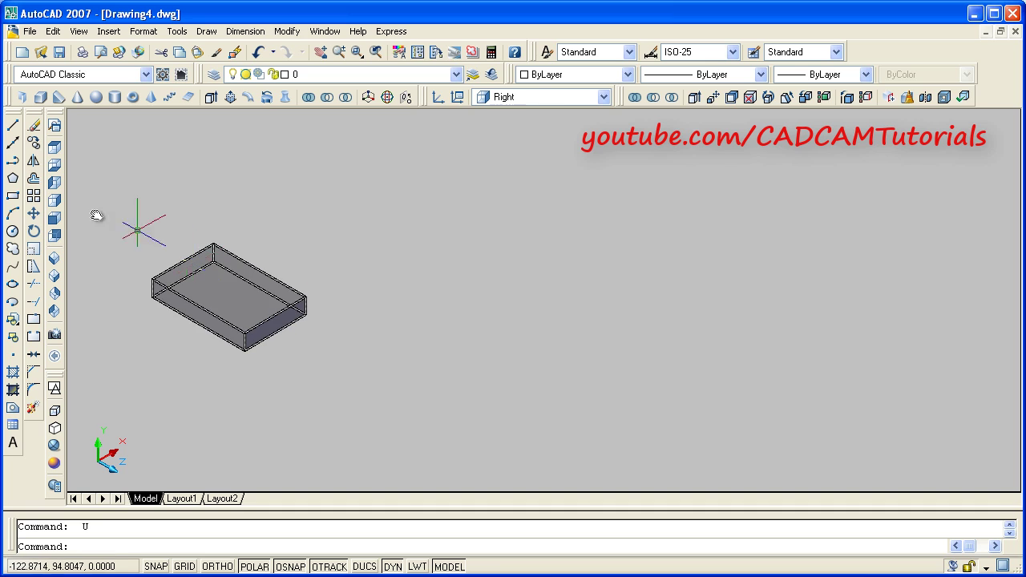
click(13, 196)
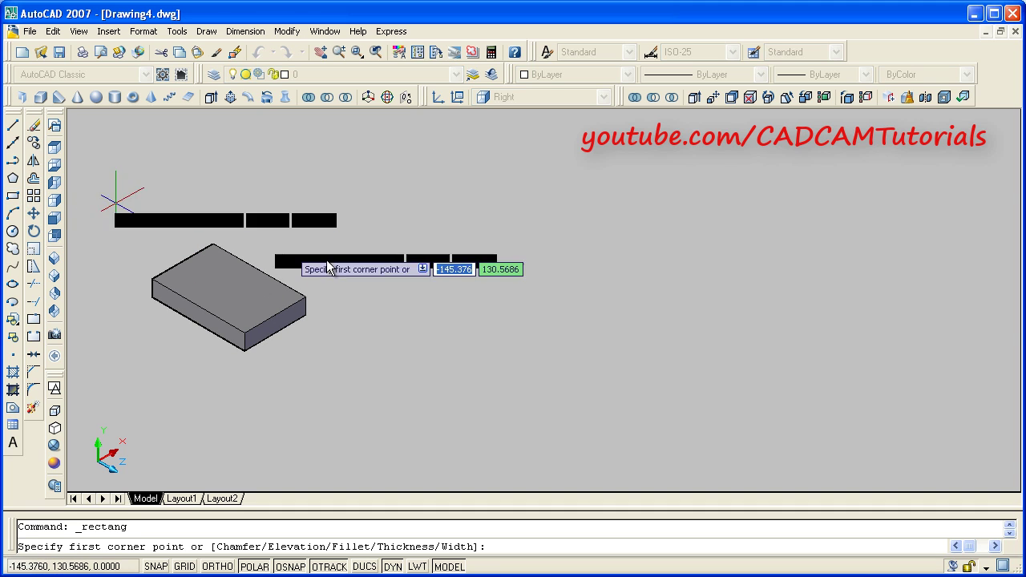
click(590, 407)
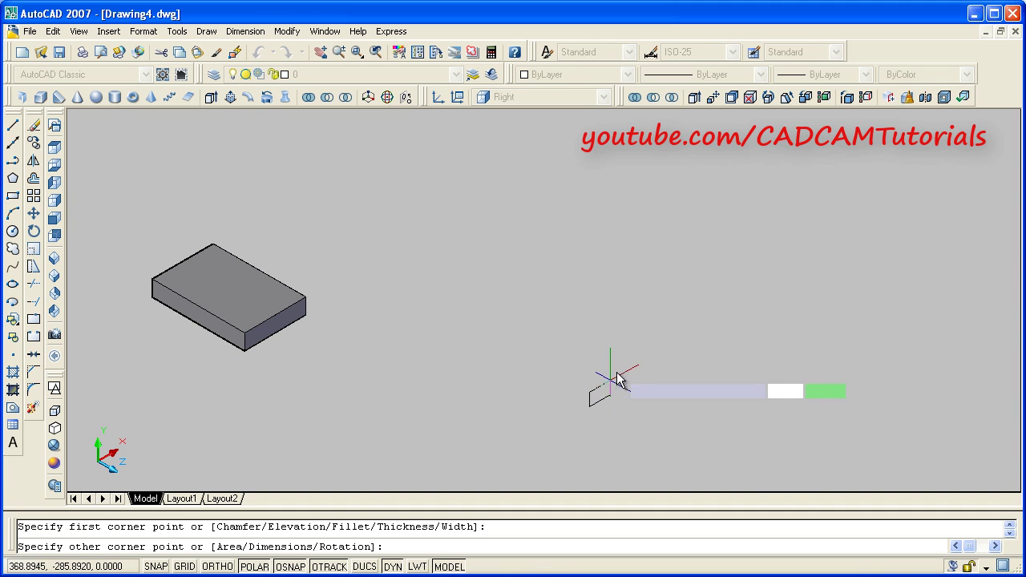
text(6)
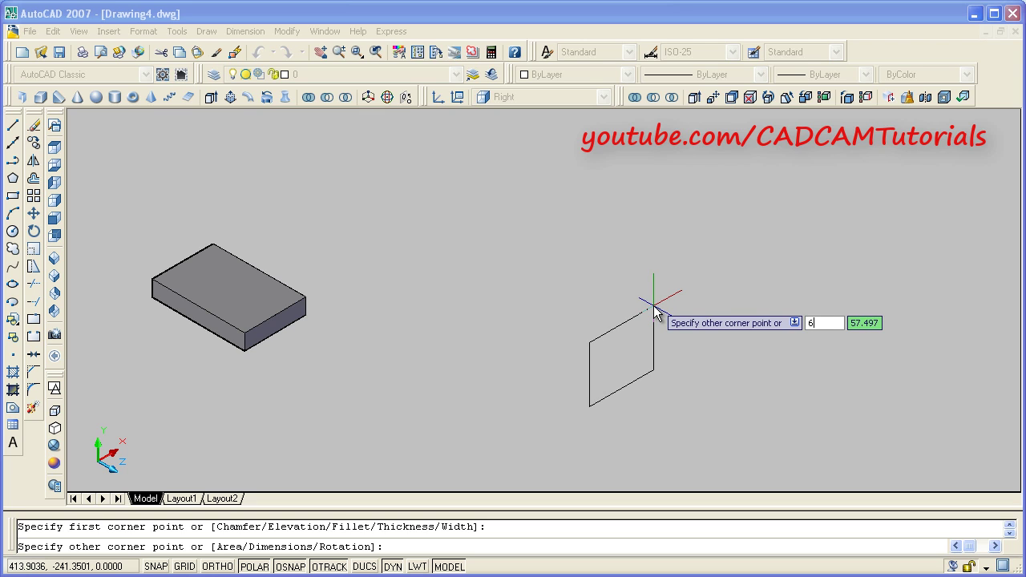
text(4)
key(Tab)
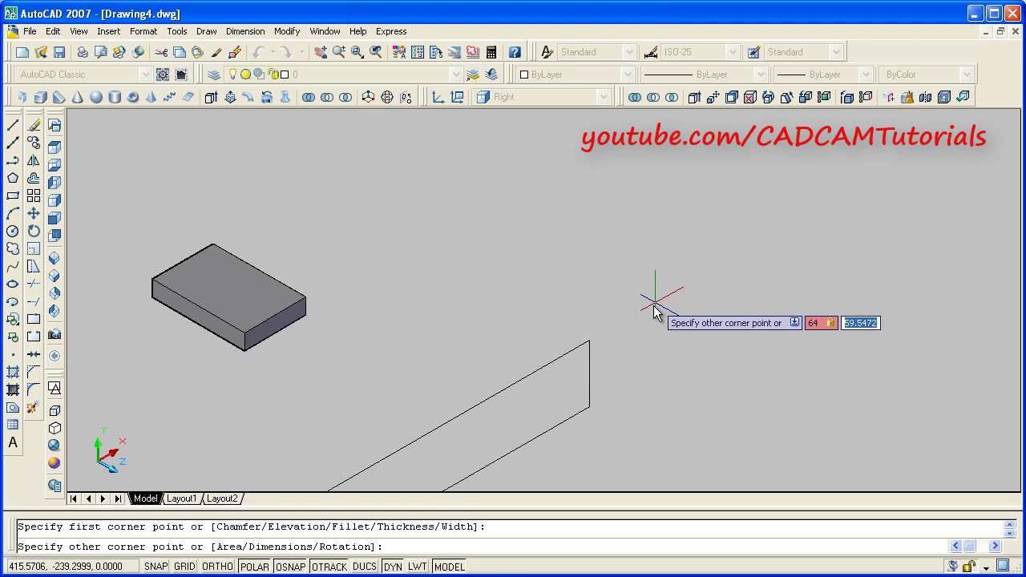
text(64)
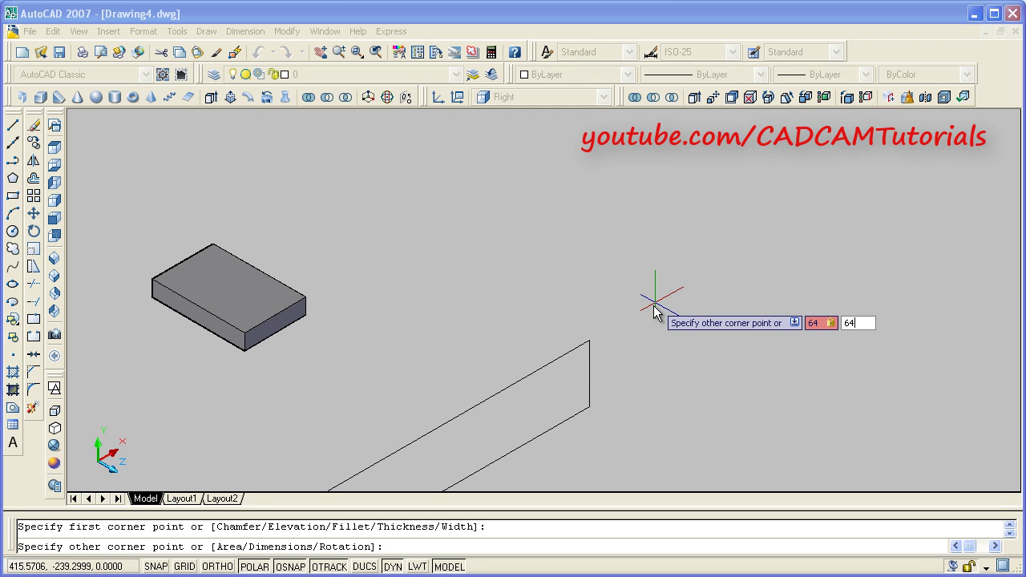
key(Return)
Press-pull the 64 mm square by 16 mm in the negative Z direction to form the upright plate.
scroll(756, 408, up, 3)
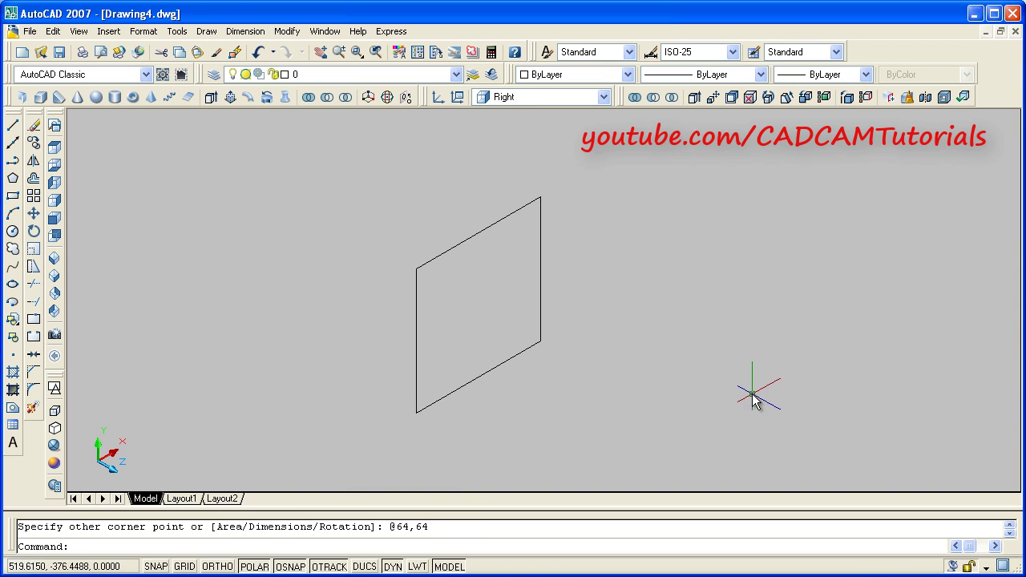
scroll(753, 401, up, 2)
middle_drag(567, 297, 643, 311)
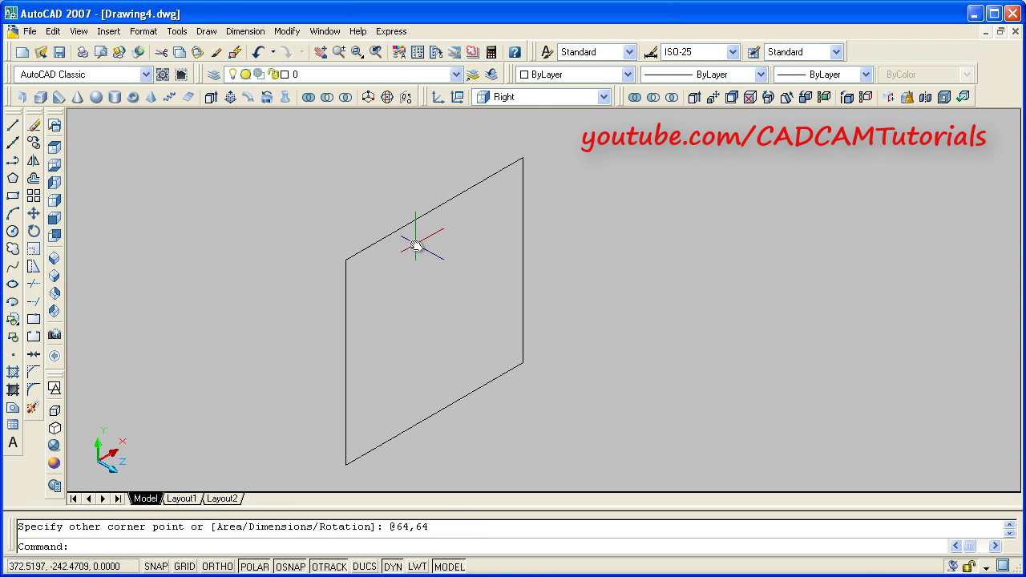
click(229, 97)
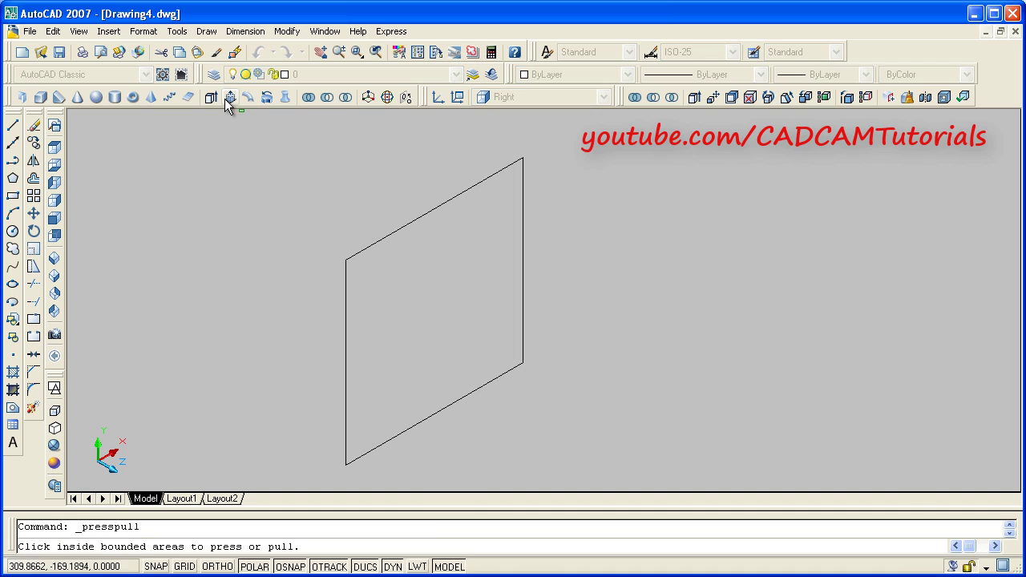
click(418, 286)
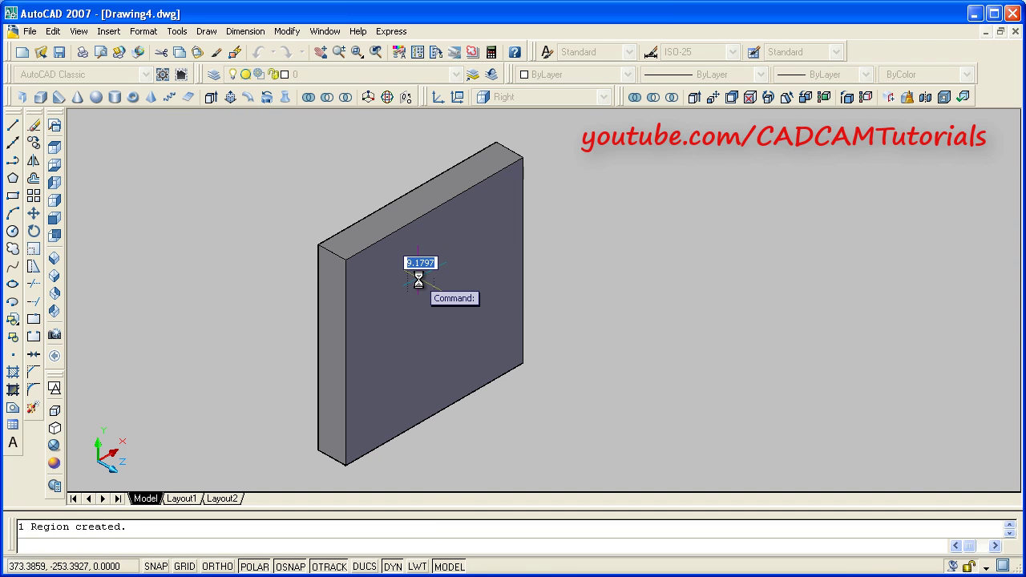
click(318, 275)
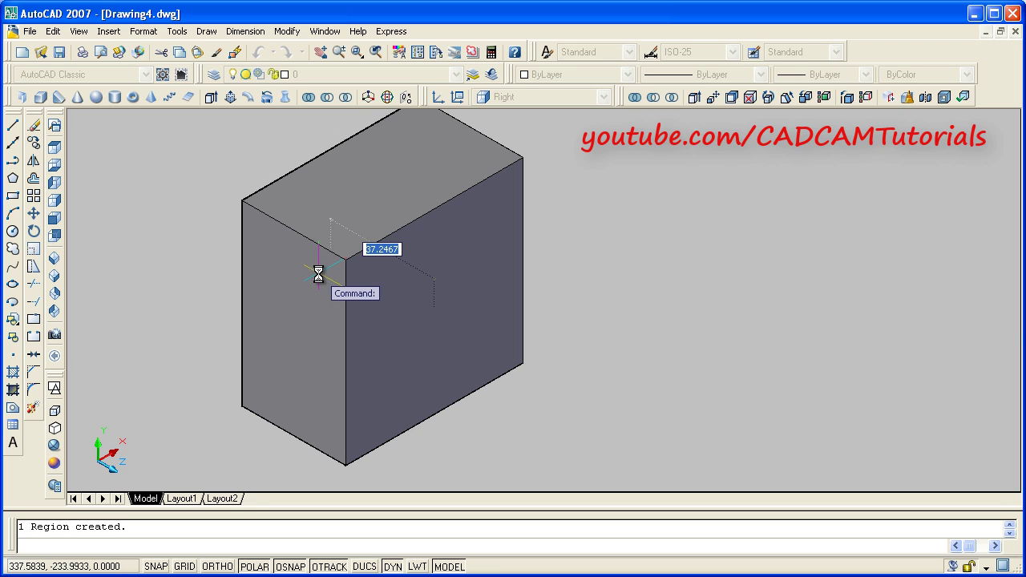
text(16)
key(Return)
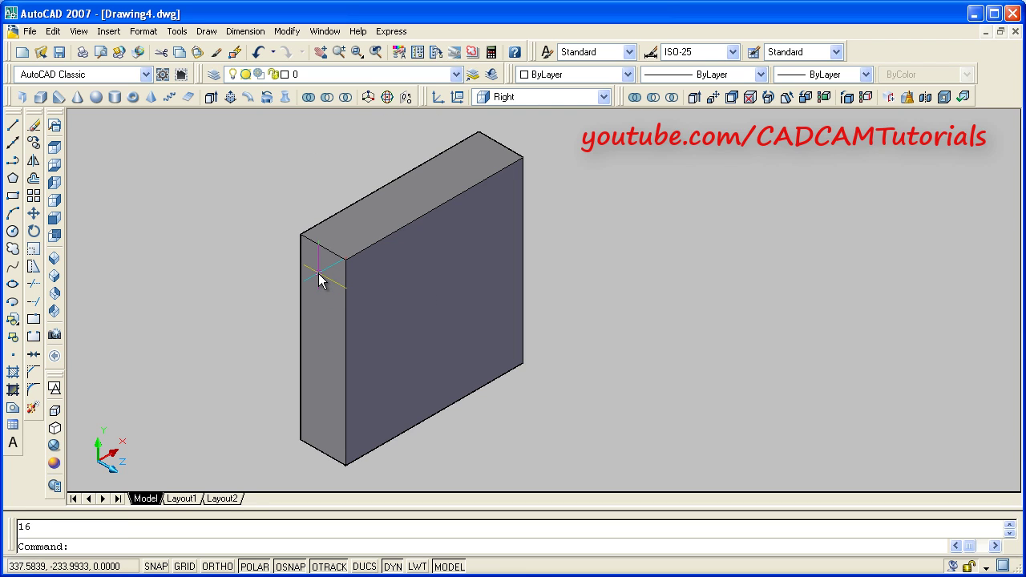
scroll(473, 275, down, 4)
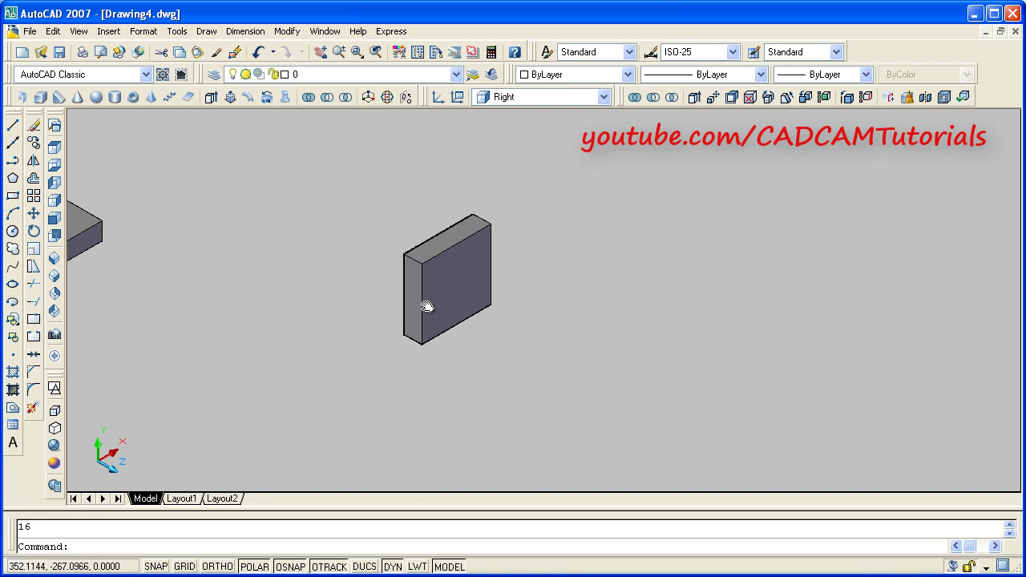
Move the upright plate by its lower outer corner onto the matching bottom corner at the base plate's rear end.
middle_drag(425, 306, 417, 321)
middle_drag(355, 316, 511, 353)
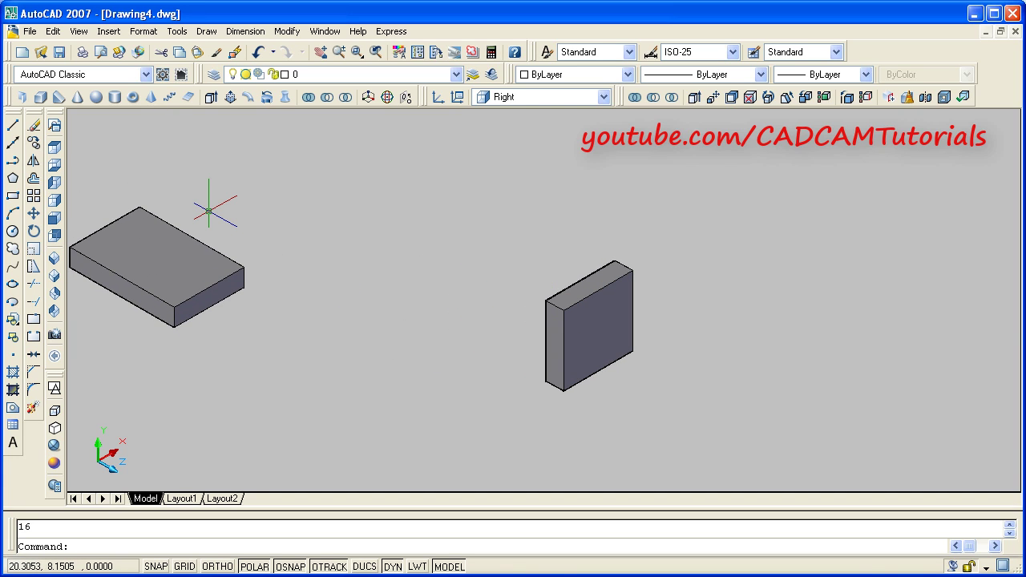
click(36, 217)
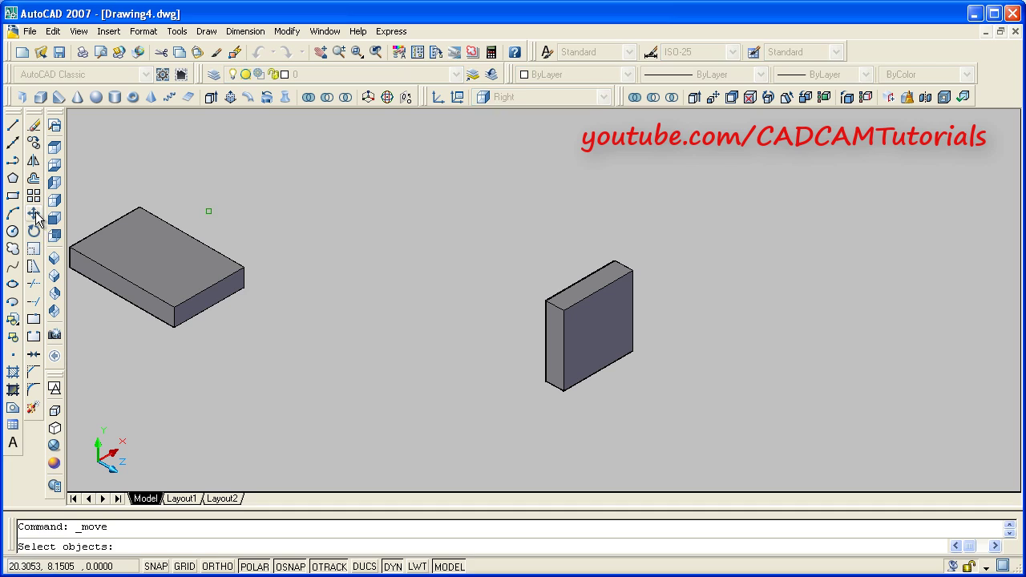
click(590, 350)
key(Return)
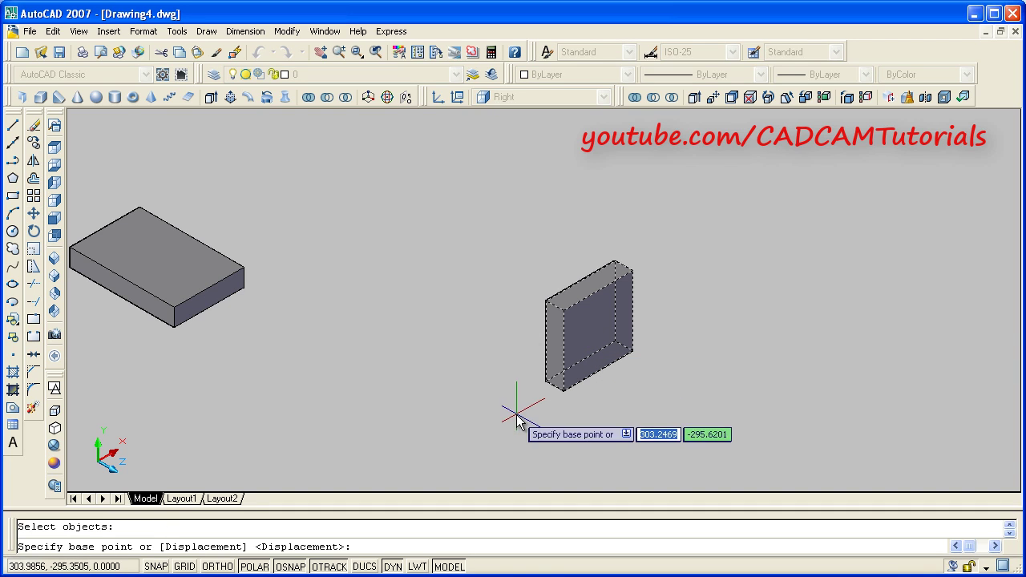
click(547, 381)
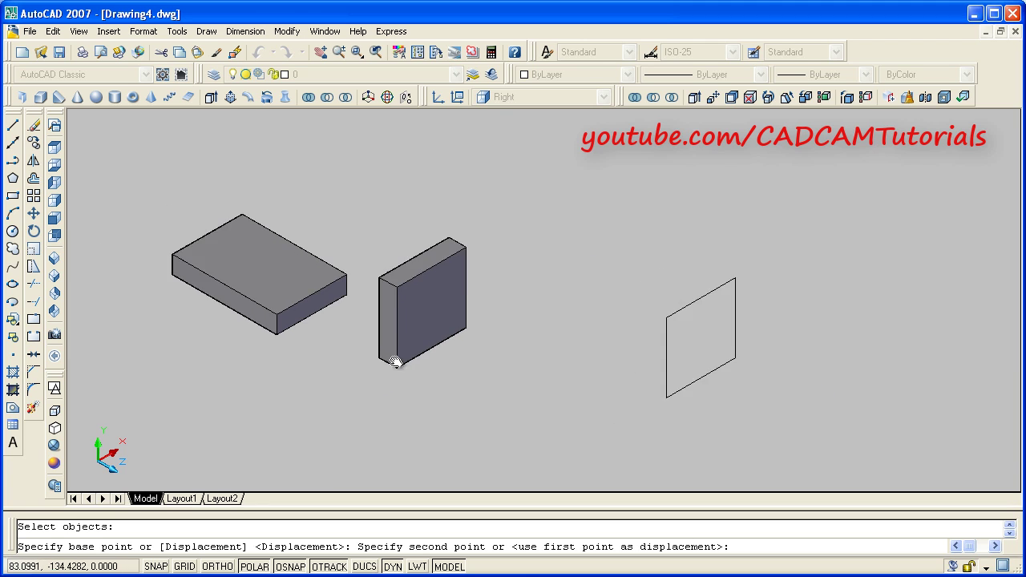
scroll(343, 270, up, 6)
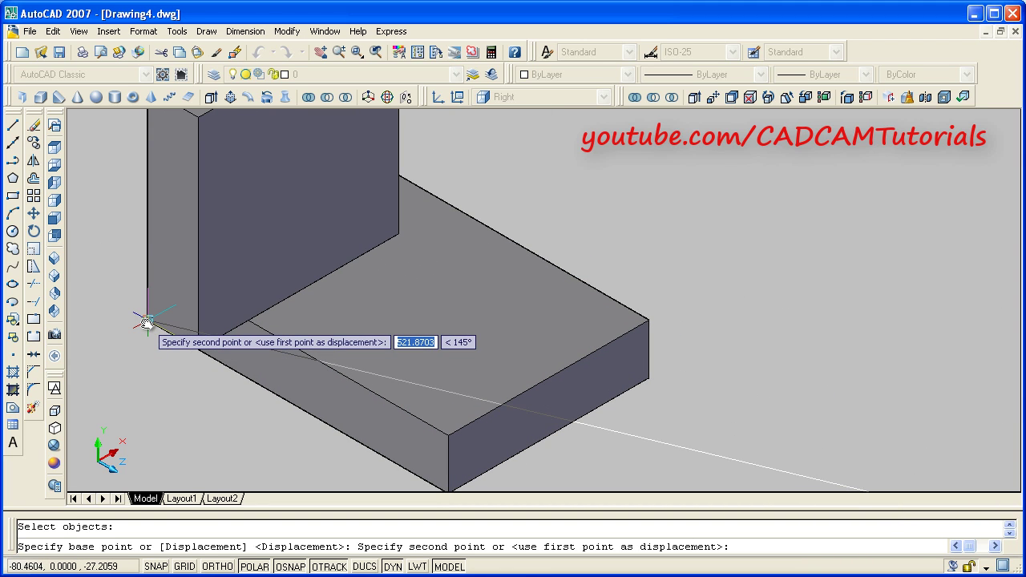
click(146, 323)
scroll(306, 308, down, 2)
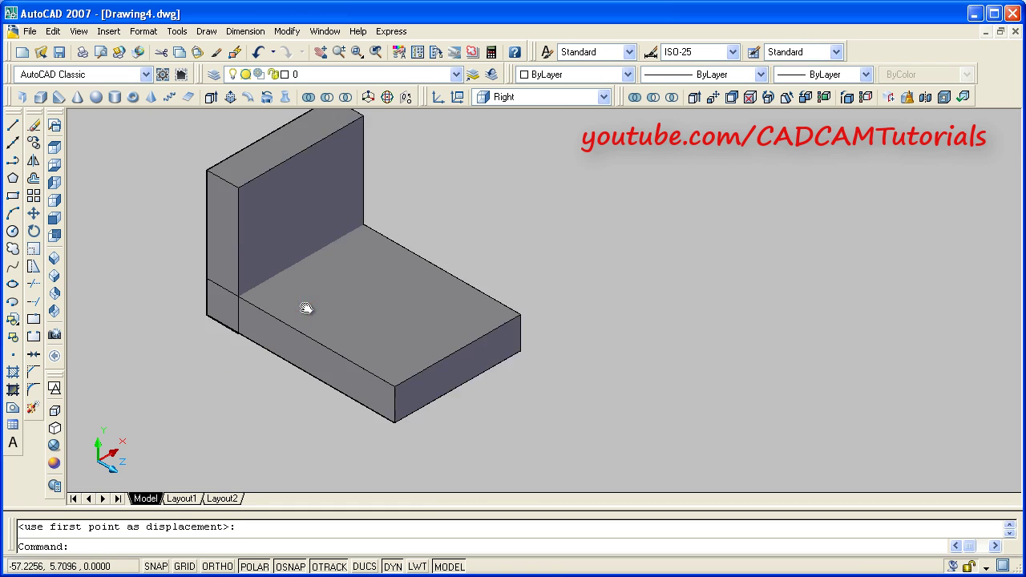
Erase the leftover square outline standing in the empty space beside the two plates.
scroll(306, 309, down, 2)
middle_drag(657, 390, 587, 360)
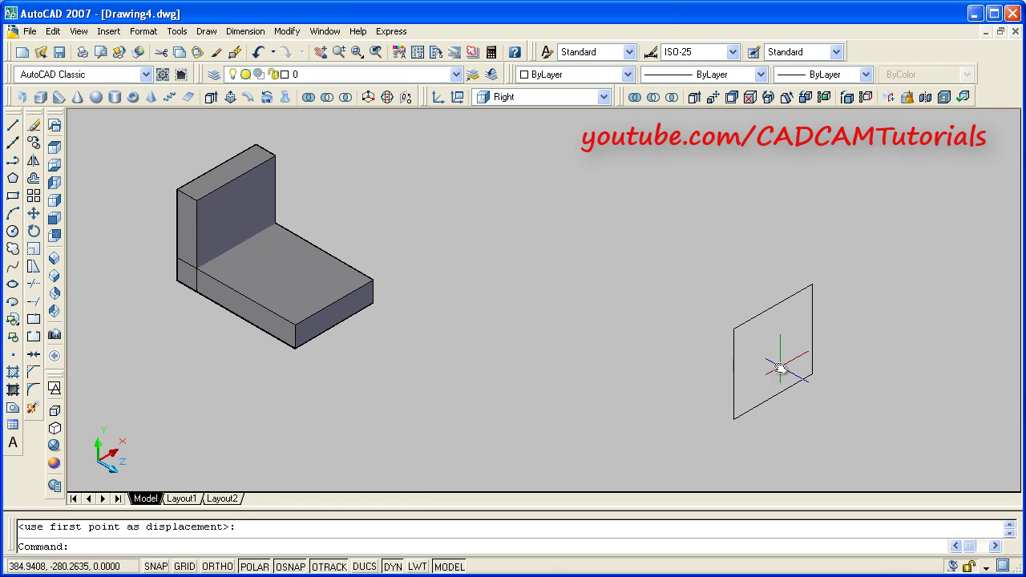
text(U)
key(Return)
text(e)
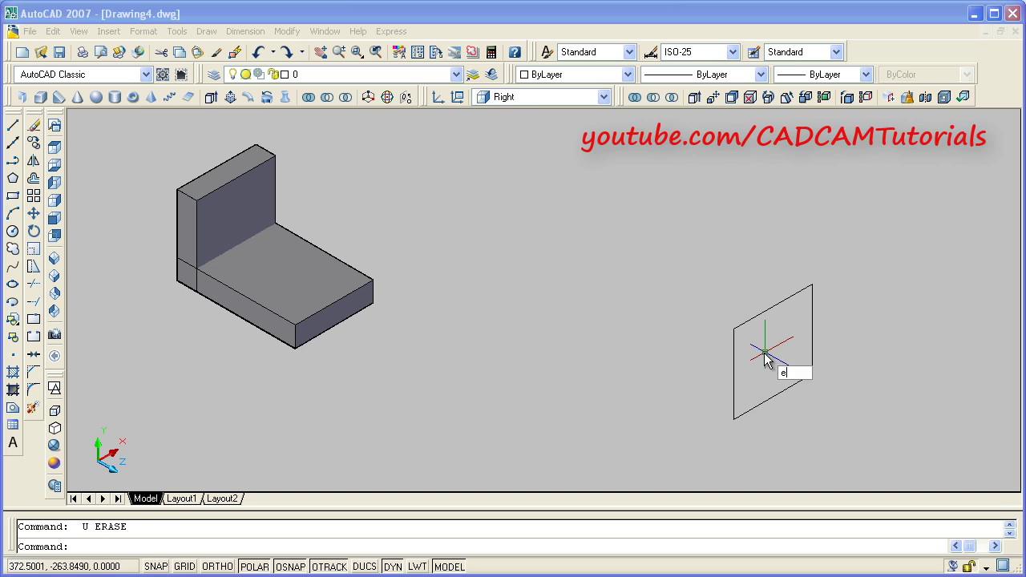
key(Return)
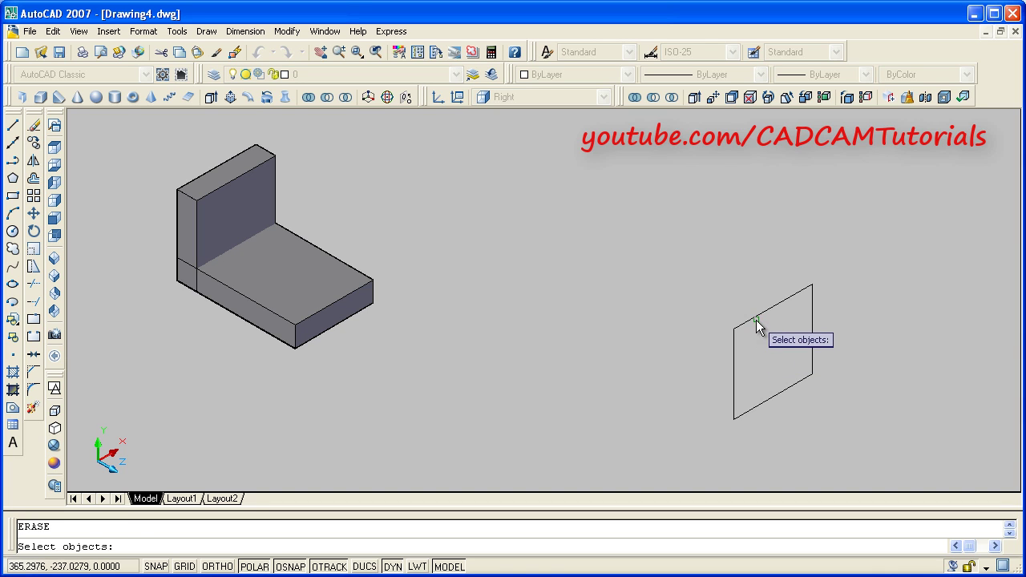
click(755, 319)
key(Return)
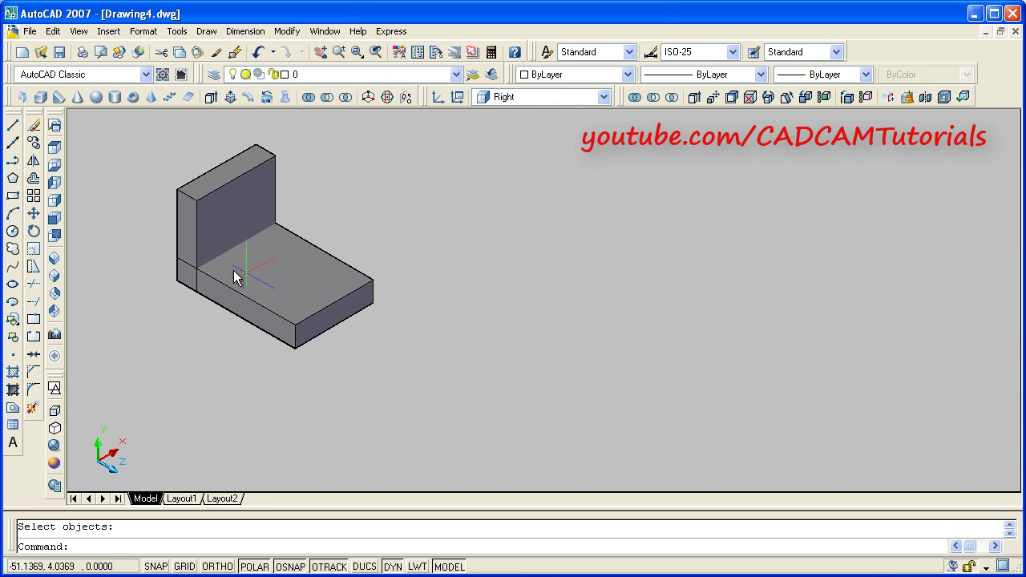
Union the upright plate and the base plate into one solid.
middle_click(194, 238)
middle_click(194, 238)
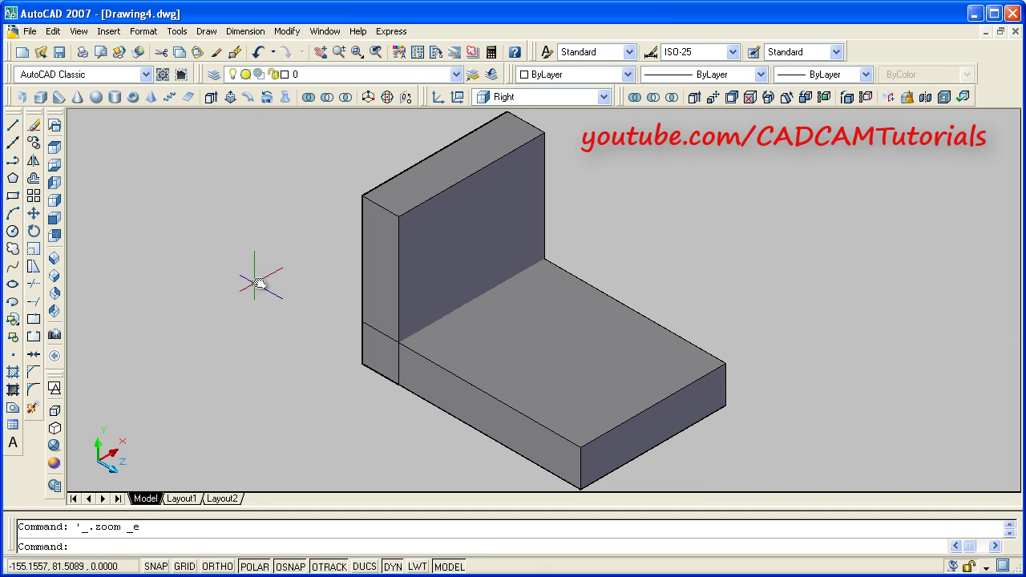
middle_drag(307, 298, 297, 296)
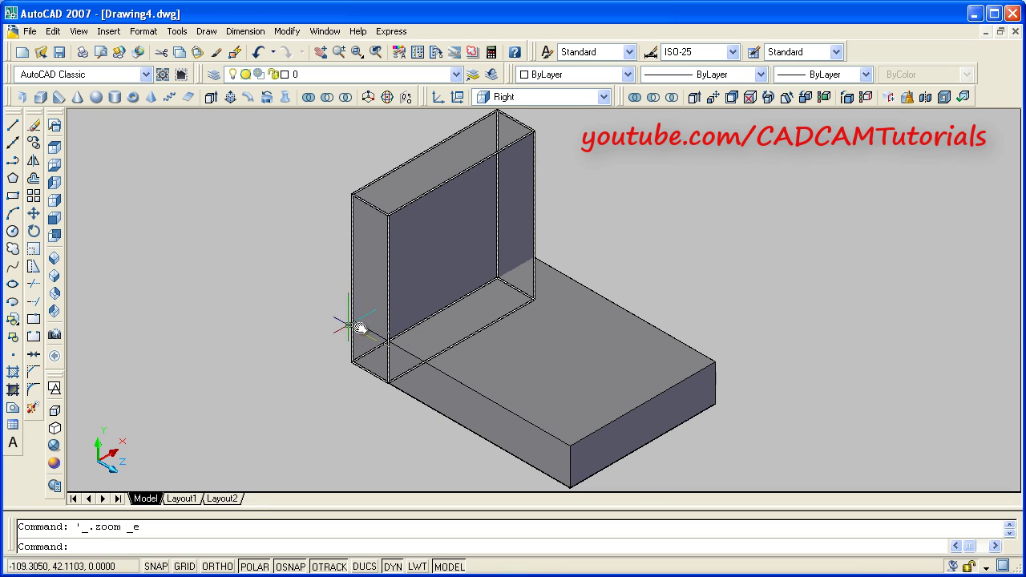
click(308, 98)
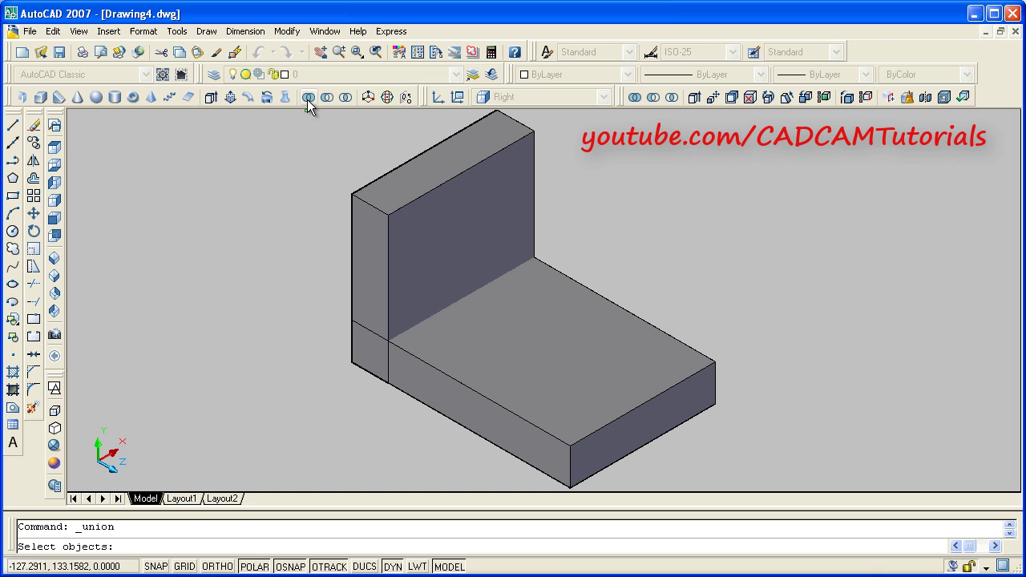
click(363, 216)
click(424, 373)
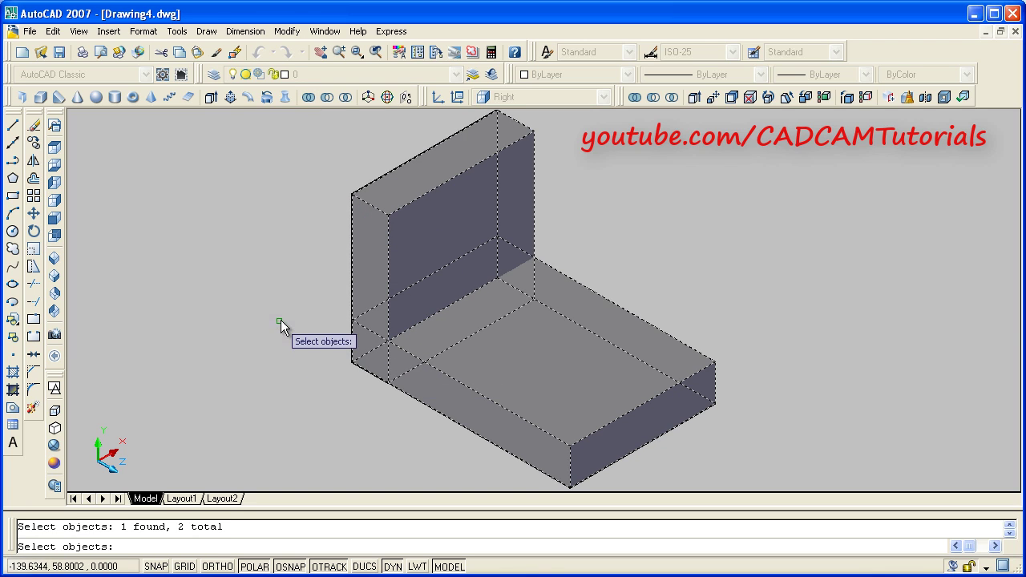
key(Return)
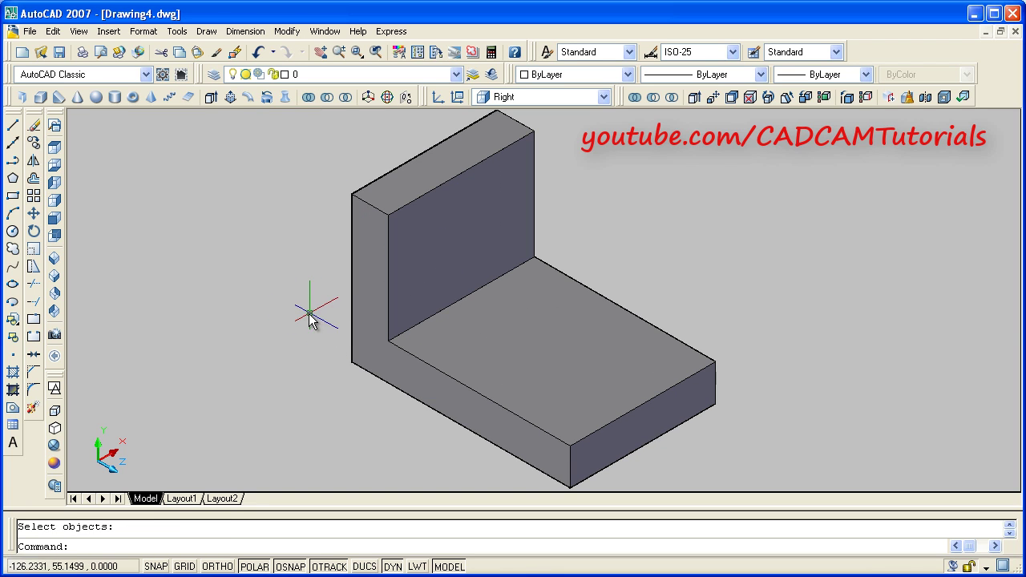
Consult the reference drawing, and fillet the upright plate's near top corner edge with a 48 mm radius.
key(alt+Tab)
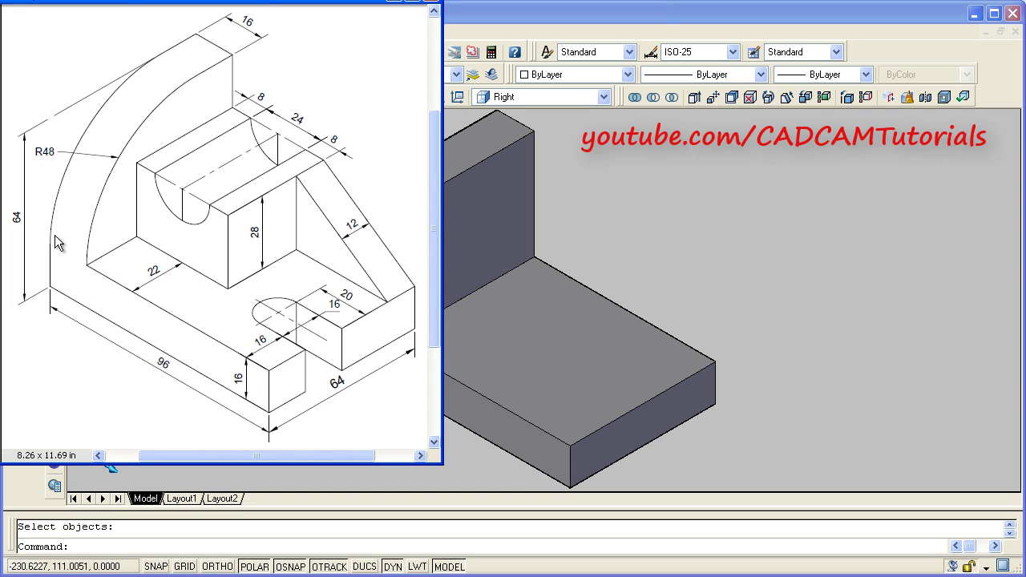
click(604, 210)
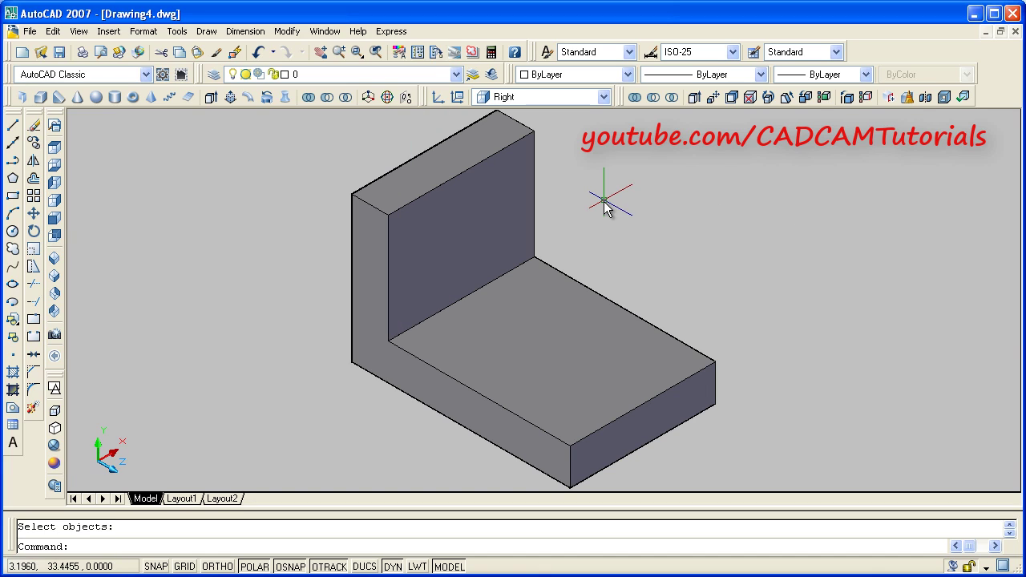
click(34, 390)
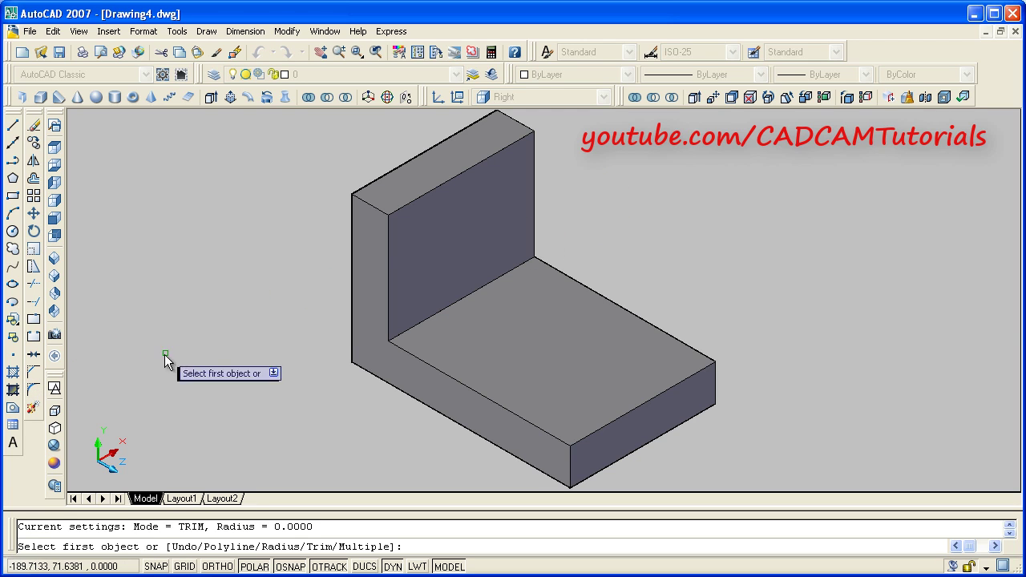
click(372, 206)
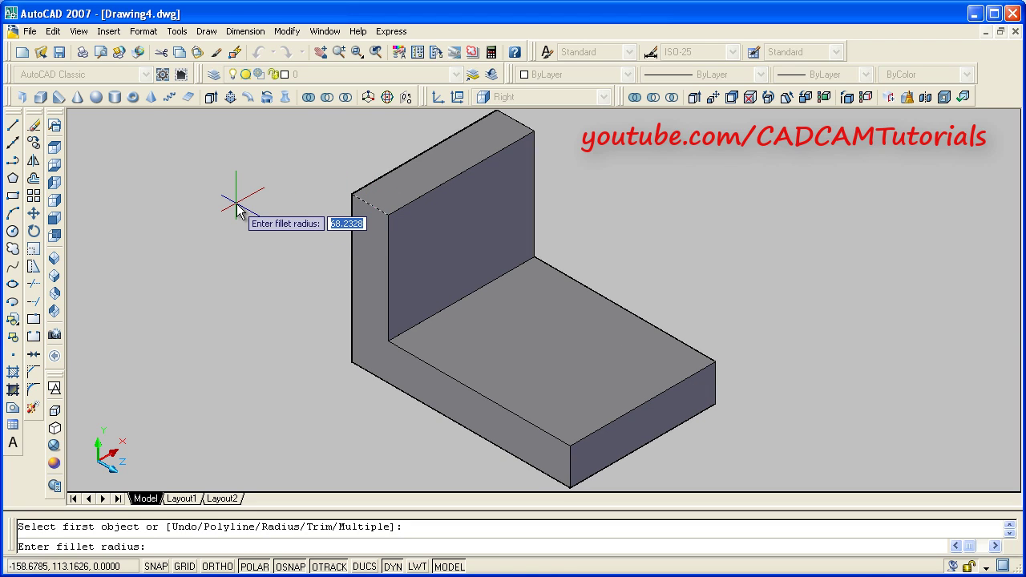
text(4)
key(Return)
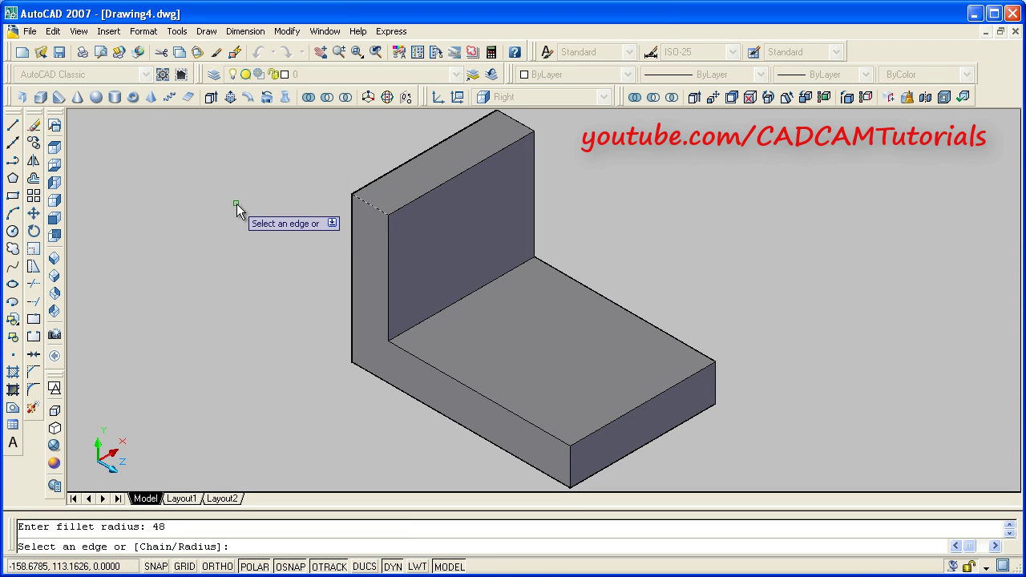
key(Return)
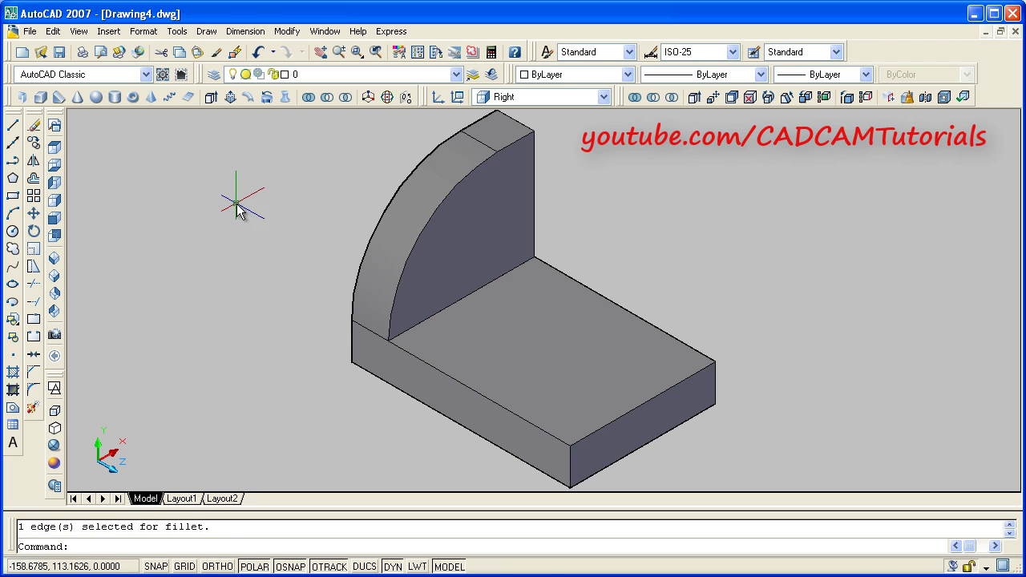
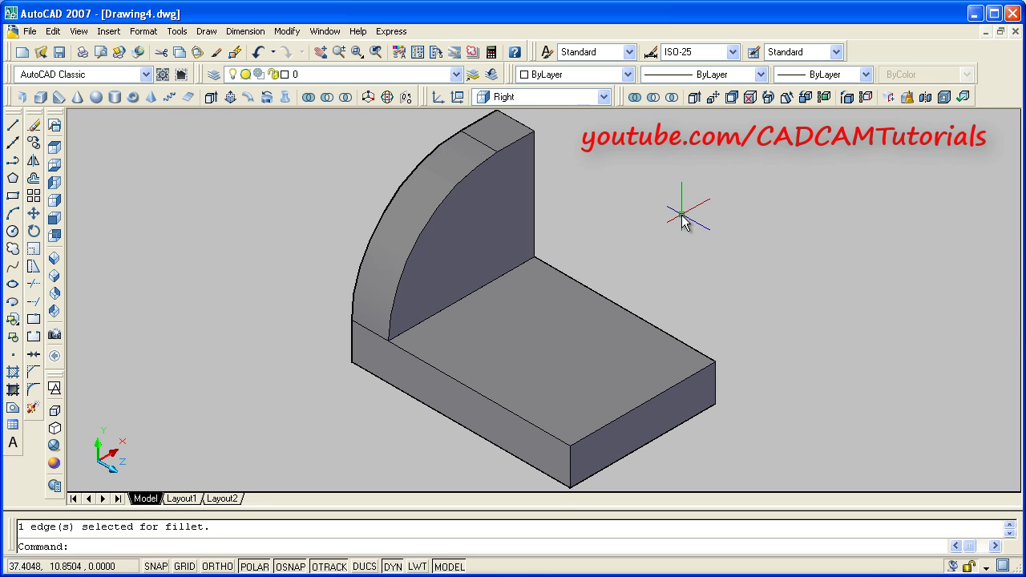
Draw a rectangle on the upright's inner face from its far lower corner, with the opposite corner at @-42,28.
click(13, 197)
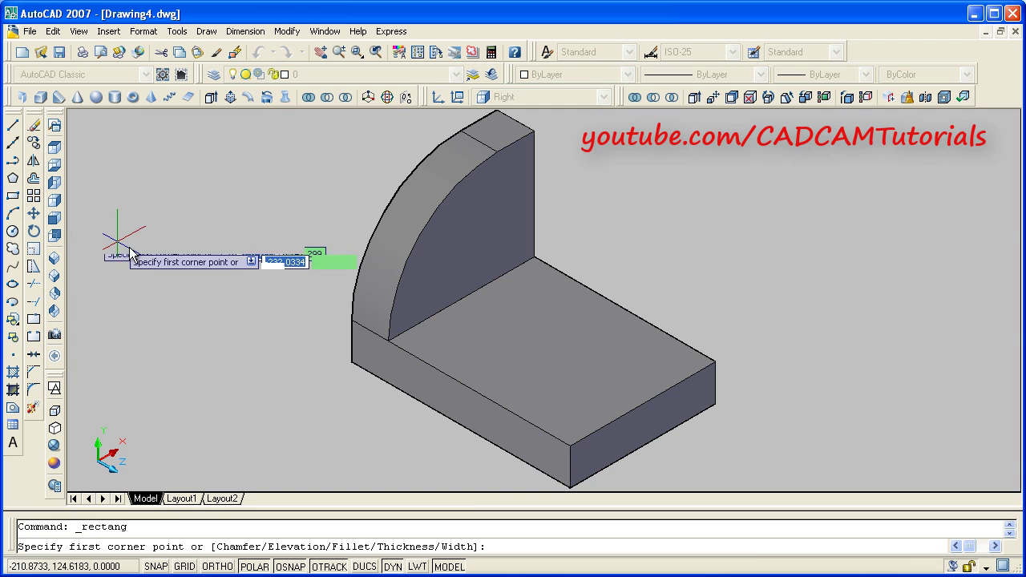
click(529, 260)
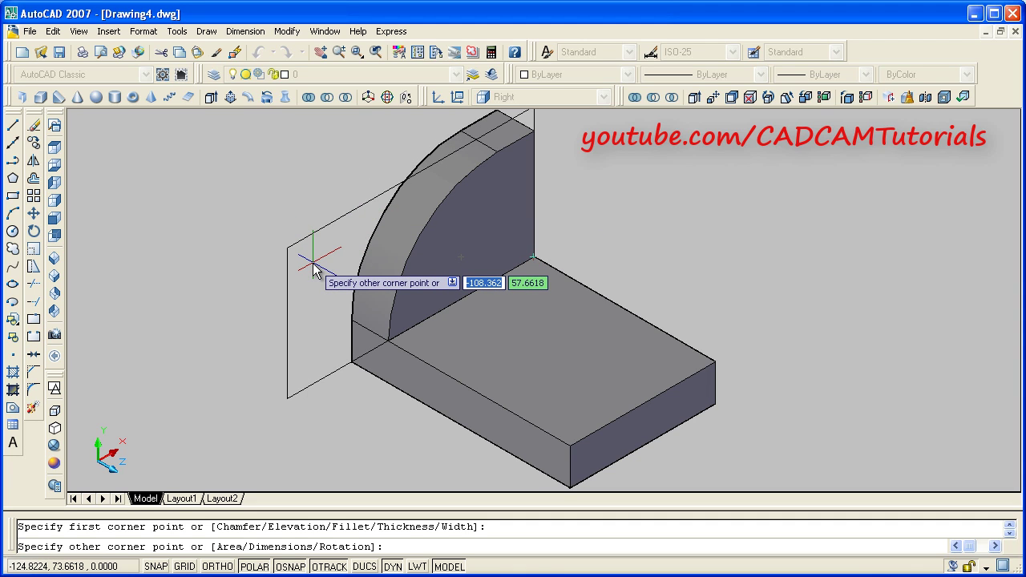
text(-42)
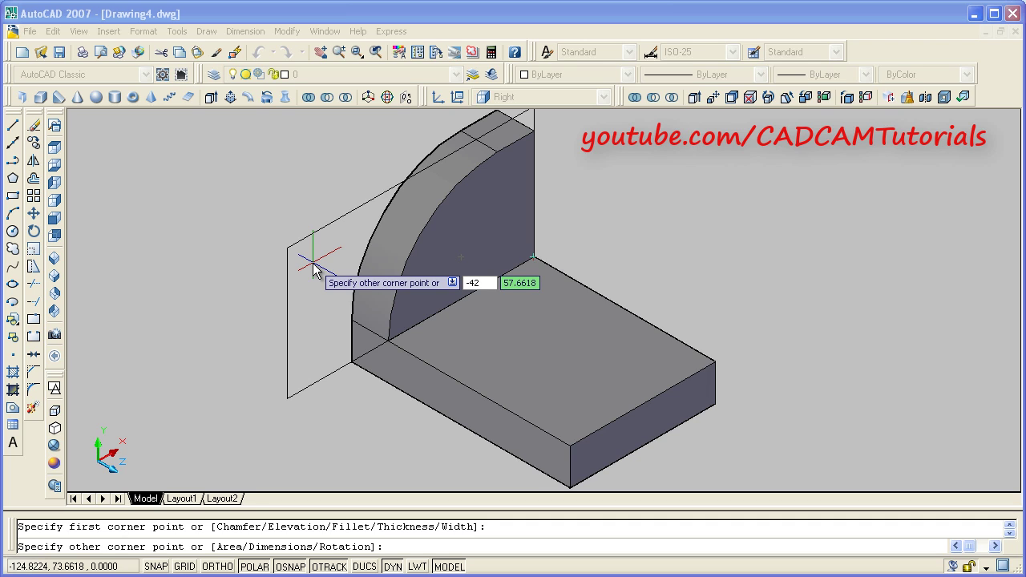
key(Tab)
text(2)
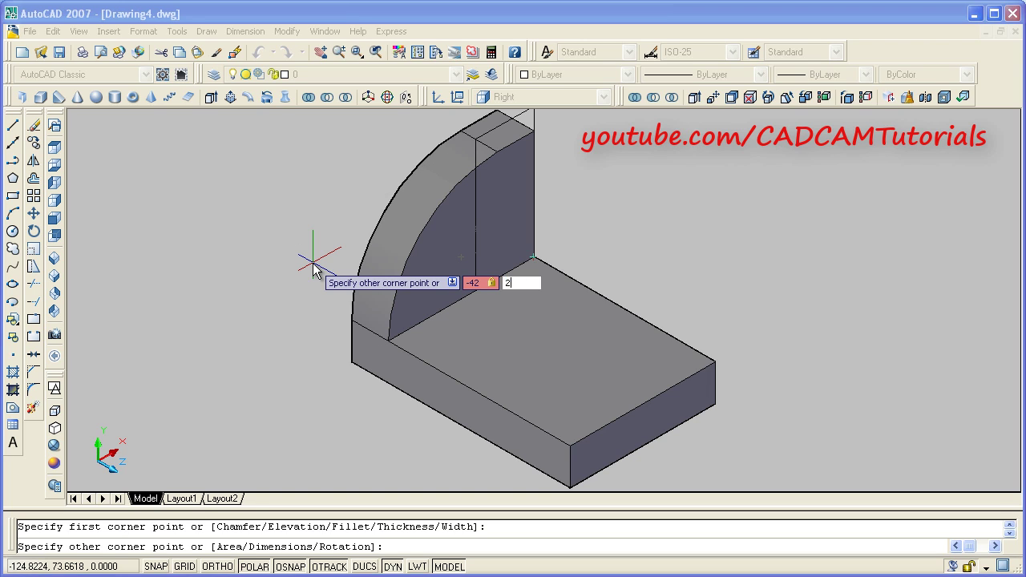
text(8)
key(Return)
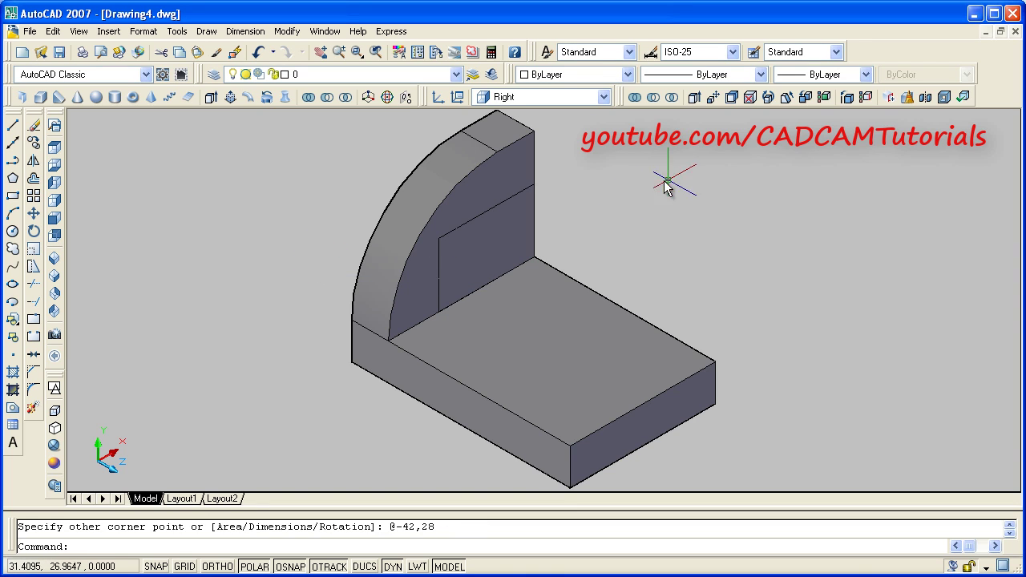
Check the block's length in the reference drawing, and press-pull the 42 by 28 mm rectangle 40 mm out over the base plate.
scroll(623, 180, up, 1)
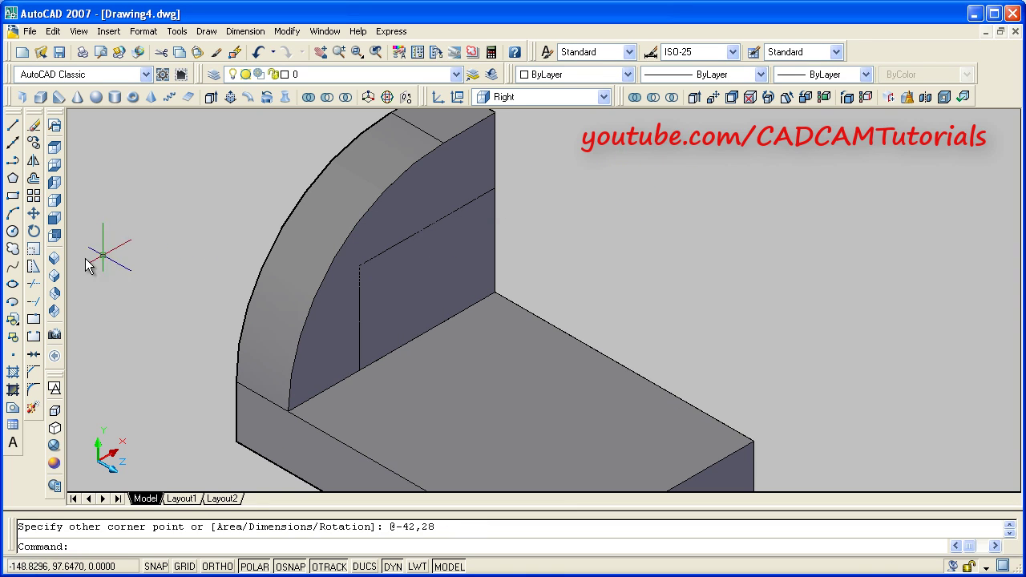
key(alt+Tab)
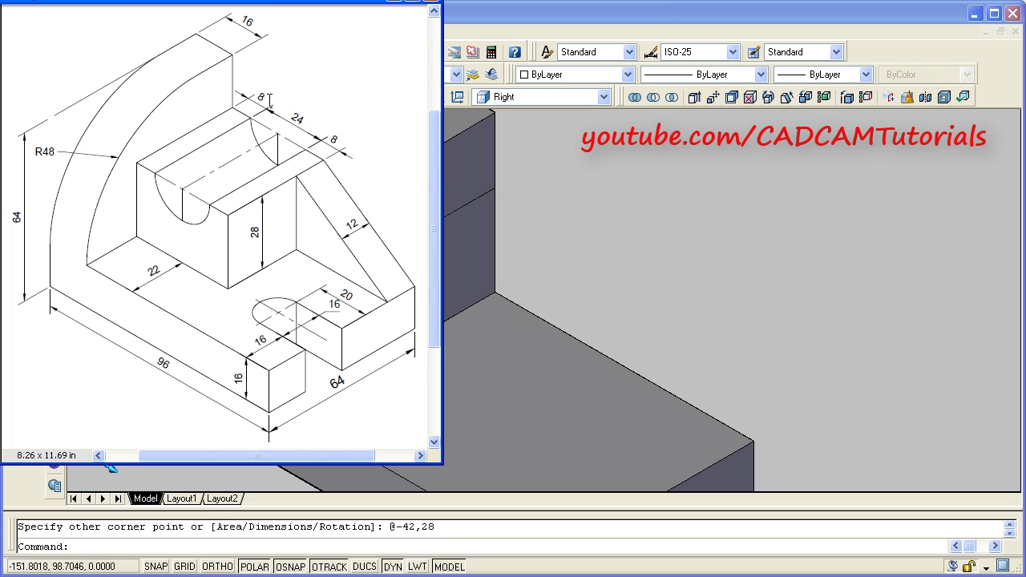
key(alt+Tab)
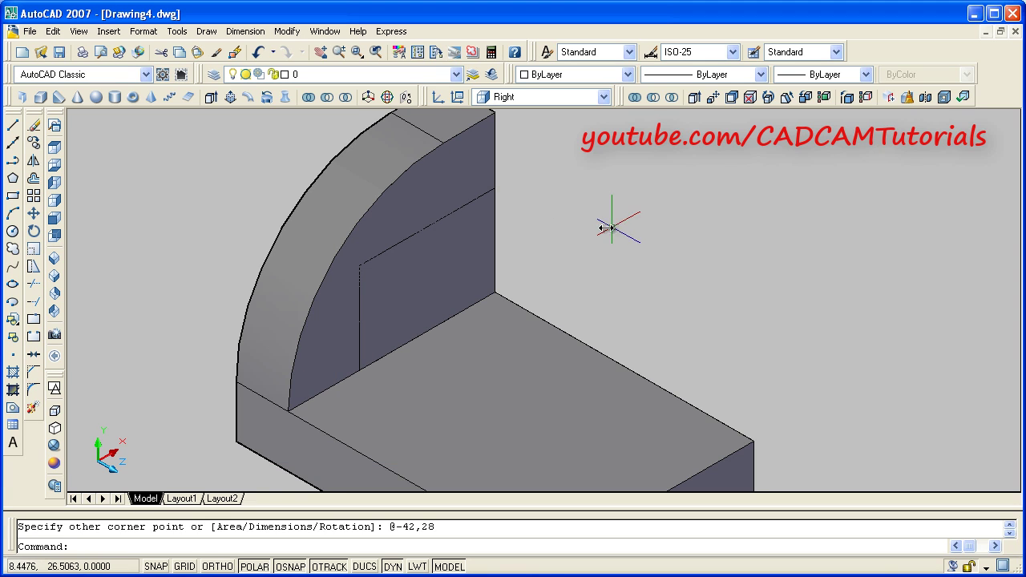
click(231, 98)
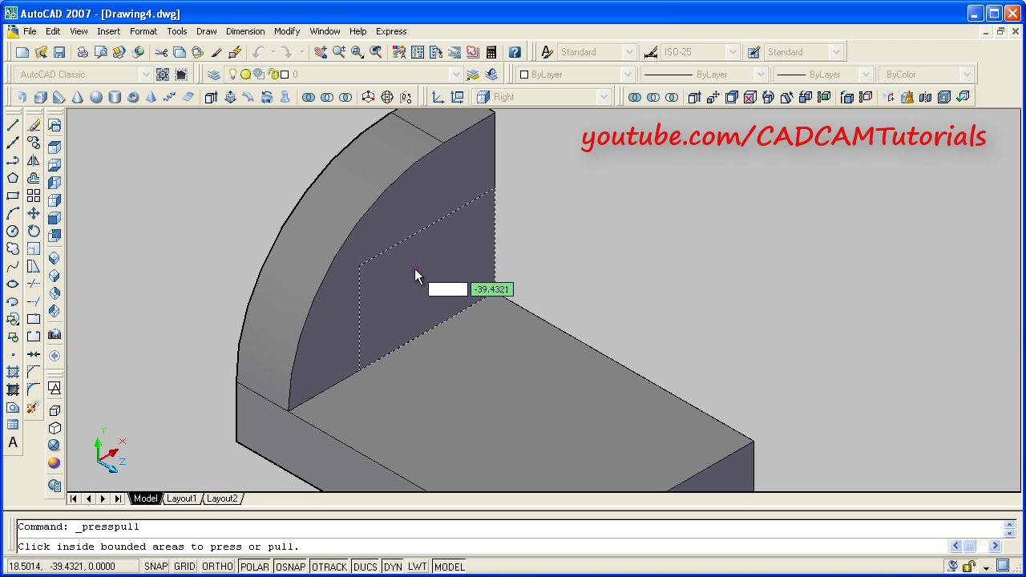
click(414, 269)
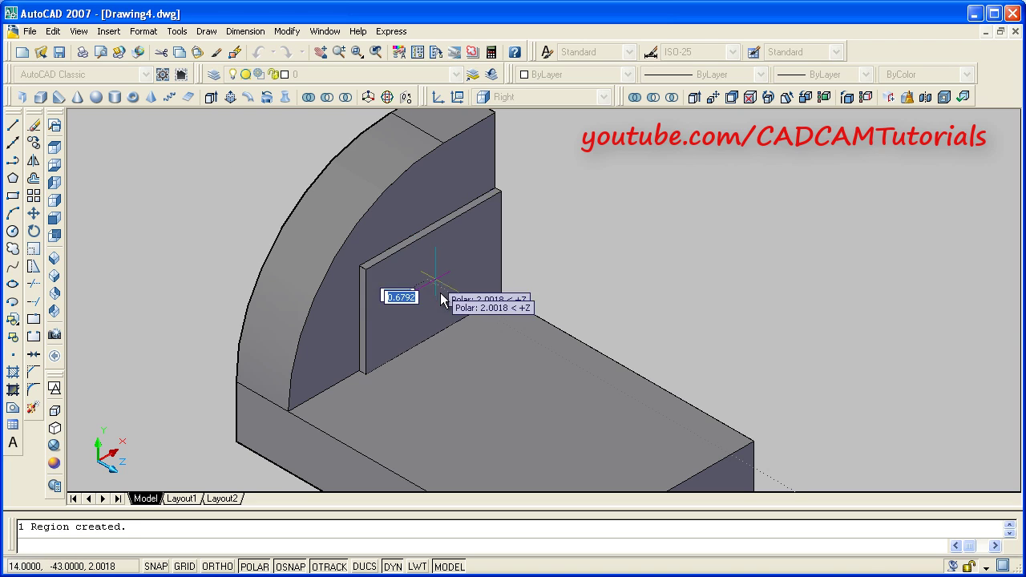
click(502, 345)
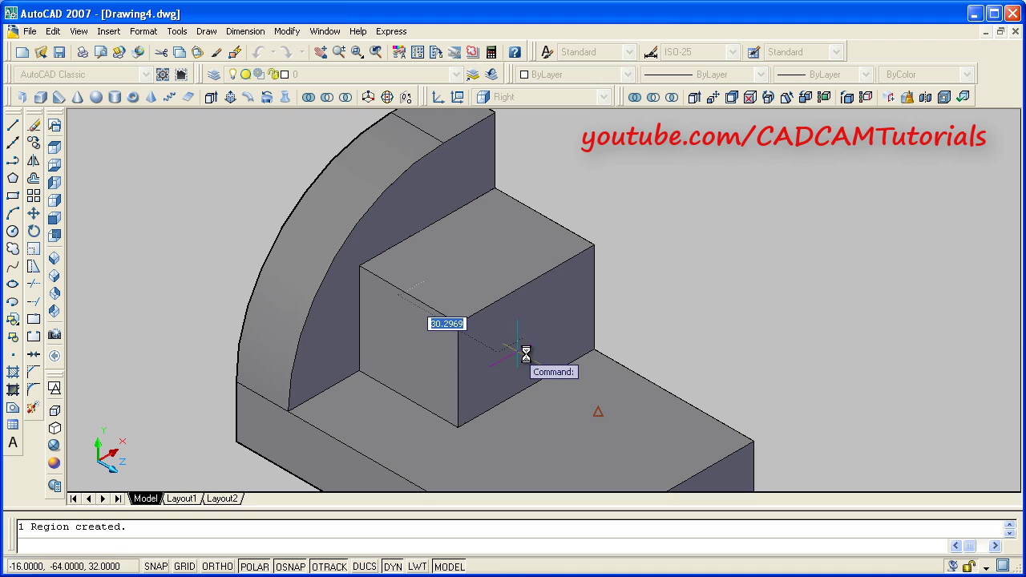
text(40)
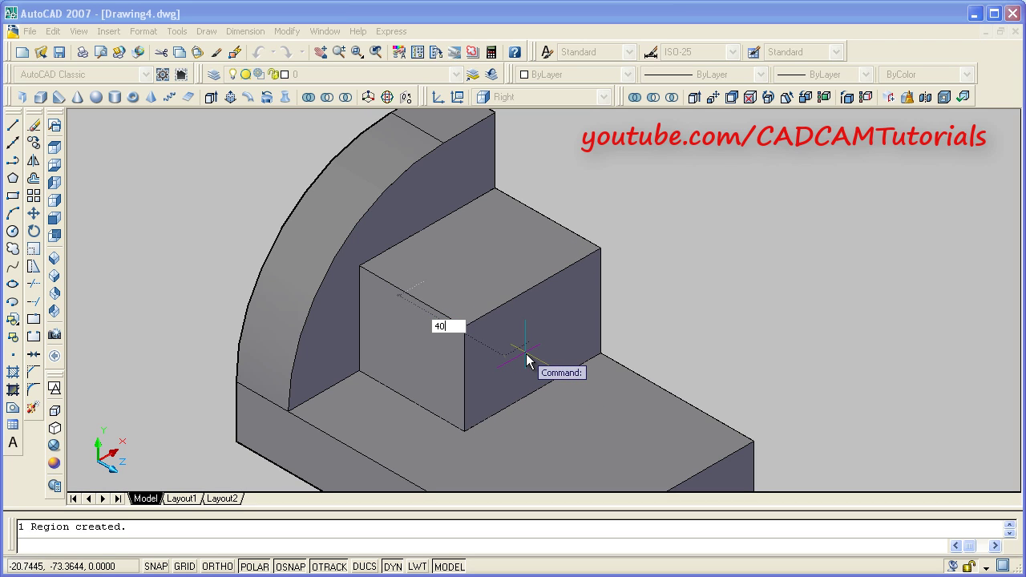
key(Return)
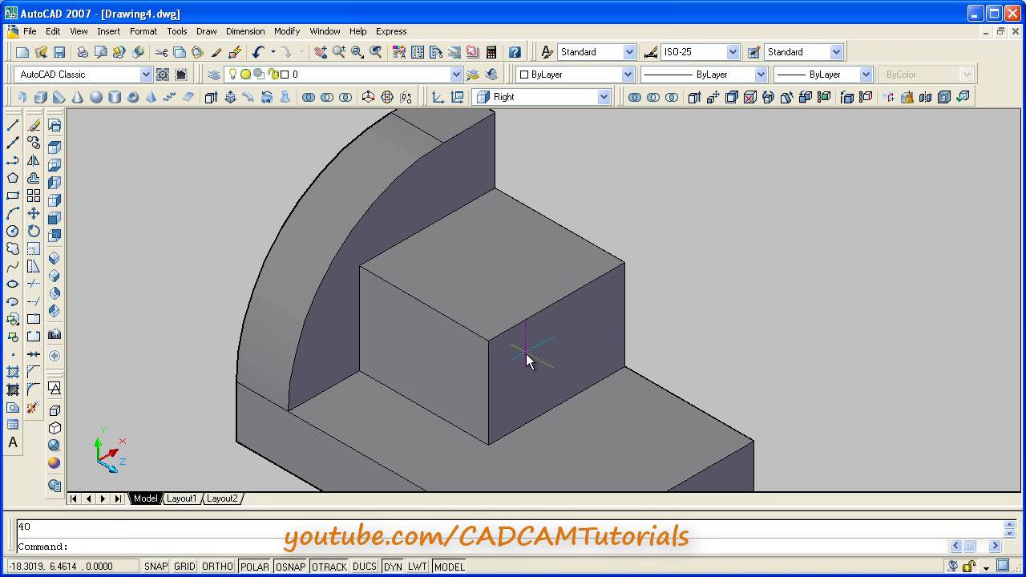
Check the block's groove dimensions in the reference drawing, and set the UCS to Front.
scroll(348, 238, down, 2)
key(alt+Tab)
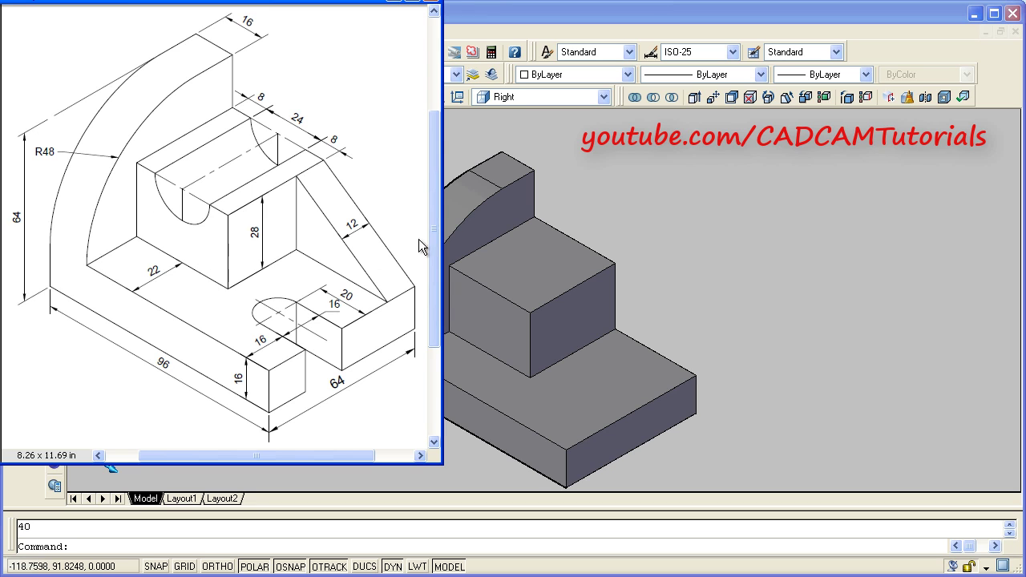
click(540, 208)
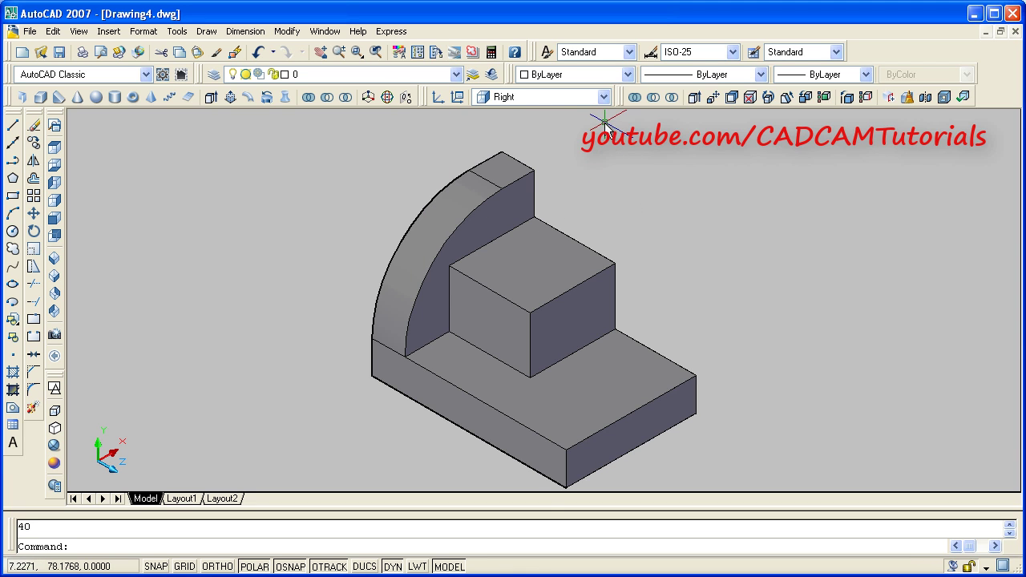
click(602, 97)
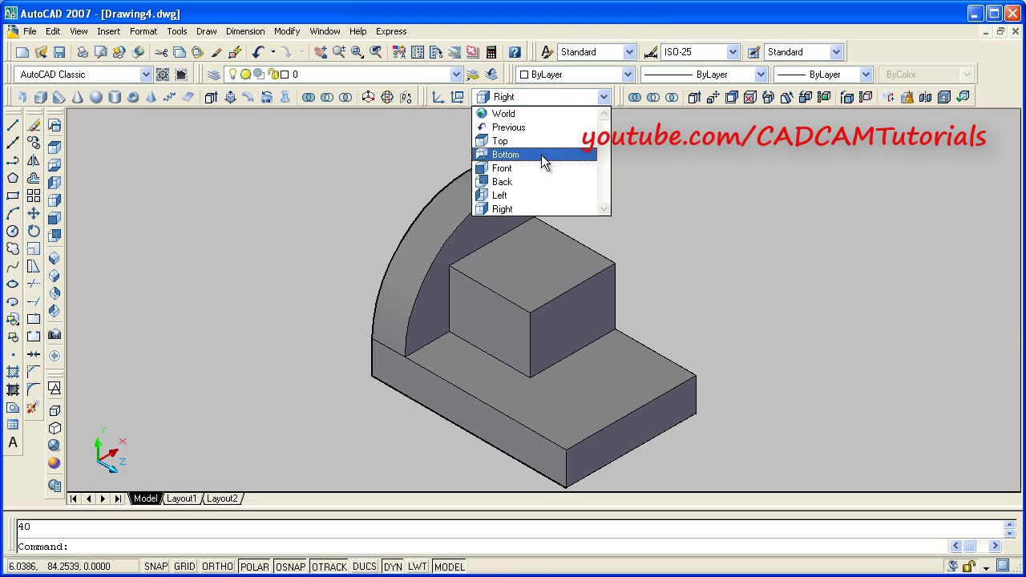
click(517, 169)
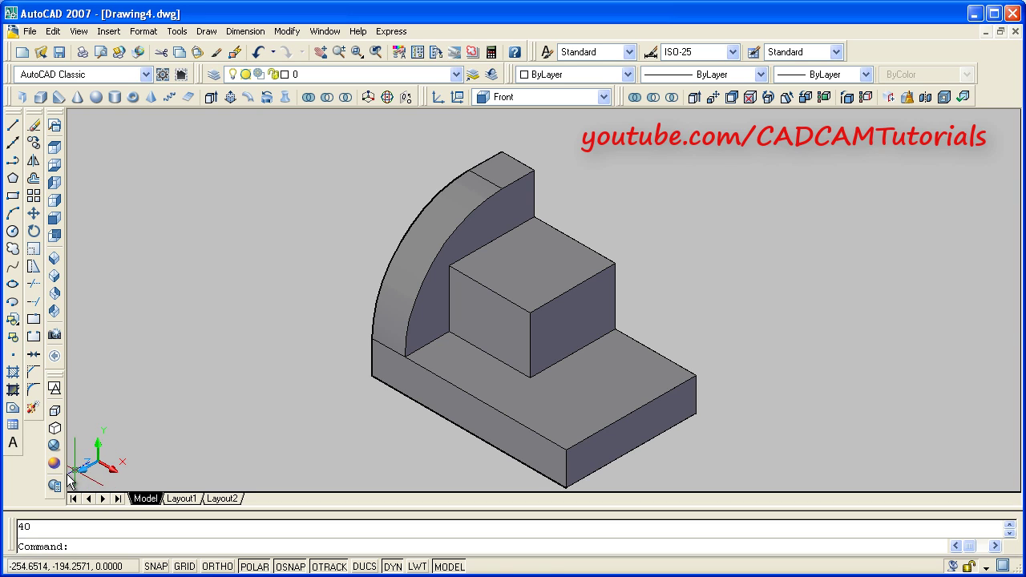
click(423, 286)
key(Escape)
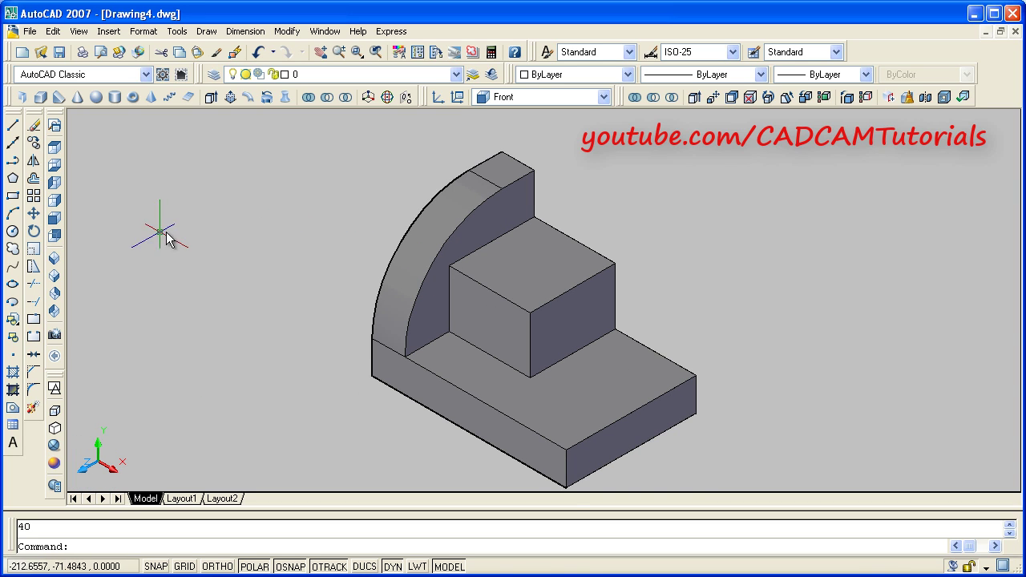
Draw a circle of radius 12 centred on the midpoint of the block's near top edge.
click(13, 231)
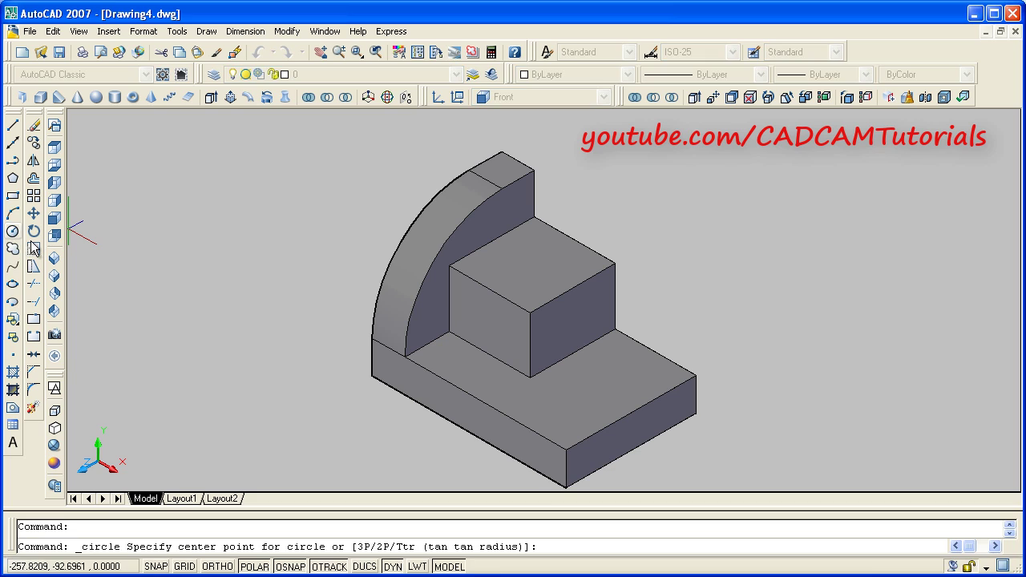
click(492, 296)
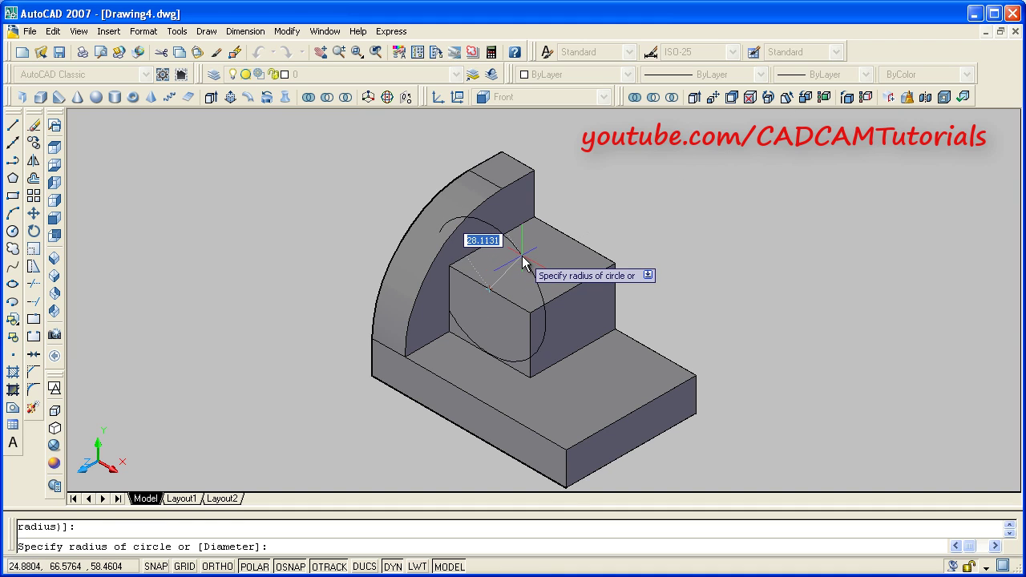
text(12)
key(Return)
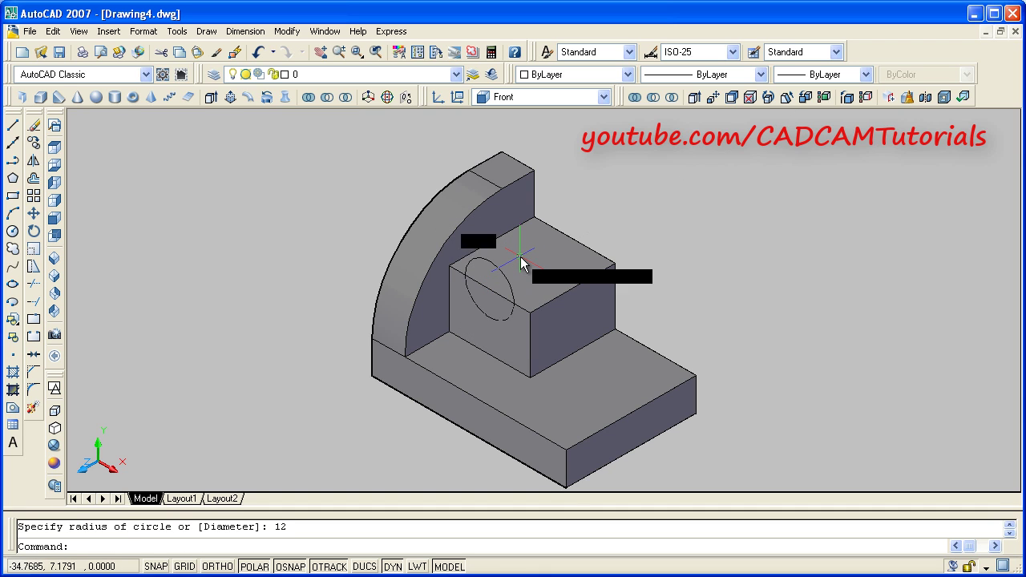
Press-pull the circle's lower half through the full depth of the block to cut a semicircular groove.
scroll(632, 230, up, 2)
scroll(632, 231, up, 2)
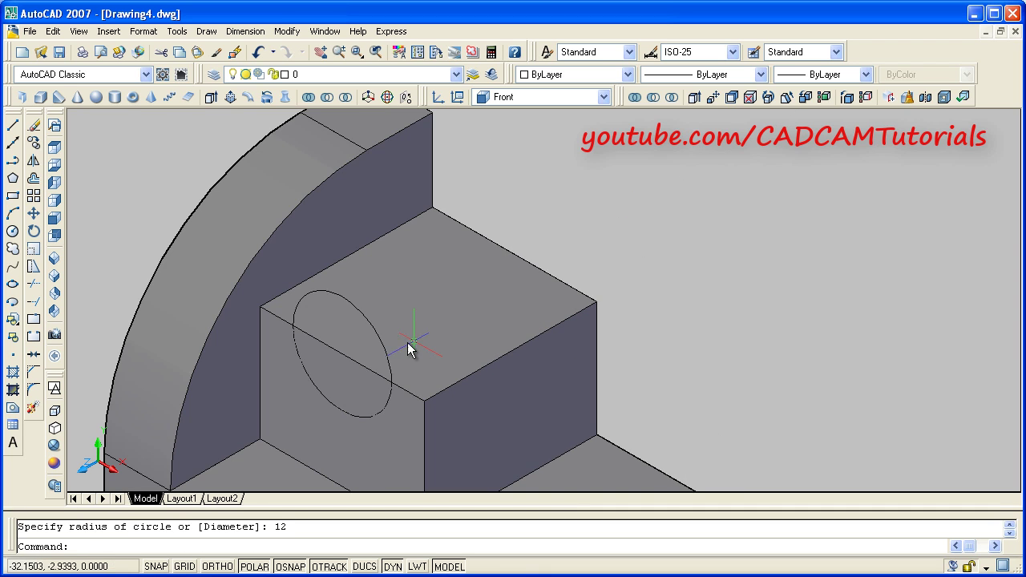
click(231, 99)
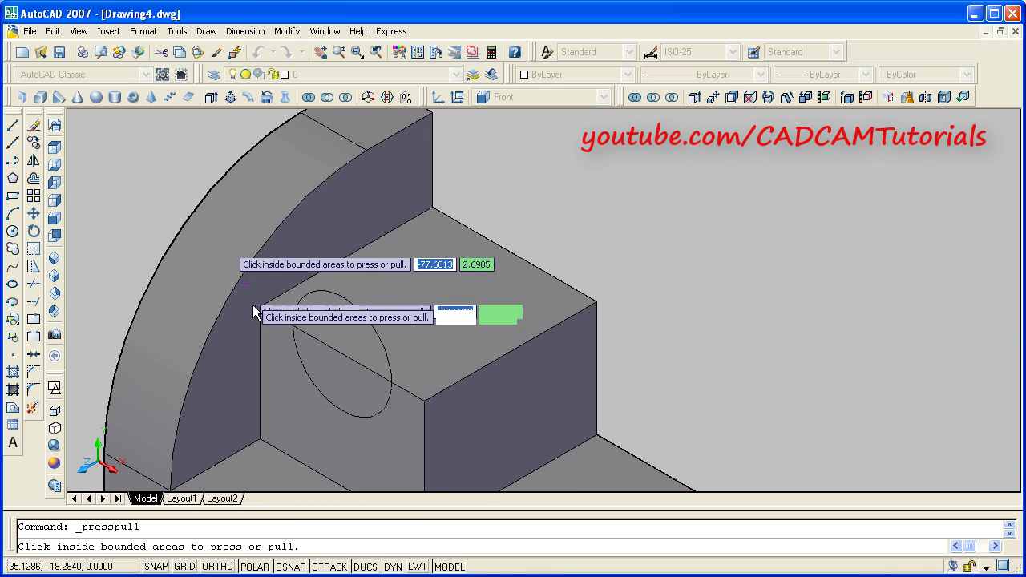
click(360, 386)
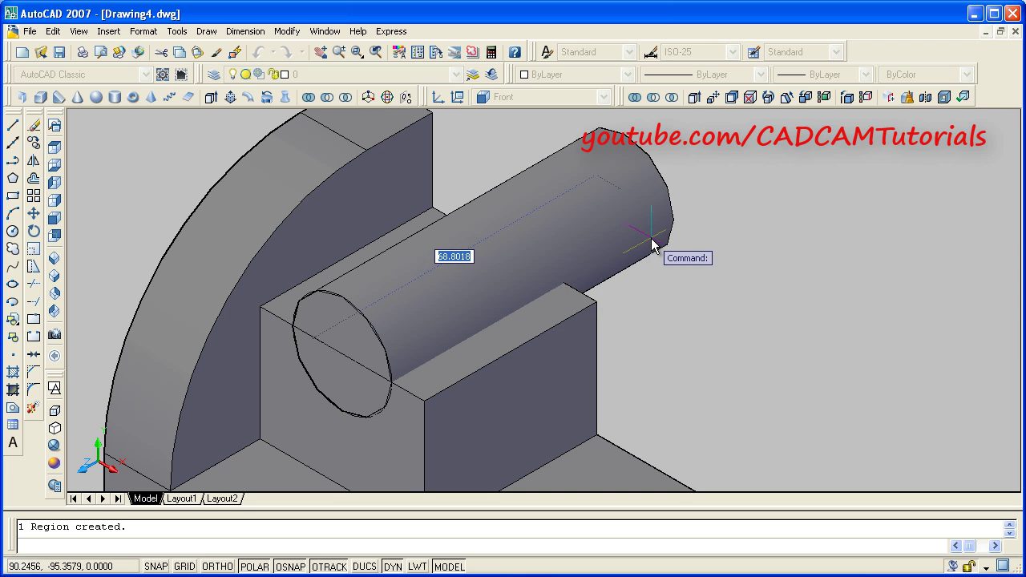
click(650, 241)
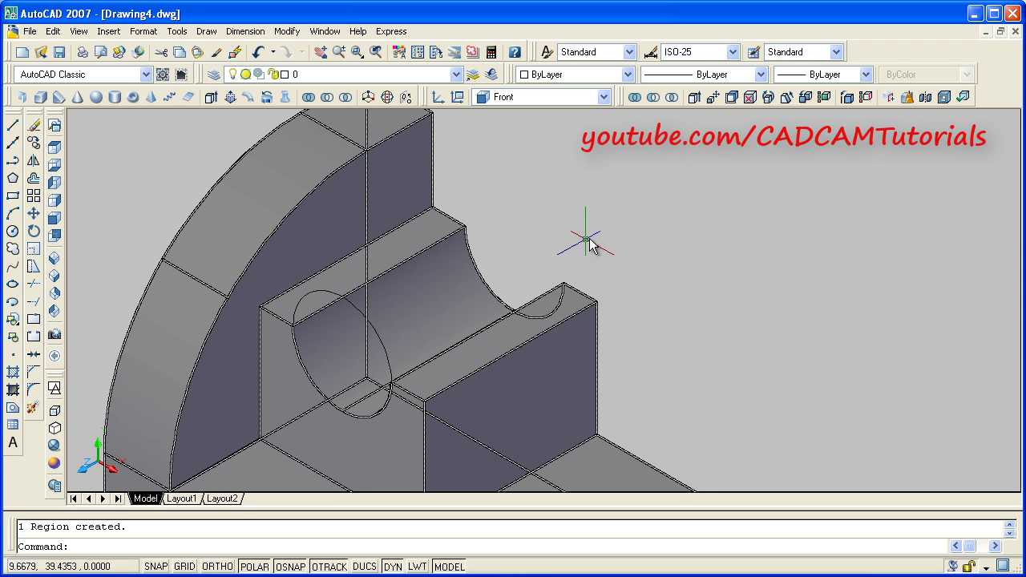
Erase the leftover construction circle at the near end of the groove.
middle_drag(631, 231, 643, 228)
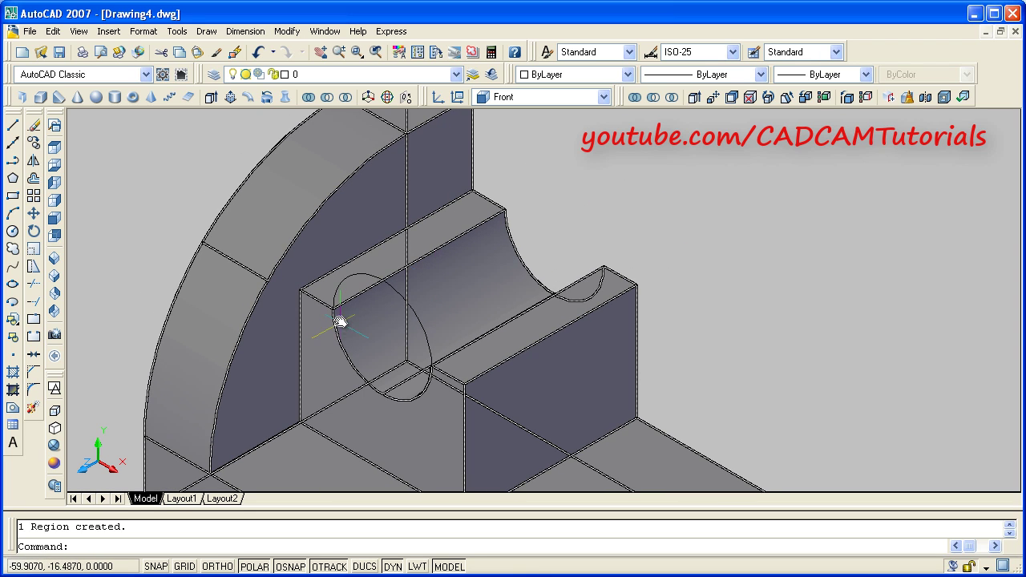
click(35, 131)
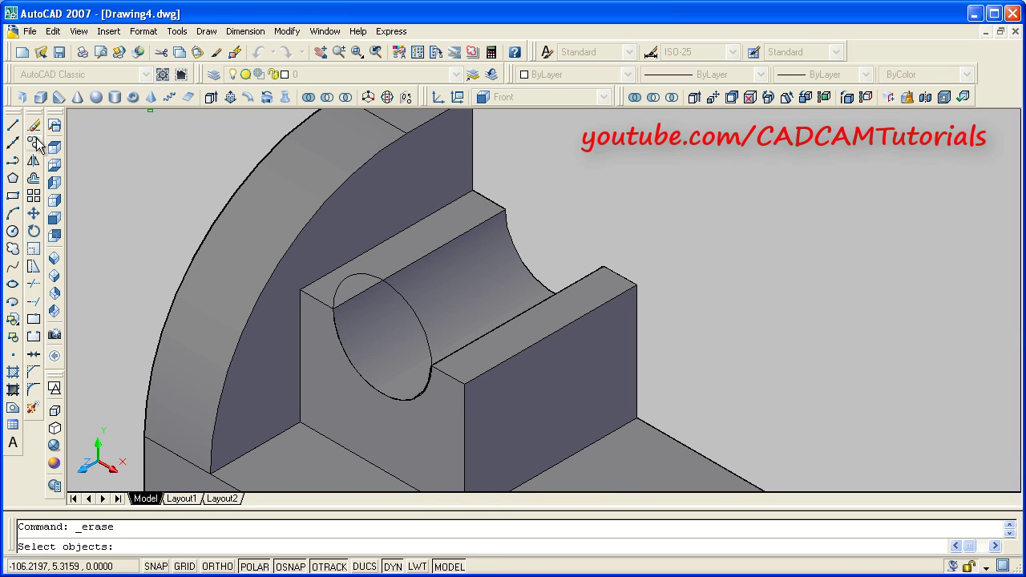
click(414, 312)
key(Return)
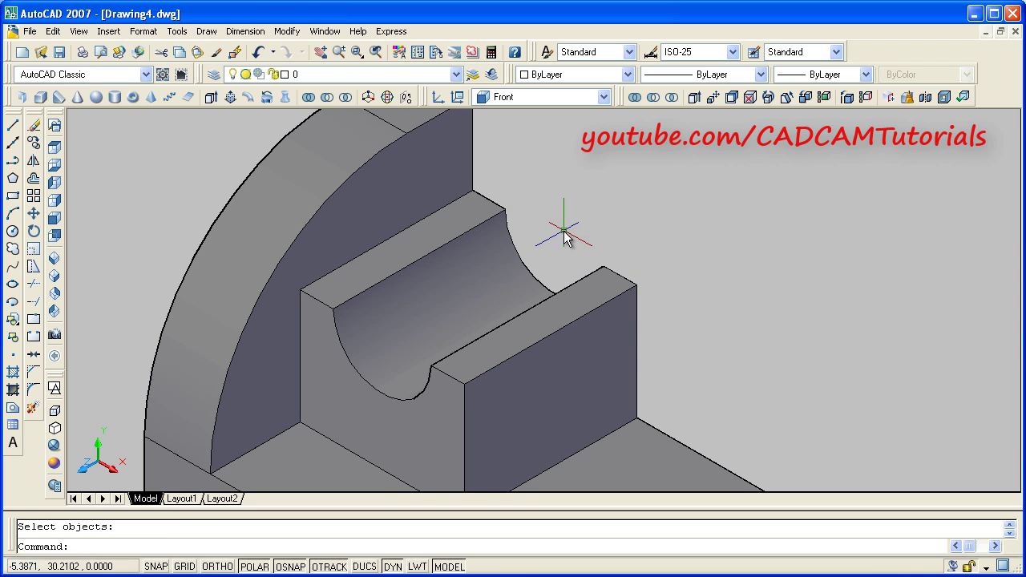
Draw a closed right triangle beside the model, about 28 mm high and 40 mm long, tracking its points from the block and base corners.
middle_click(556, 182)
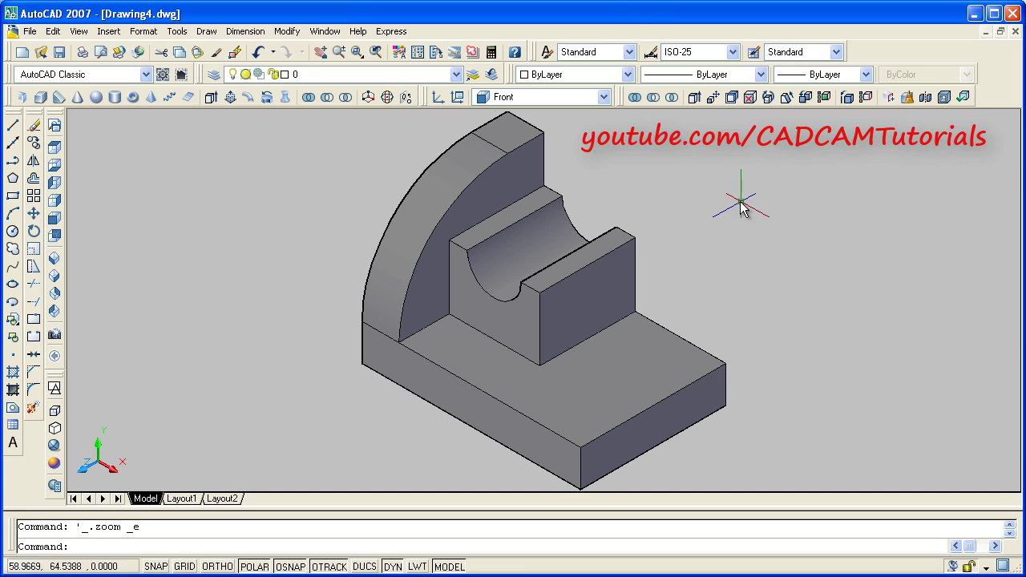
middle_drag(740, 206, 538, 237)
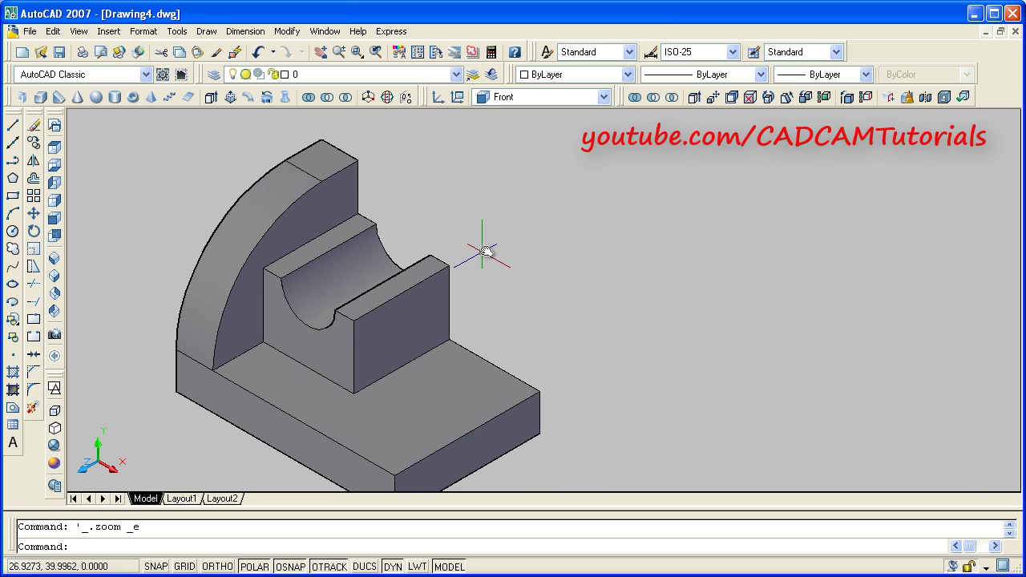
click(12, 128)
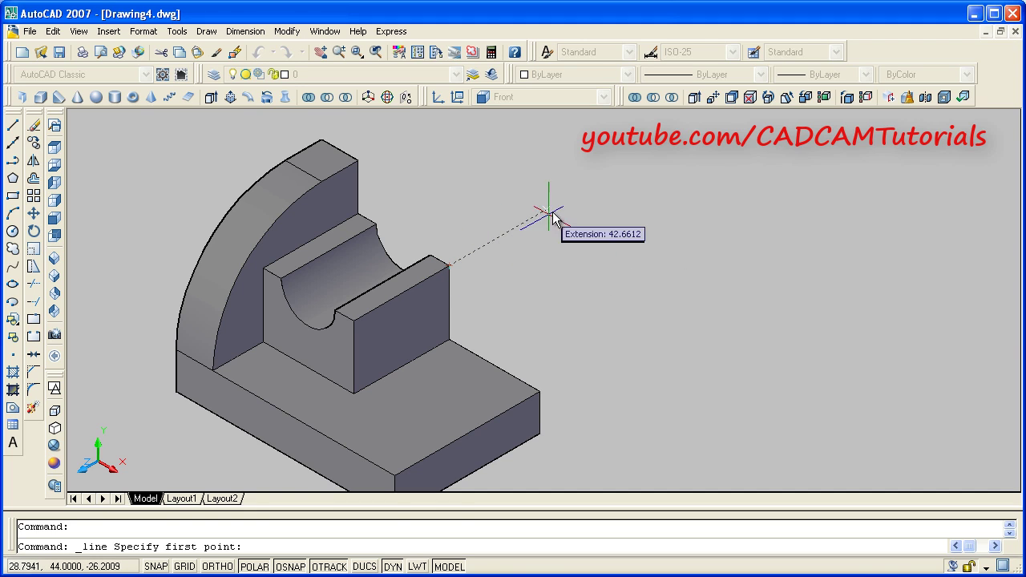
click(578, 198)
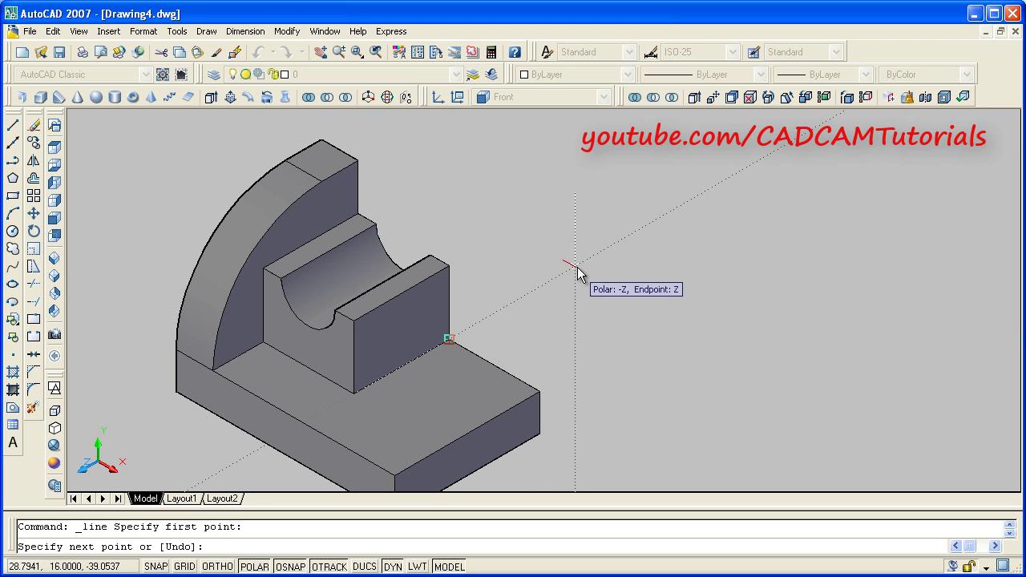
click(574, 265)
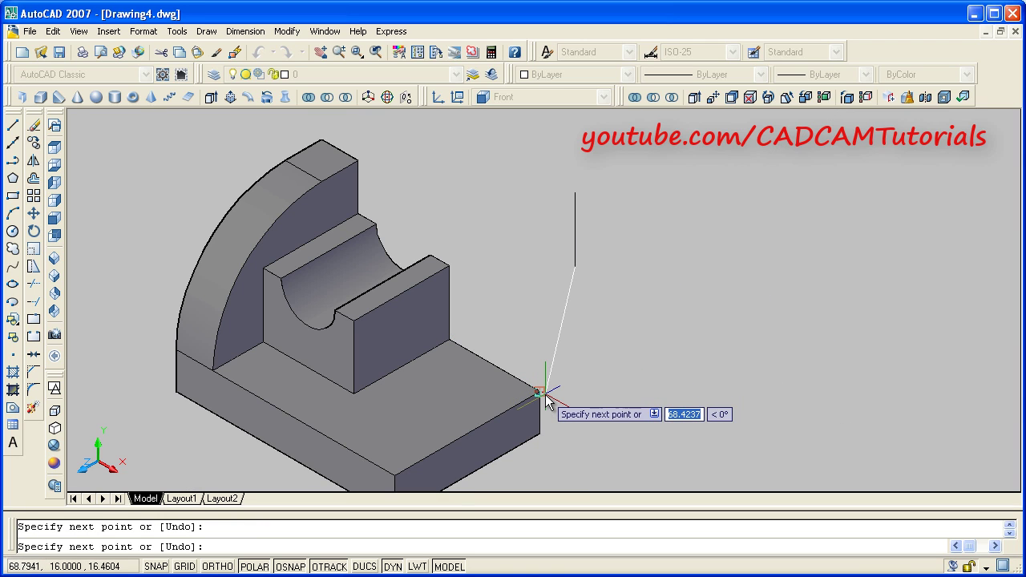
click(666, 320)
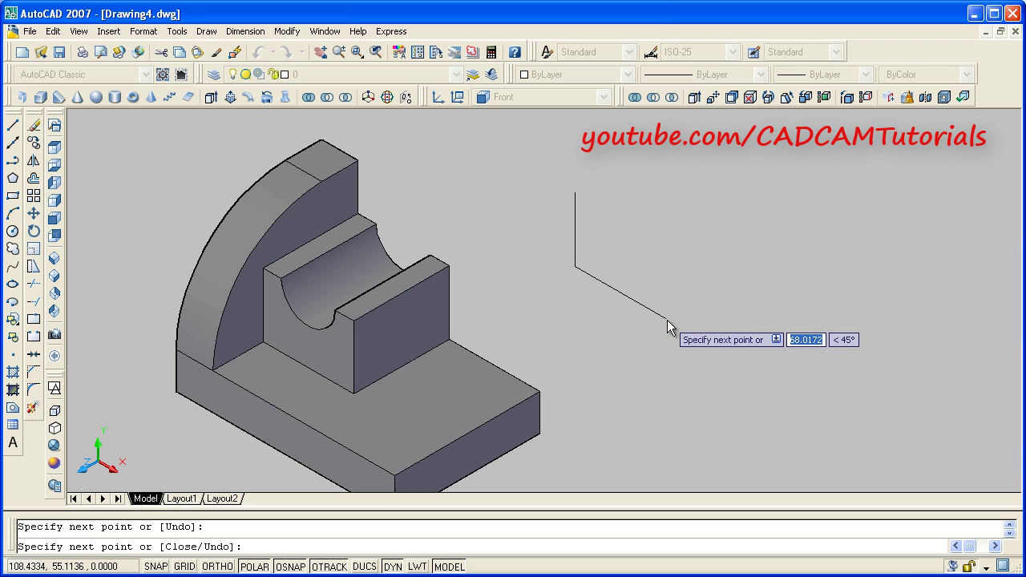
click(575, 193)
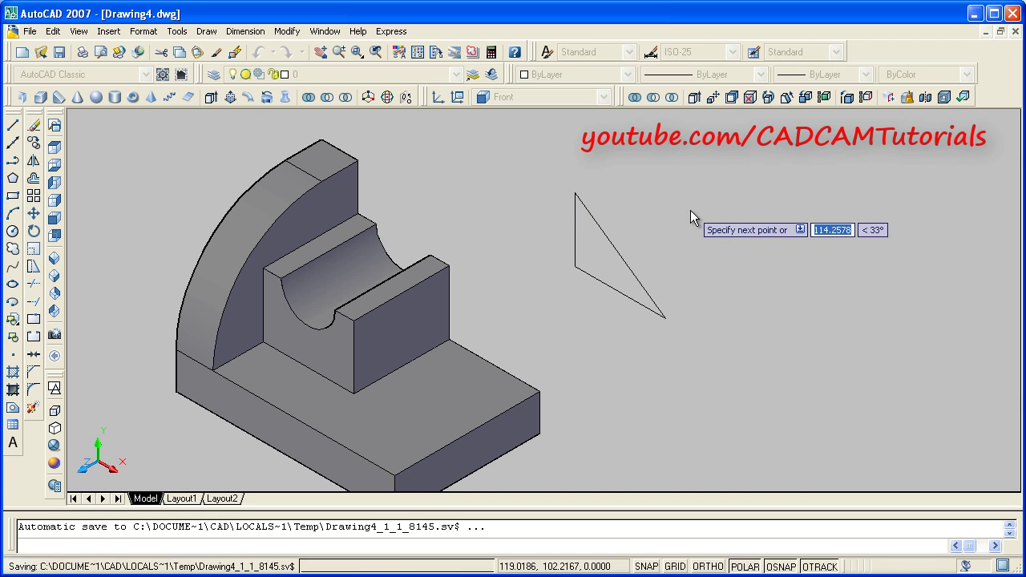
key(Return)
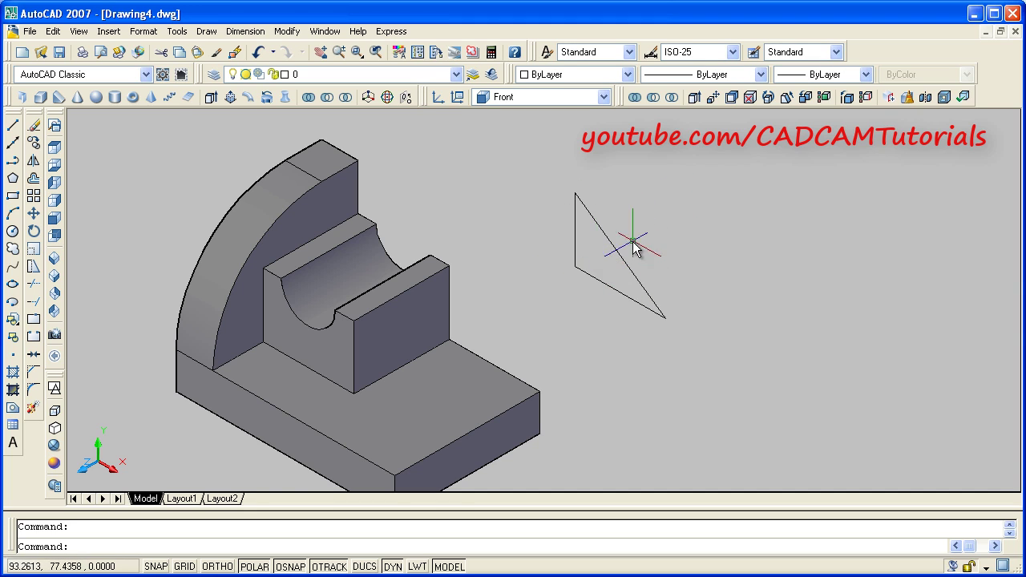
scroll(662, 212, up, 5)
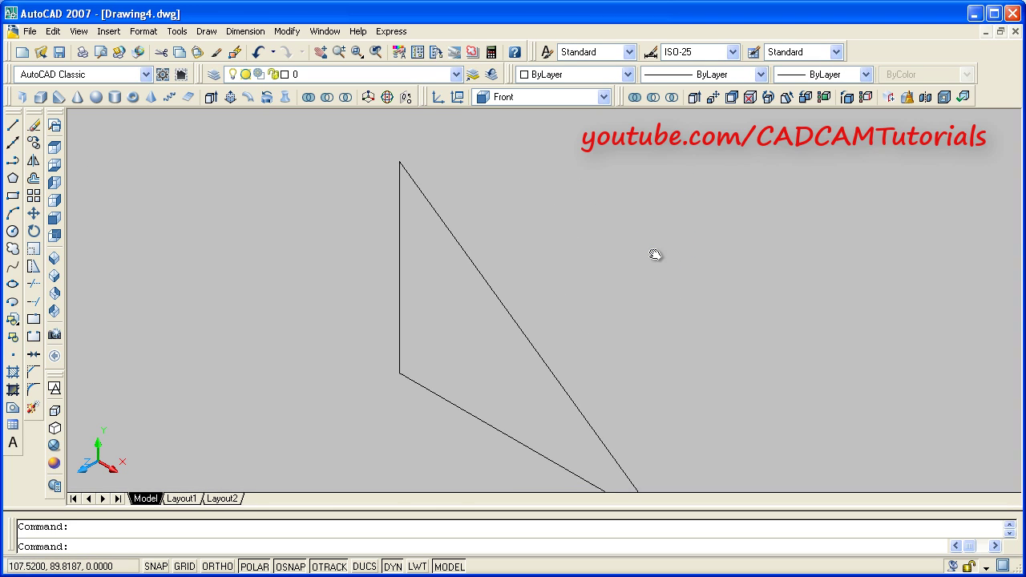
middle_drag(657, 254, 624, 225)
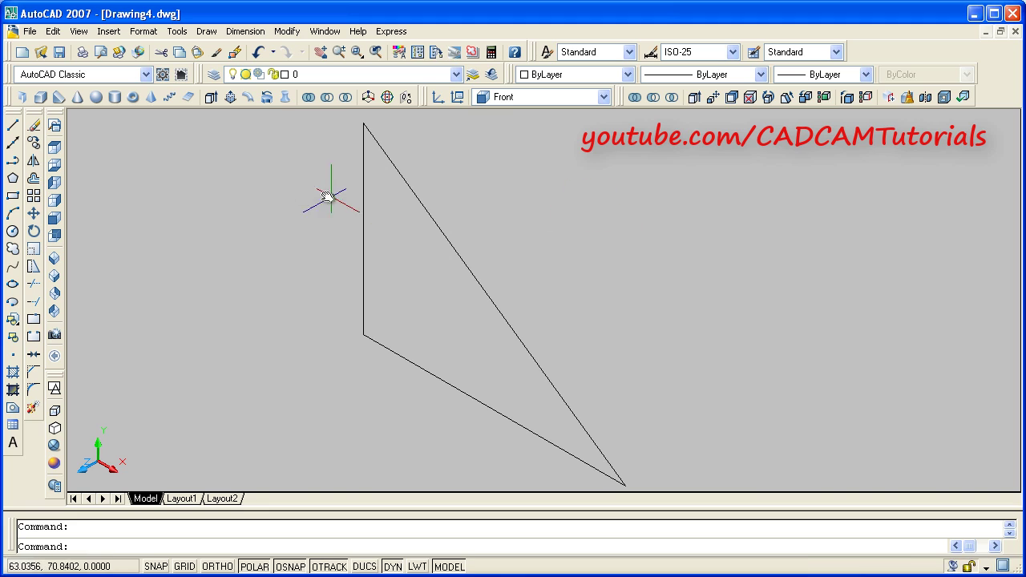
click(230, 98)
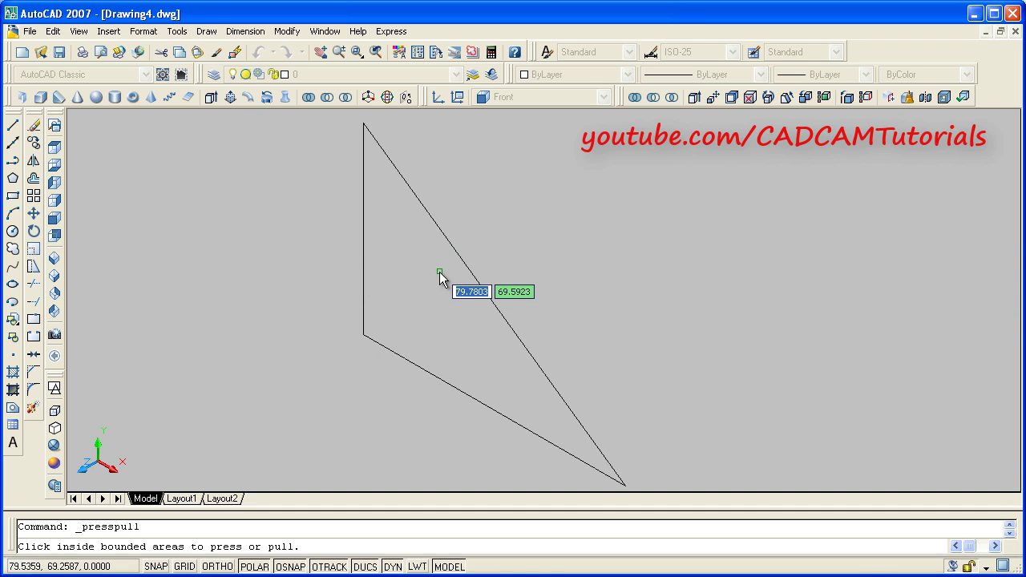
scroll(431, 246, down, 4)
scroll(409, 300, down, 2)
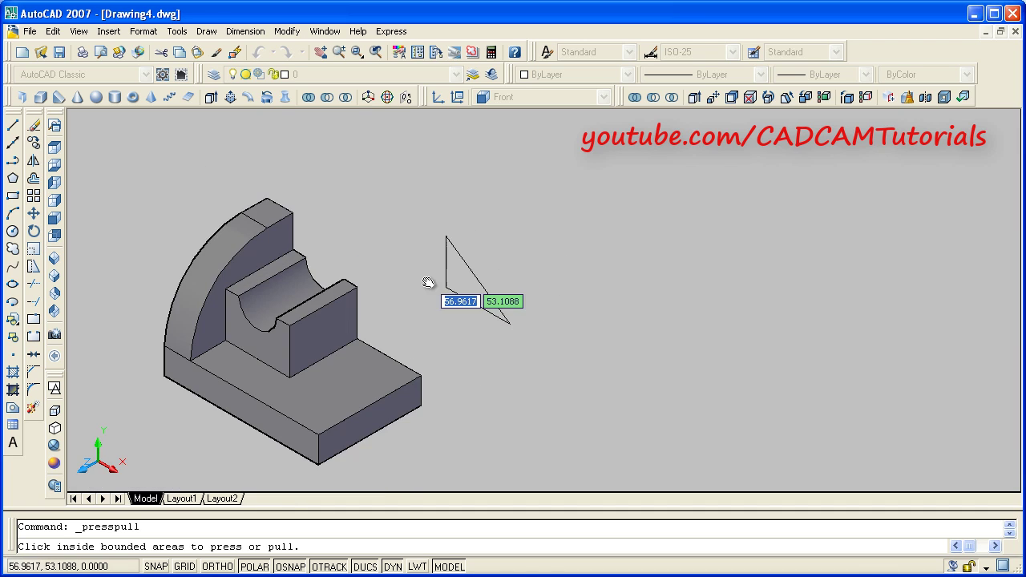
scroll(445, 292, down, 2)
mouse_move(456, 295)
middle_down()
mouse_move(473, 304)
mouse_move(480, 290)
mouse_move(458, 295)
middle_up()
key(Escape)
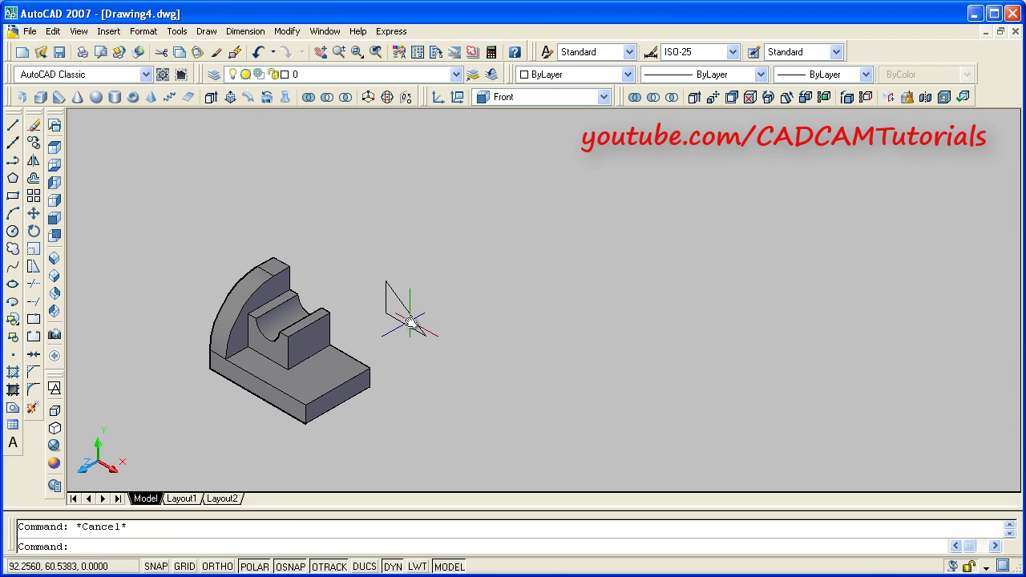
Move the three triangle lines well away from the model, using the right-angle corner as base point.
click(33, 214)
click(436, 275)
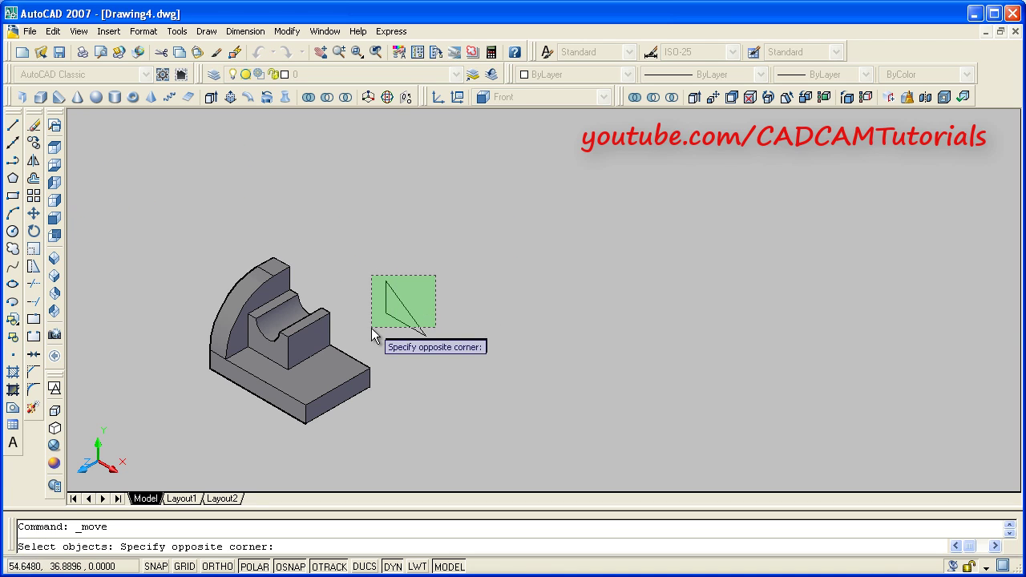
click(380, 337)
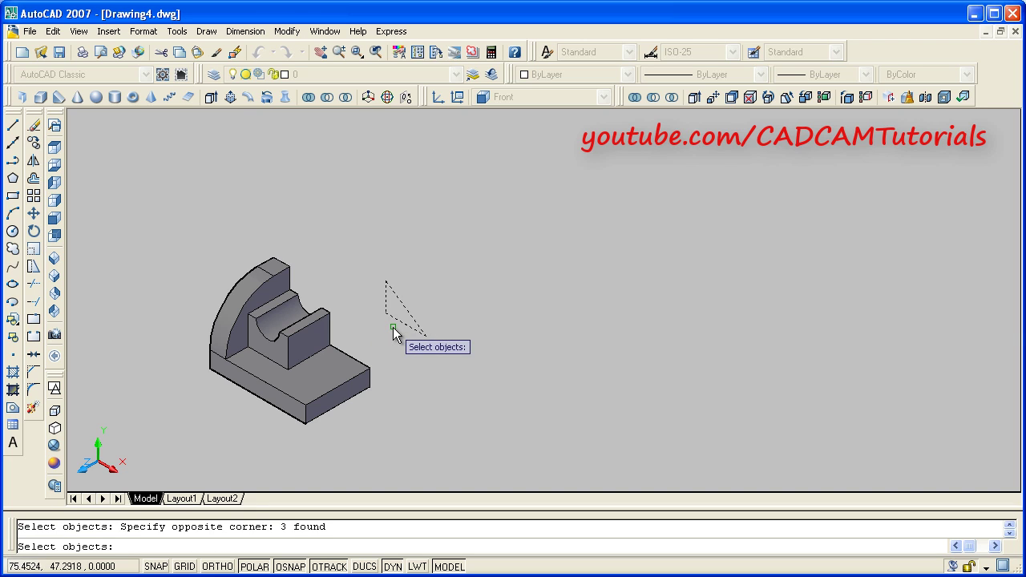
key(Return)
click(386, 312)
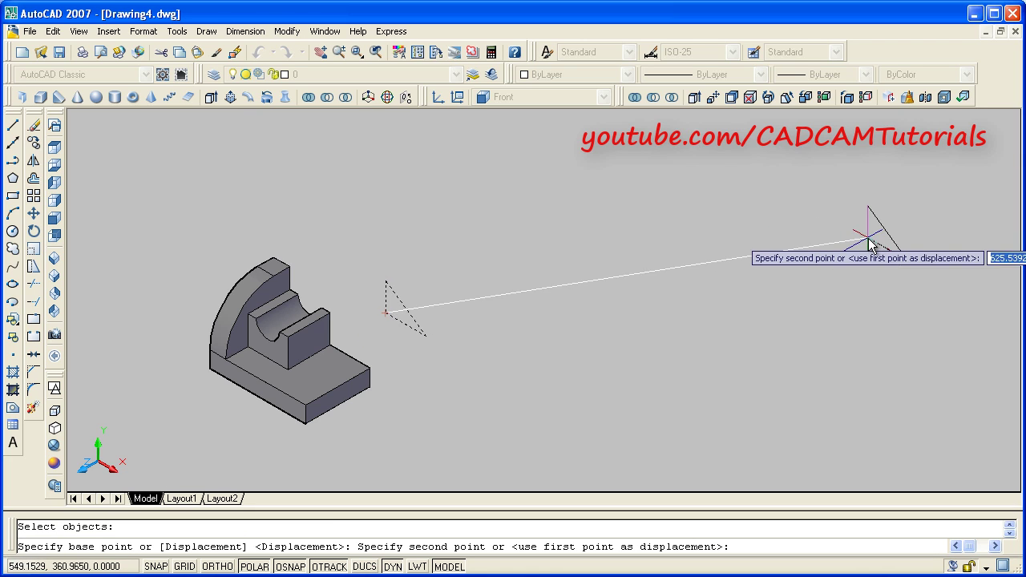
click(868, 237)
Press-pull the closed triangle 12 mm to form the solid wedge-shaped rib.
scroll(946, 207, up, 9)
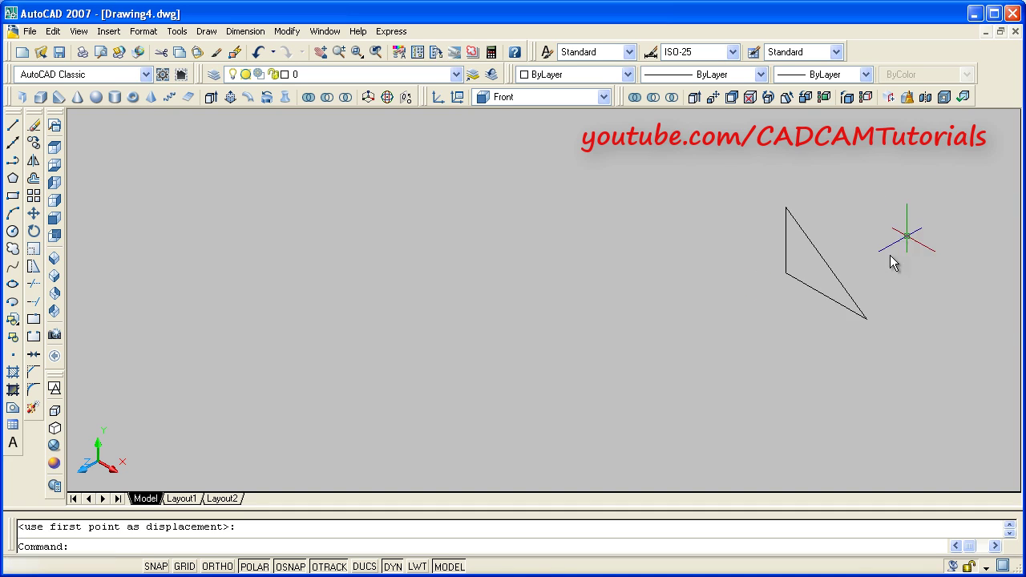
middle_drag(868, 259, 625, 292)
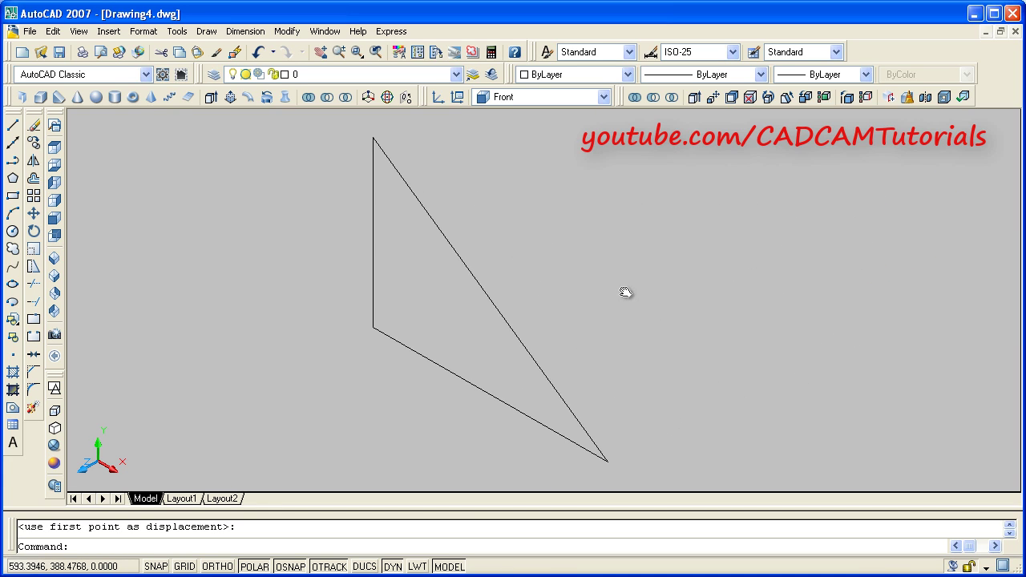
click(230, 98)
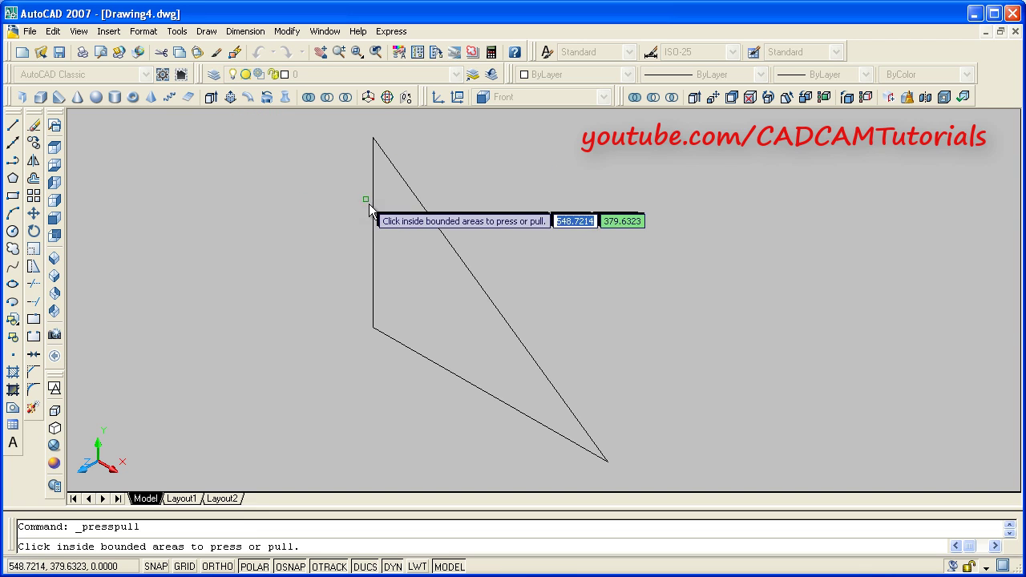
click(405, 311)
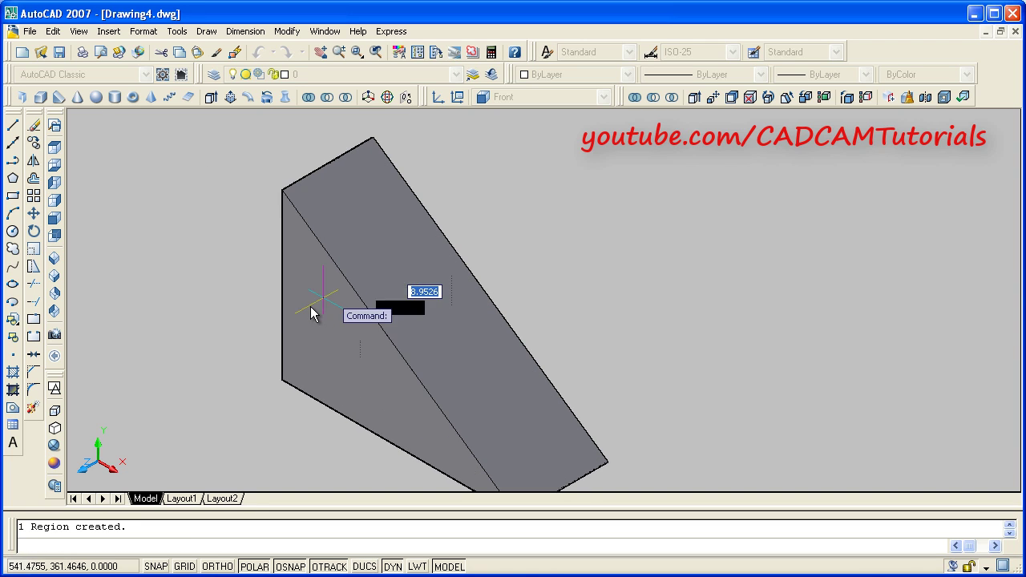
text(12)
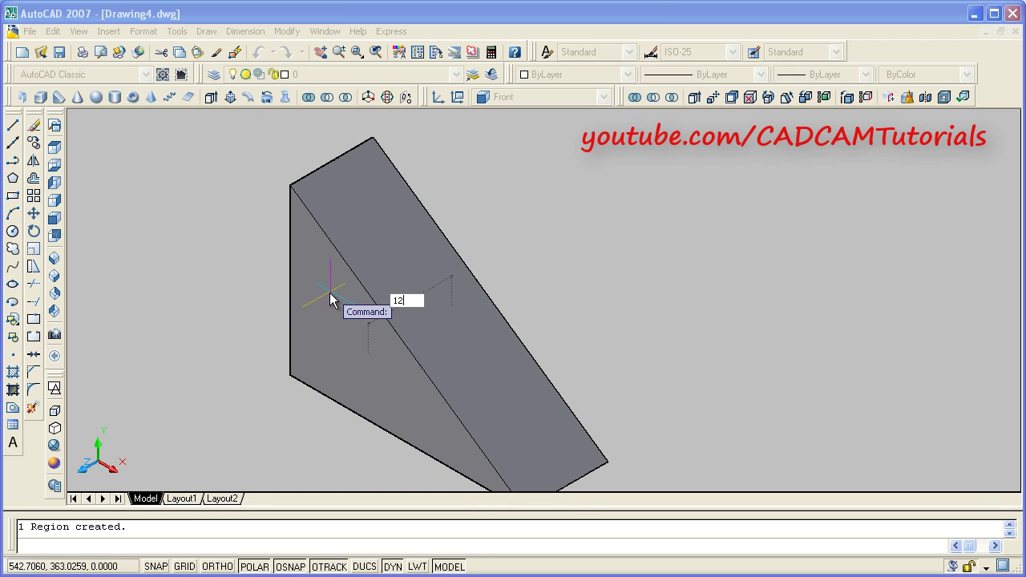
key(Return)
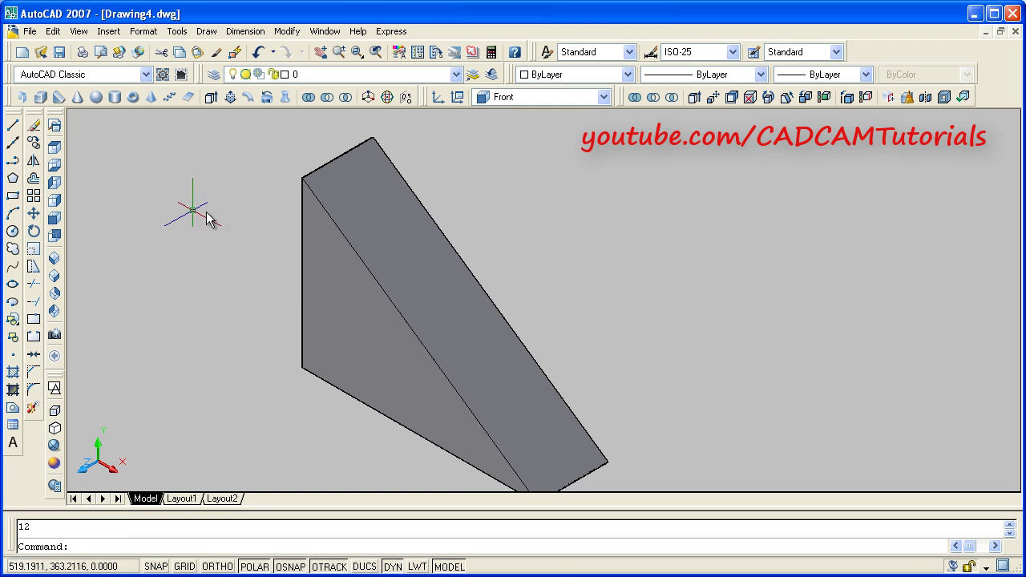
Move the wedge onto the base, from the rear endpoint of its sloping tip to the base's matching top corner beside the block.
scroll(207, 220, down, 4)
middle_drag(241, 252, 451, 279)
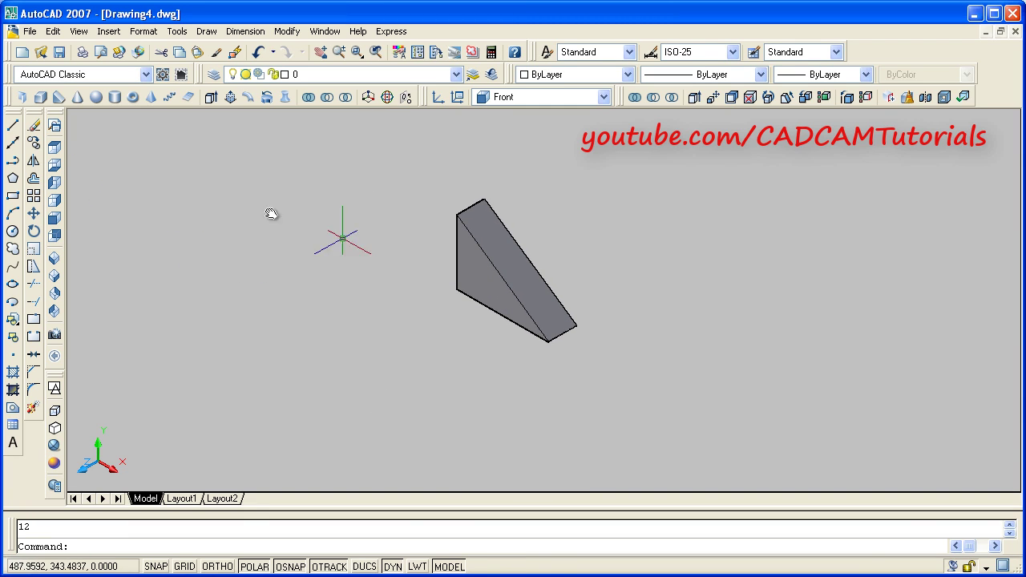
click(33, 214)
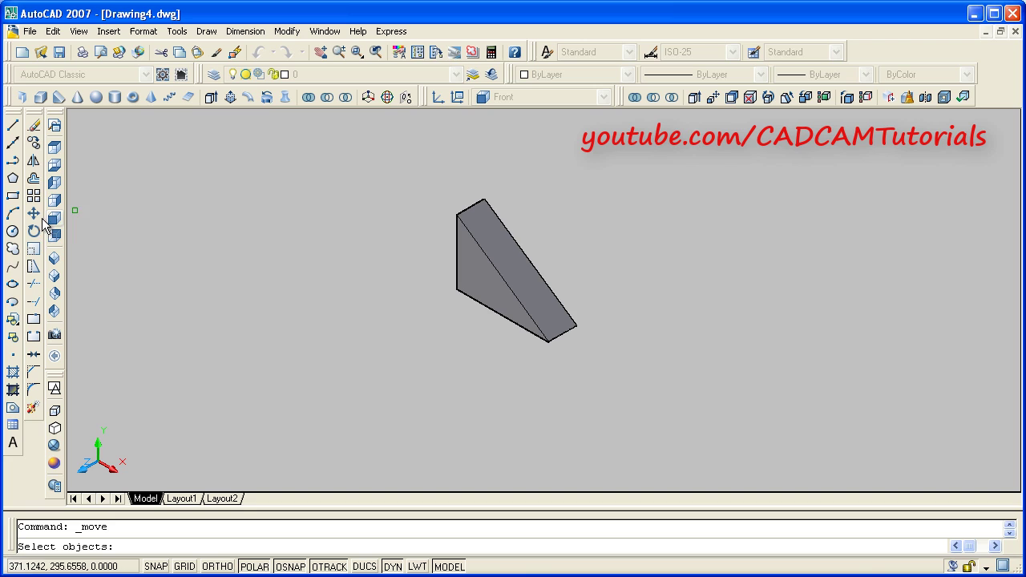
click(490, 306)
key(Return)
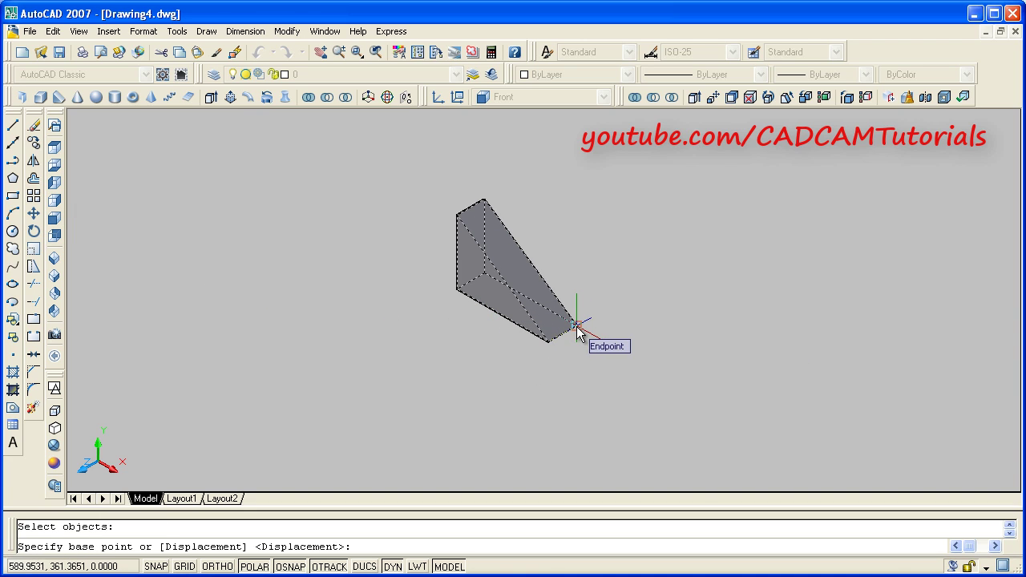
click(580, 336)
middle_drag(313, 329, 643, 291)
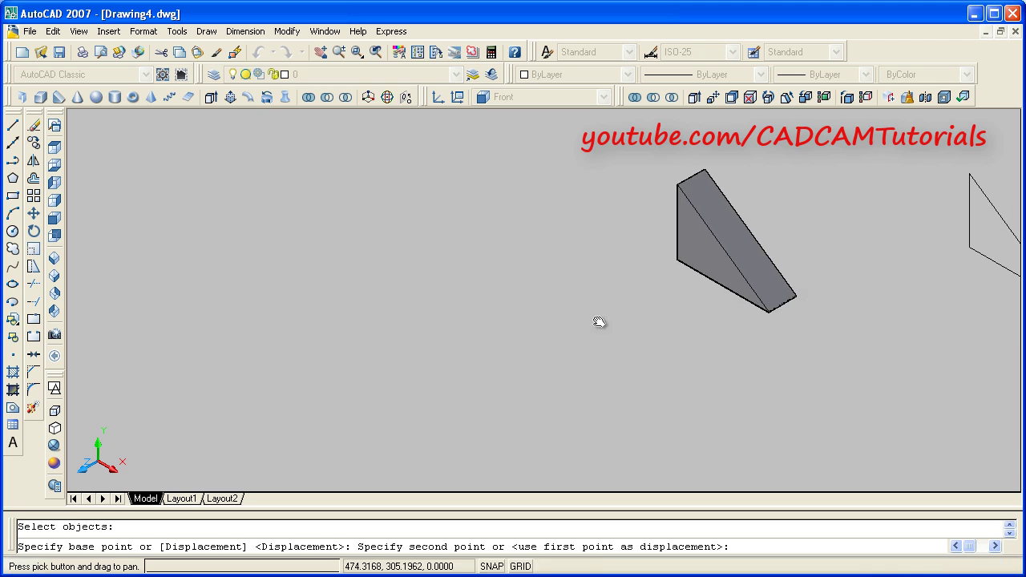
scroll(327, 308, down, 2)
middle_drag(327, 309, 388, 319)
scroll(440, 339, up, 8)
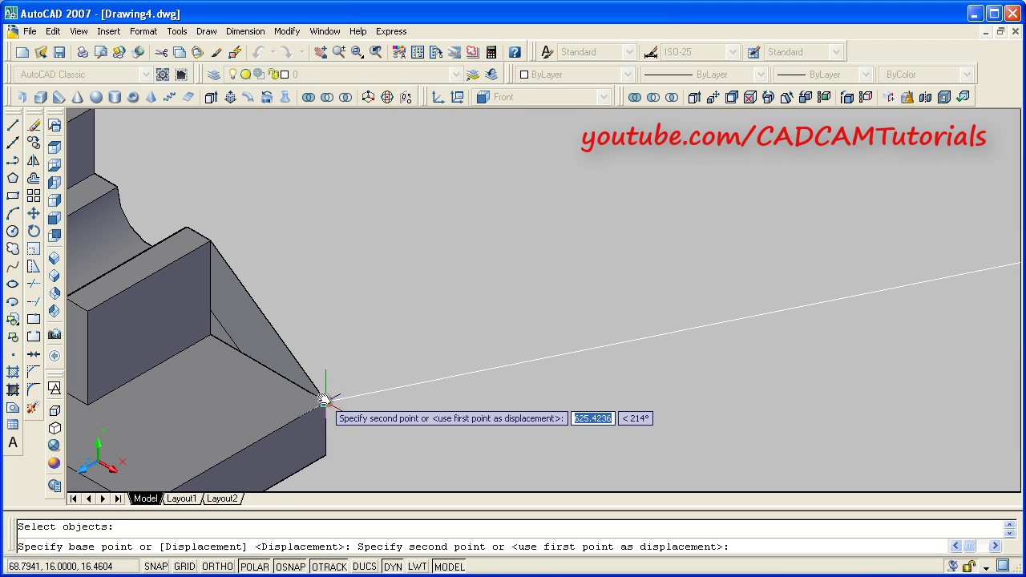
click(325, 398)
scroll(432, 267, down, 4)
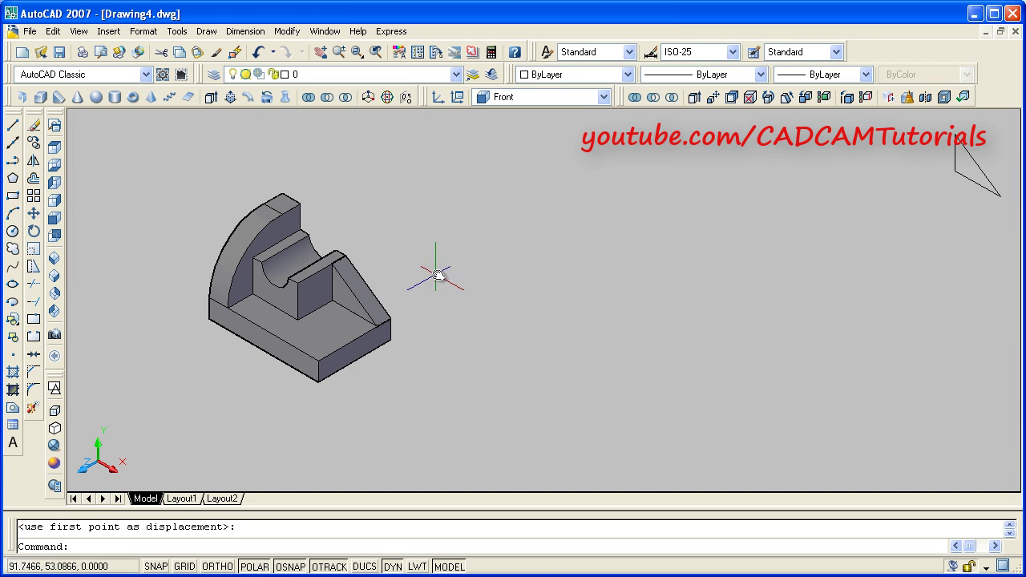
middle_drag(665, 275, 564, 307)
key(Return)
key(Escape)
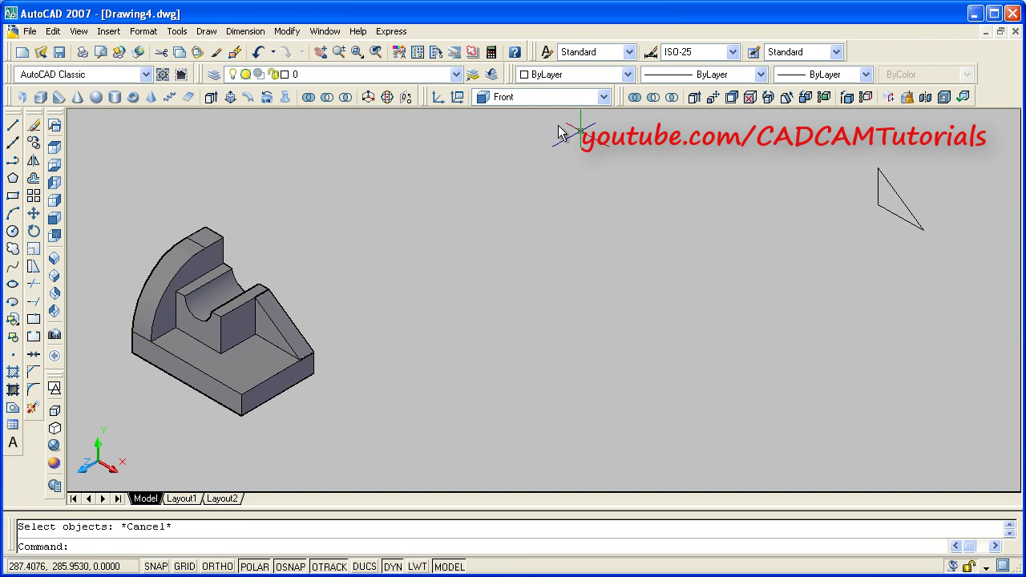
Erase the three leftover triangle lines away from the model and zoom to the drawing extents.
click(35, 127)
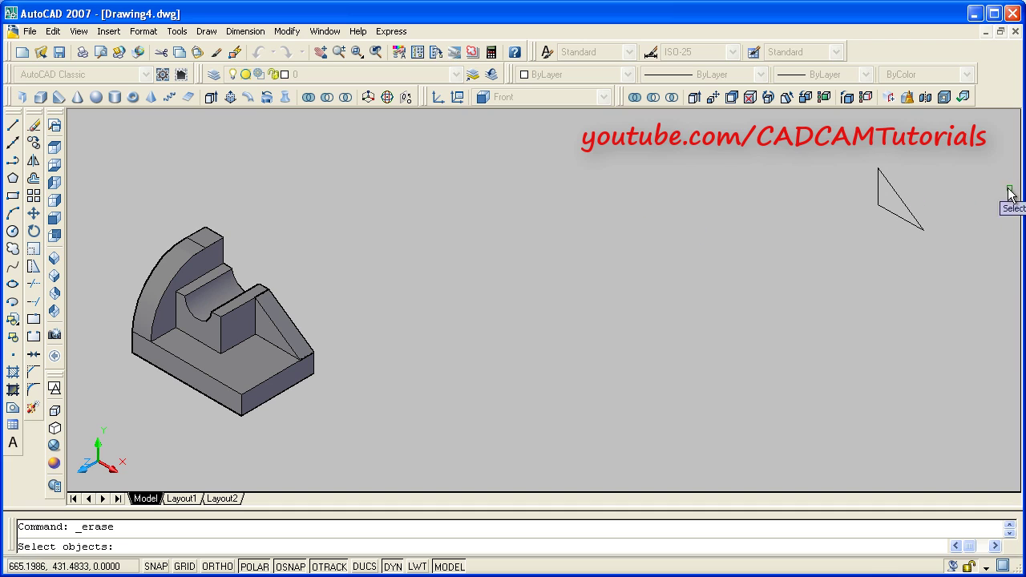
click(921, 171)
click(854, 255)
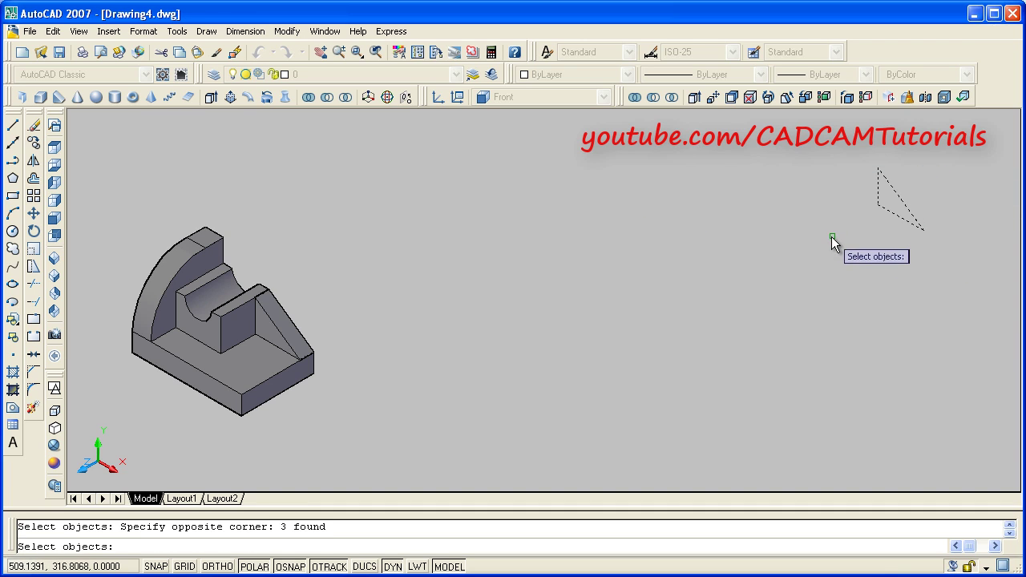
key(Return)
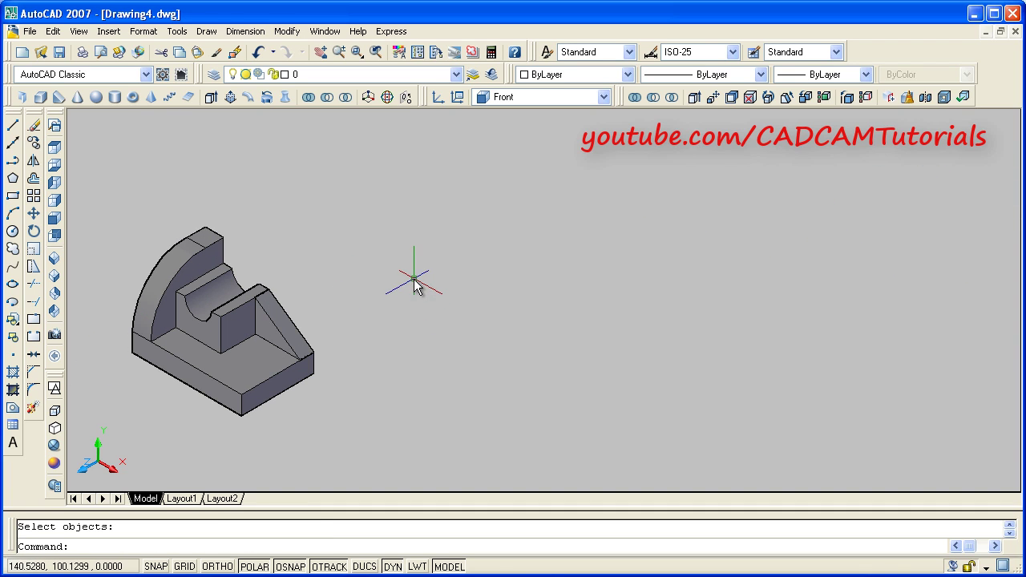
middle_click(413, 271)
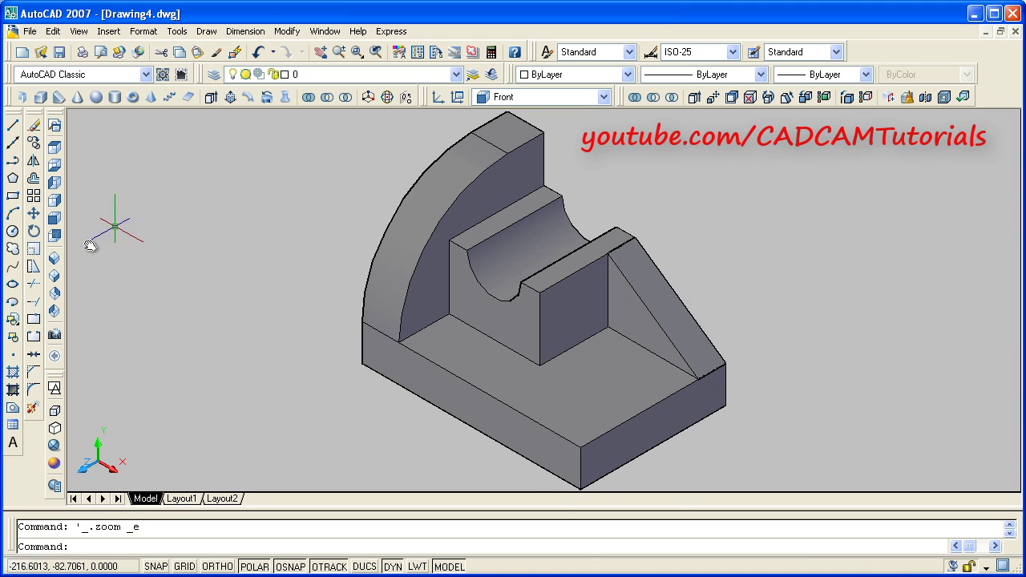
Check the base slot's dimensions in the reference drawing and set the UCS to Top in AutoCAD.
key(alt+Tab)
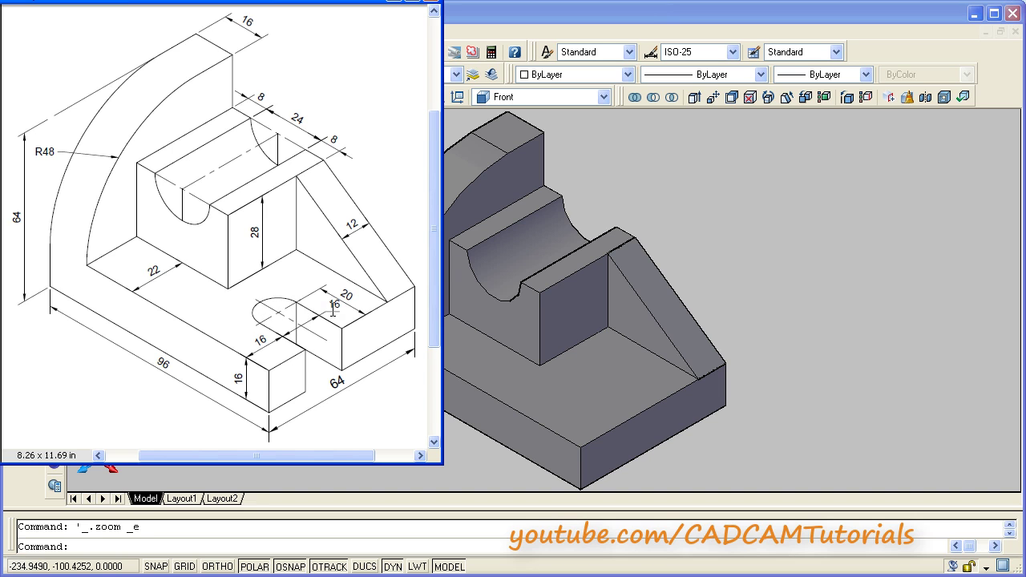
click(816, 286)
scroll(577, 336, up, 6)
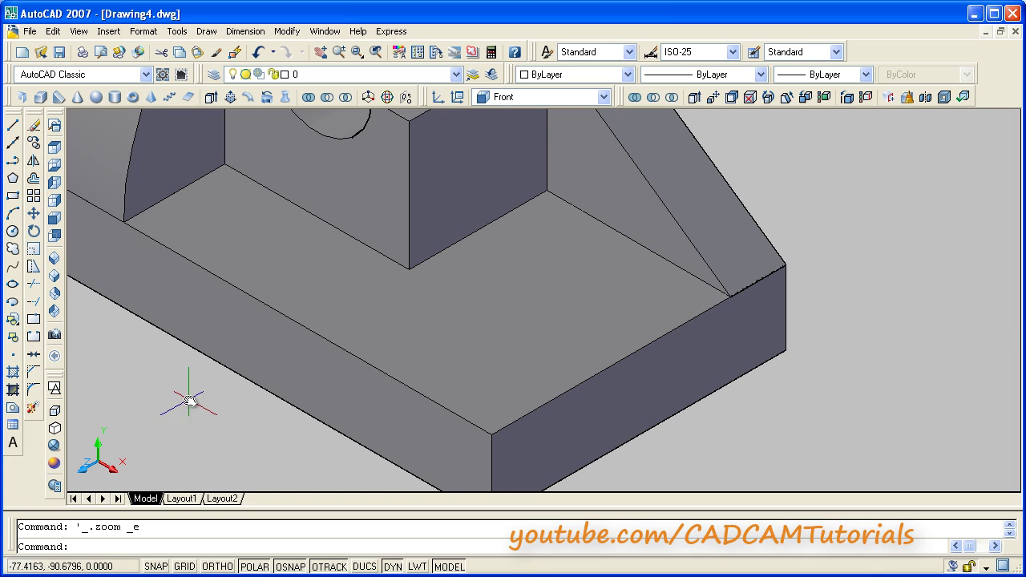
key(alt+Tab)
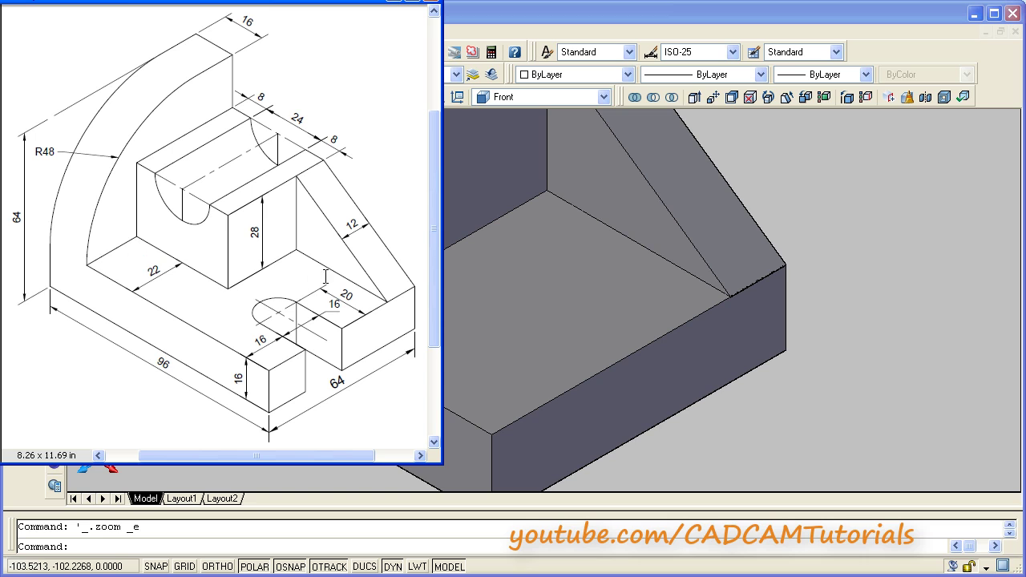
click(838, 233)
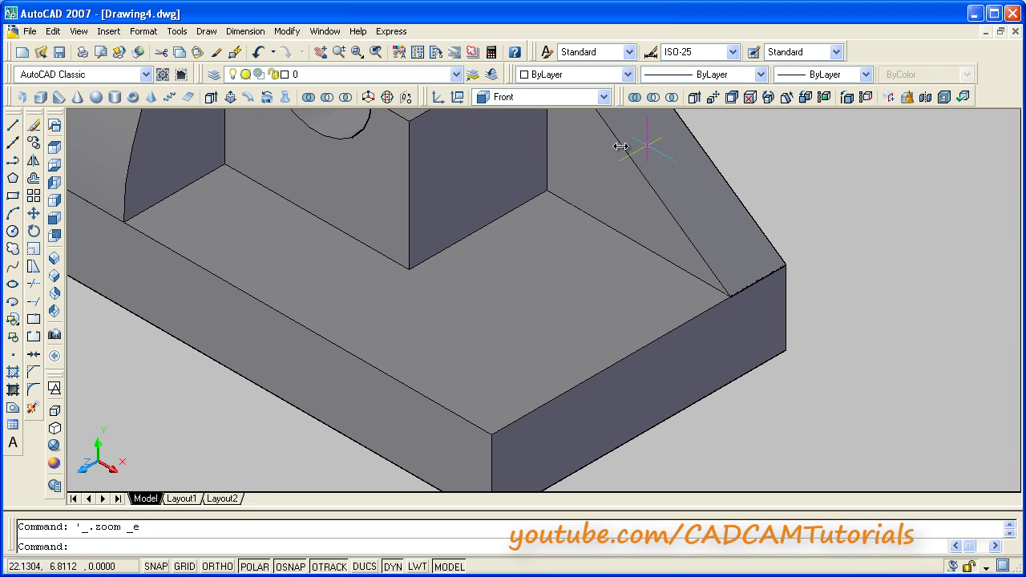
click(604, 97)
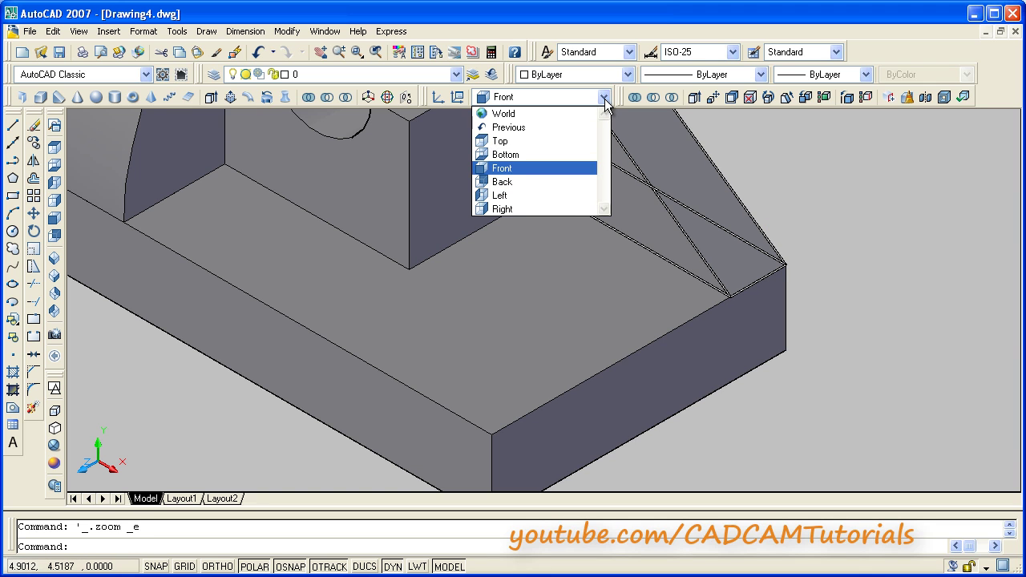
click(522, 141)
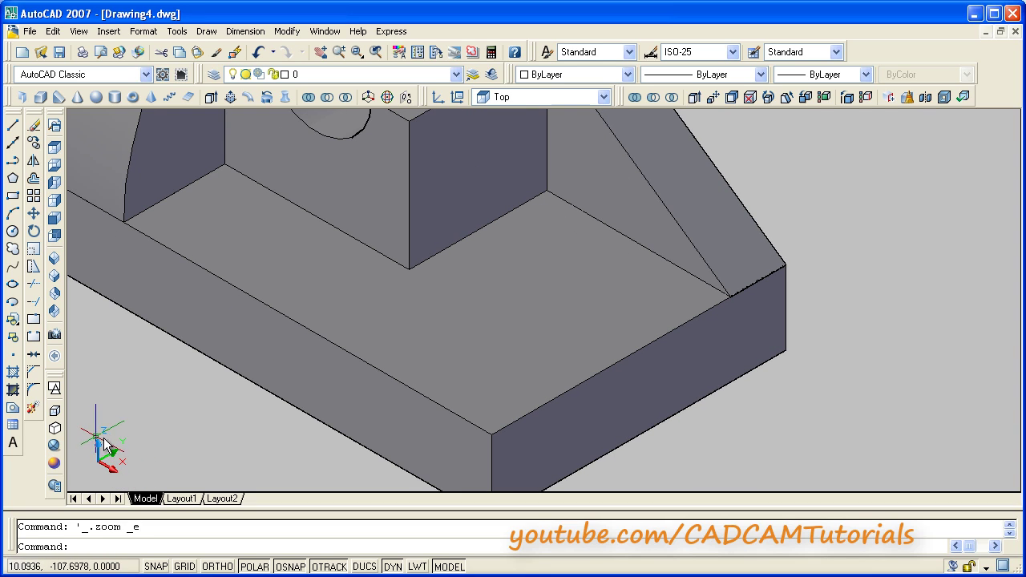
Copy the base's long near top edge 16 mm across the top face toward the rib.
scroll(515, 332, up, 6)
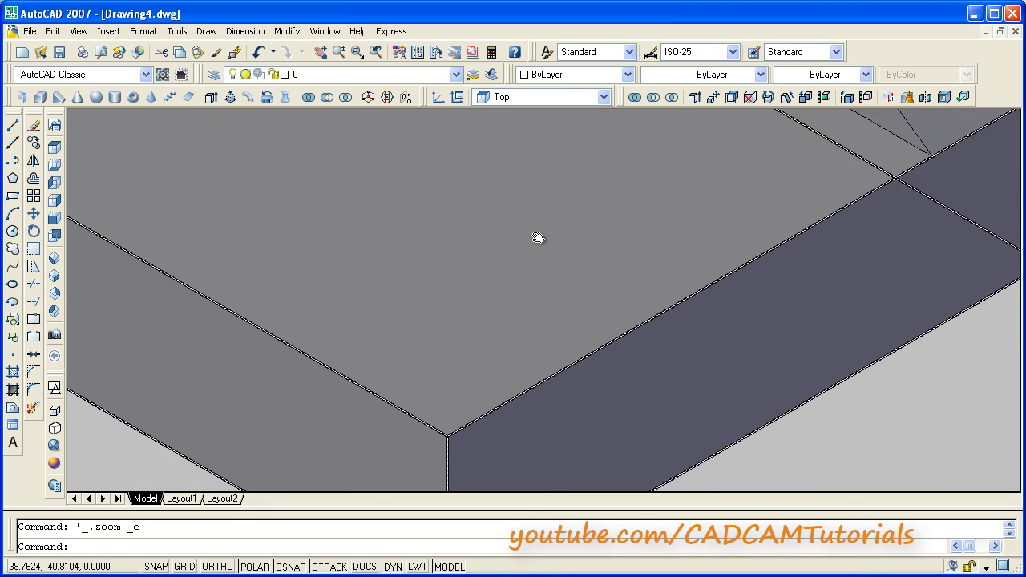
scroll(530, 251, down, 4)
middle_drag(525, 263, 460, 318)
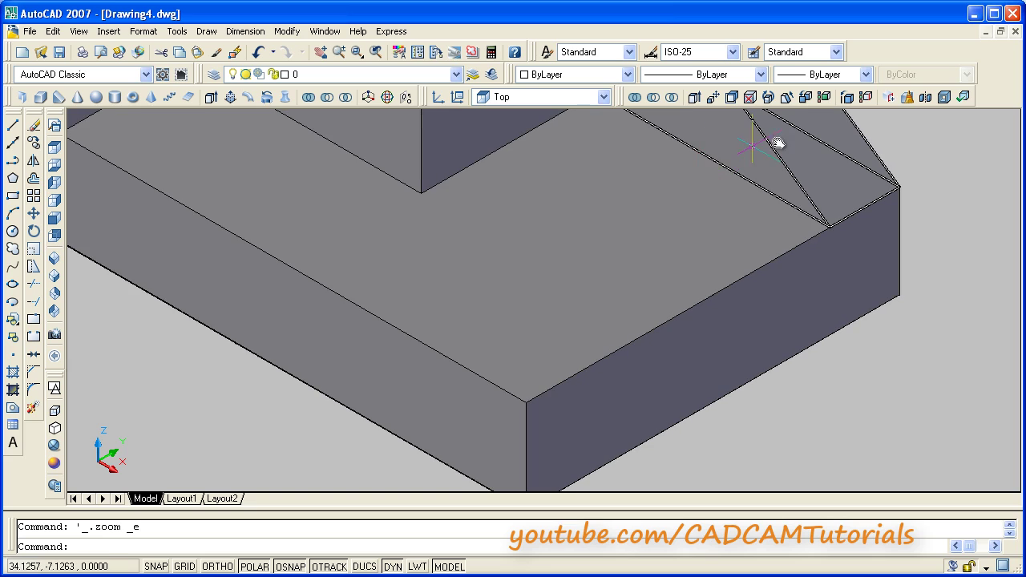
click(846, 98)
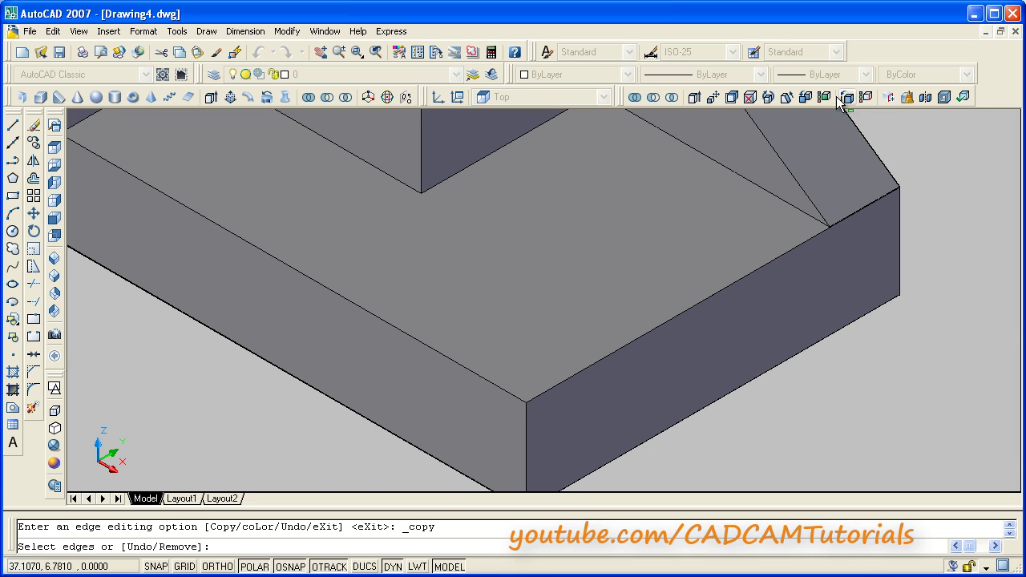
click(429, 351)
key(Return)
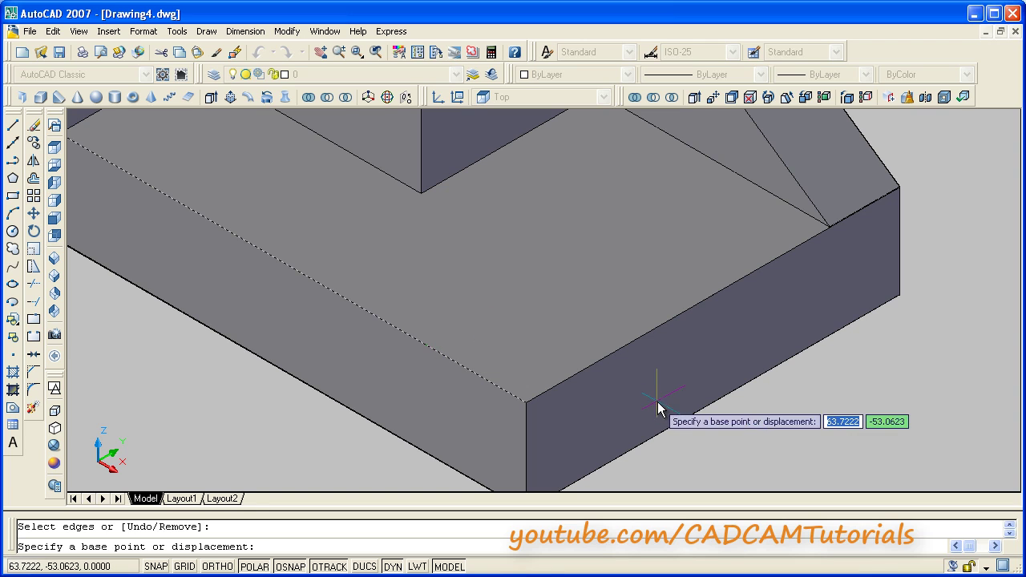
middle_drag(648, 396, 566, 360)
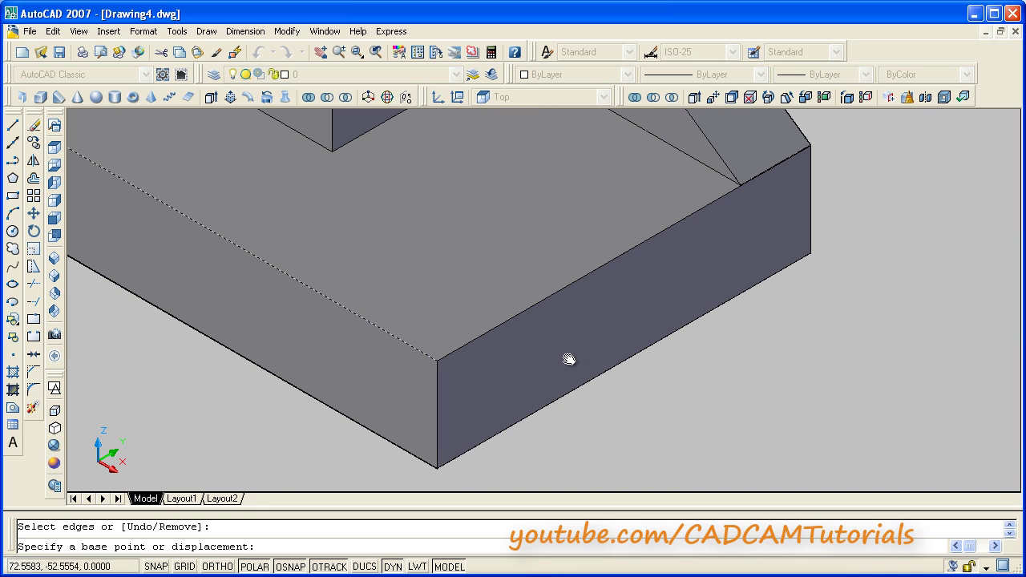
click(593, 453)
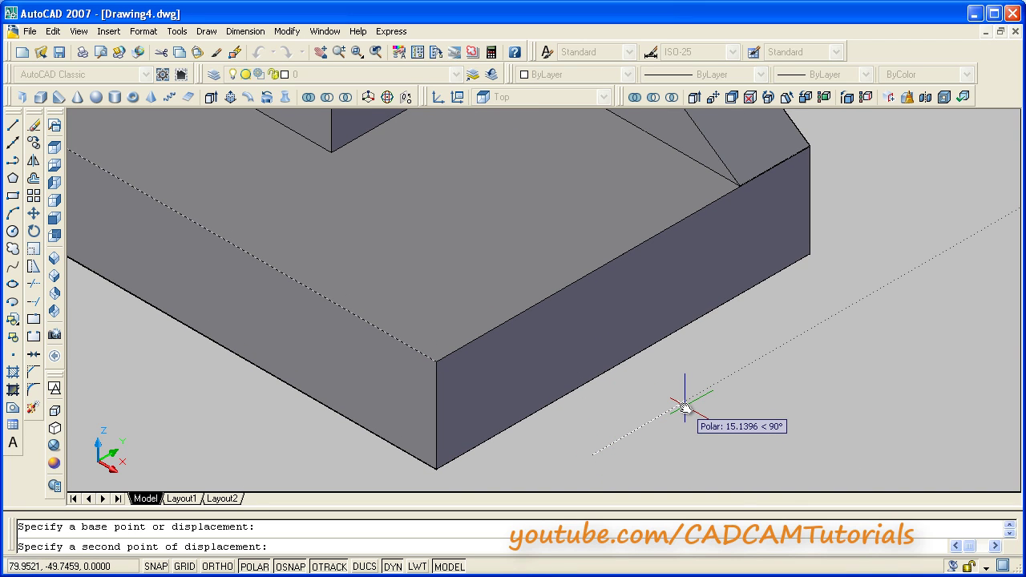
text(16)
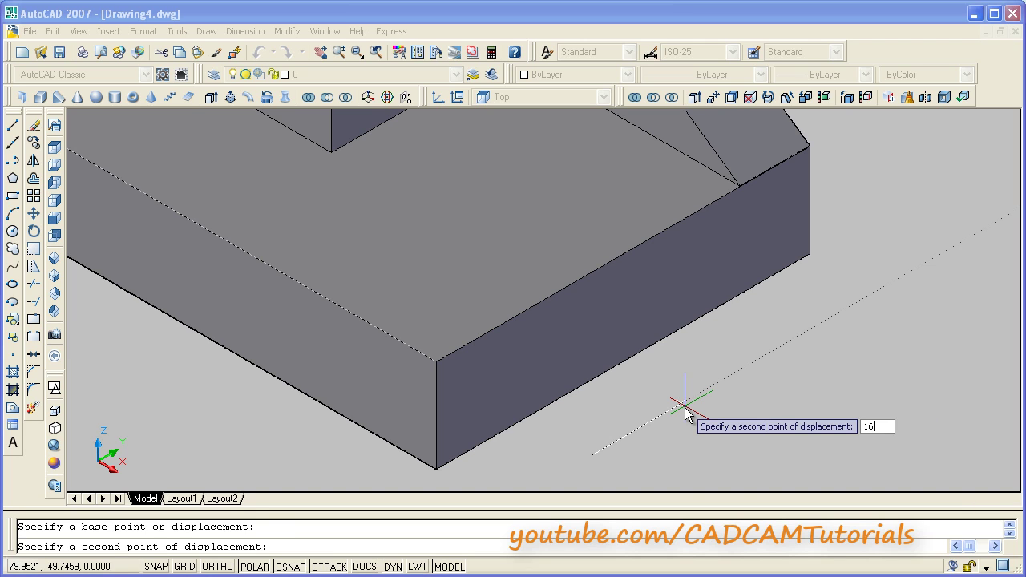
key(Return)
Copy the same long top edge again, 32 mm across the top face with Ortho on.
click(725, 446)
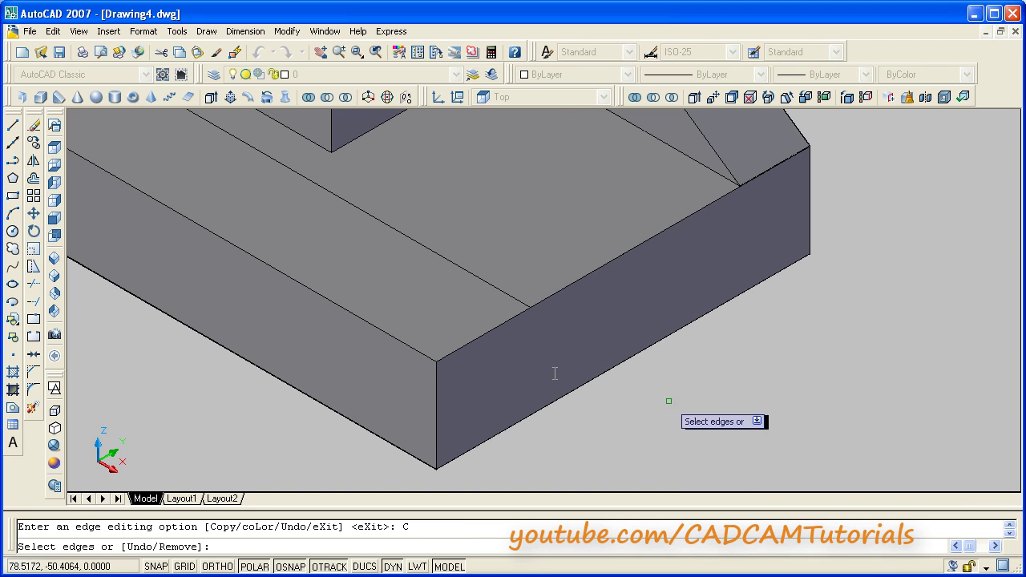
click(383, 337)
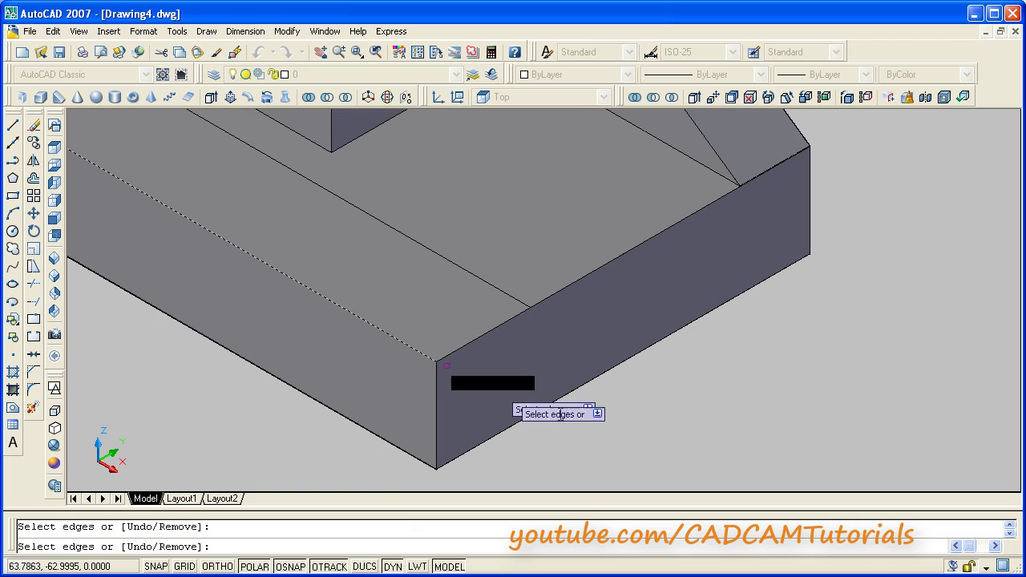
key(Return)
click(609, 453)
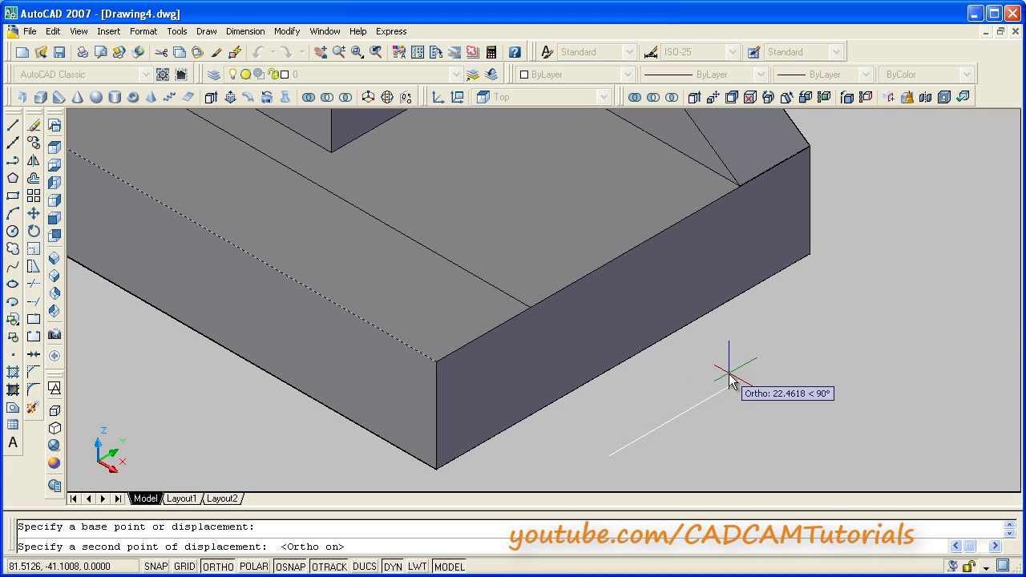
text(3)
key(Return)
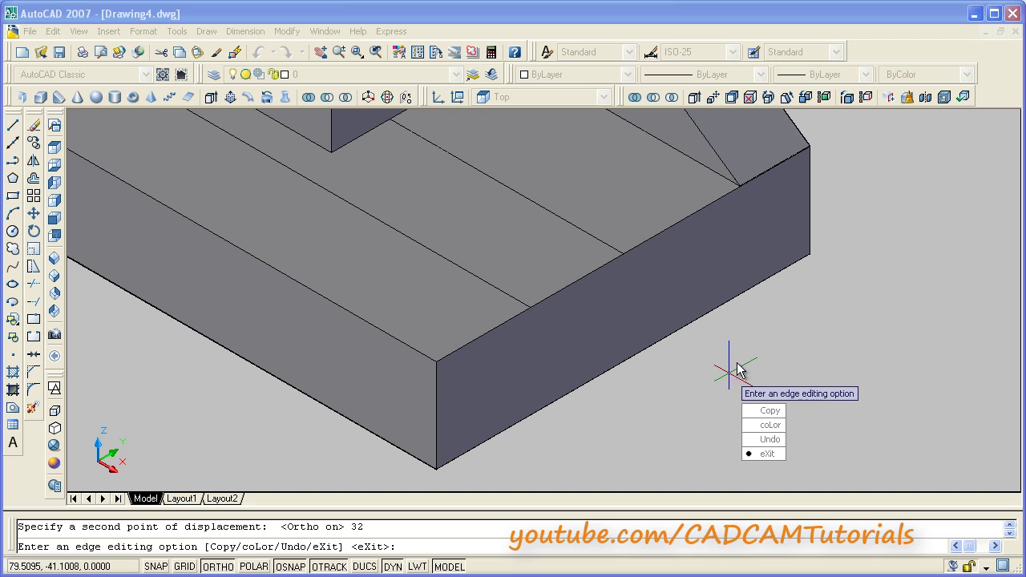
Copy the short top edge at the base's rib end 20 mm inward across the top face.
click(763, 412)
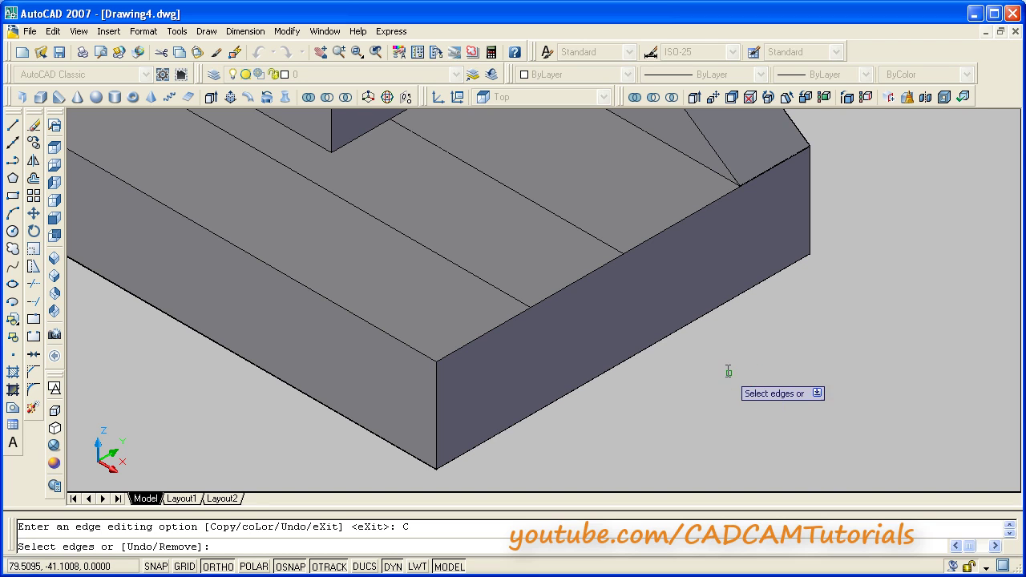
click(578, 286)
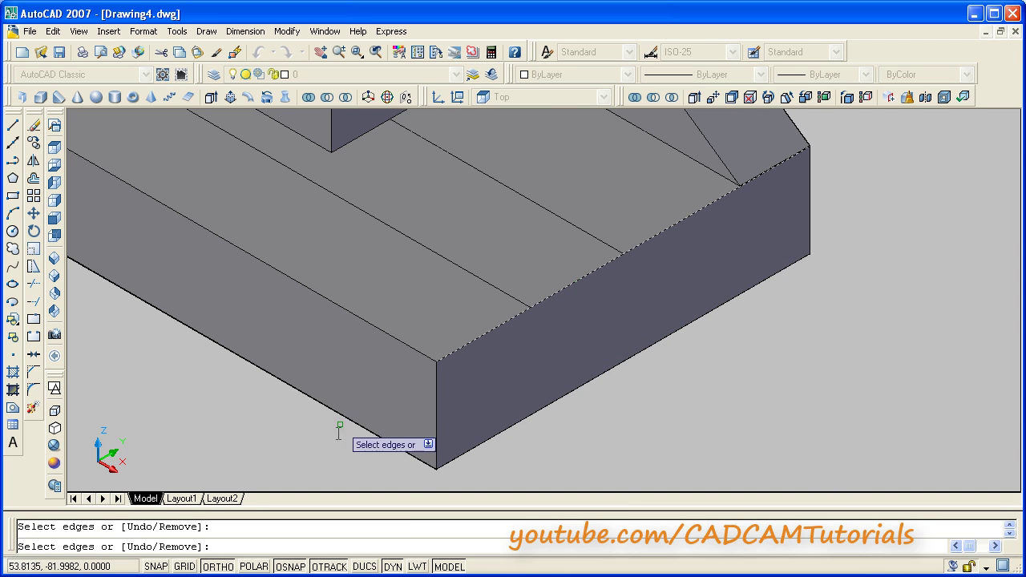
key(Return)
click(298, 463)
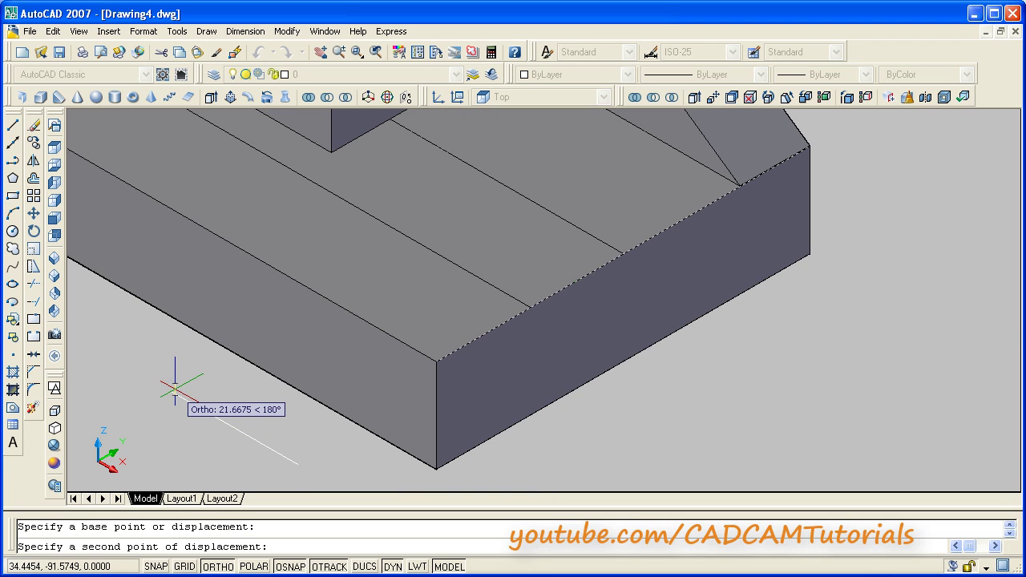
text(20)
key(Return)
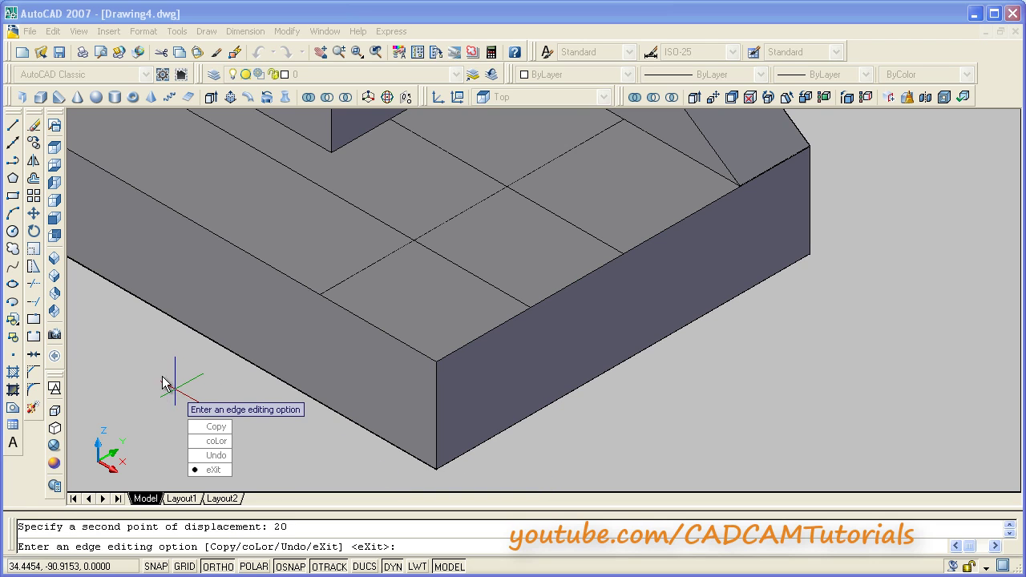
key(Return)
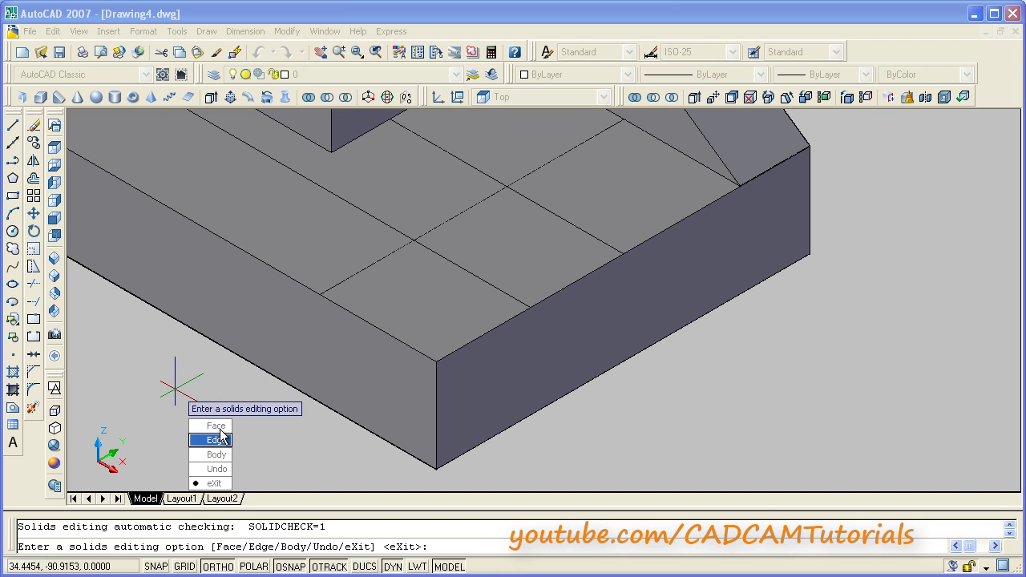
click(212, 483)
Presspull the rectangle bounded by the copied edges and the base's end face down through the base's full thickness.
scroll(442, 235, down, 2)
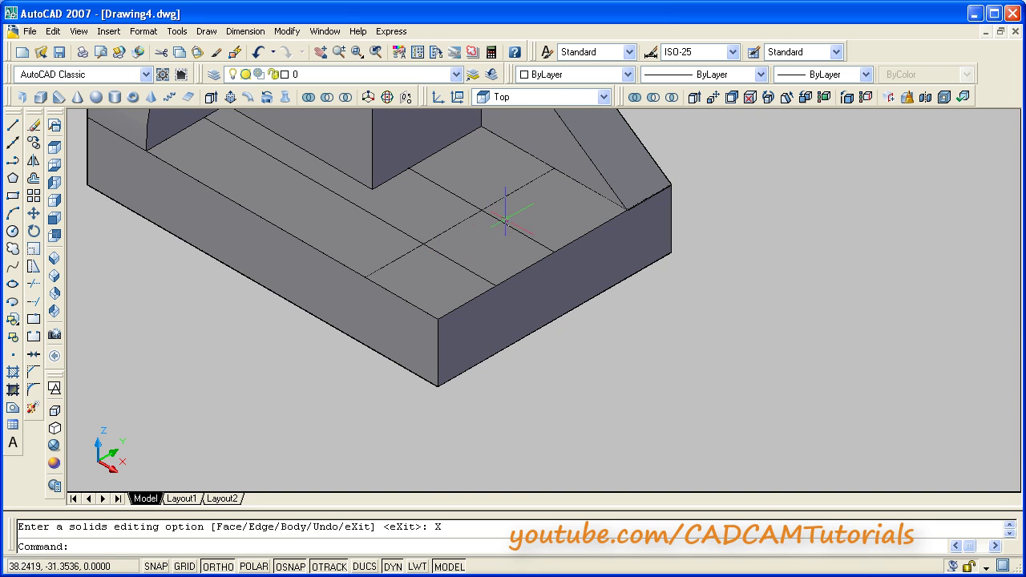
middle_drag(470, 229, 521, 309)
scroll(485, 325, up, 3)
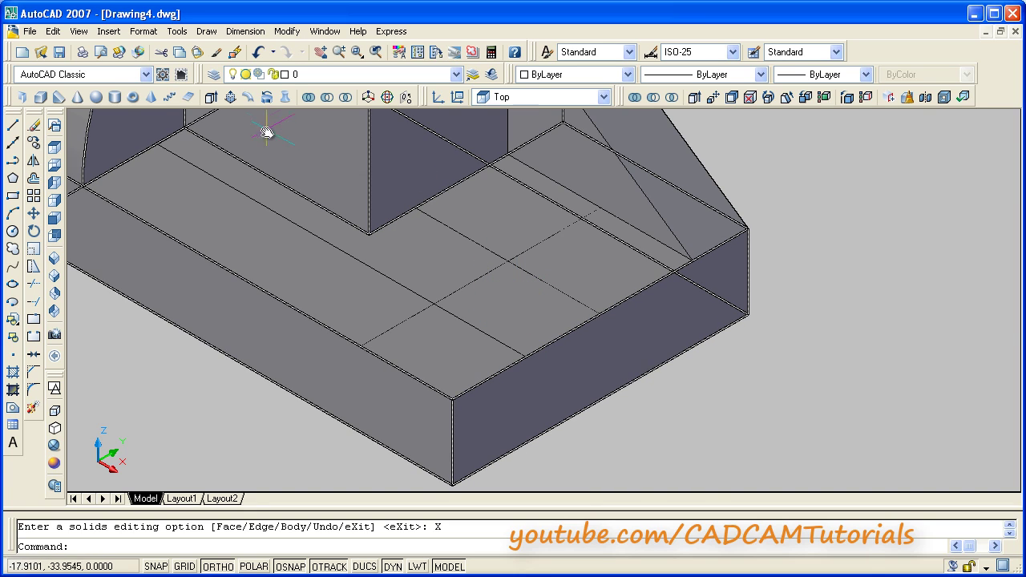
click(230, 97)
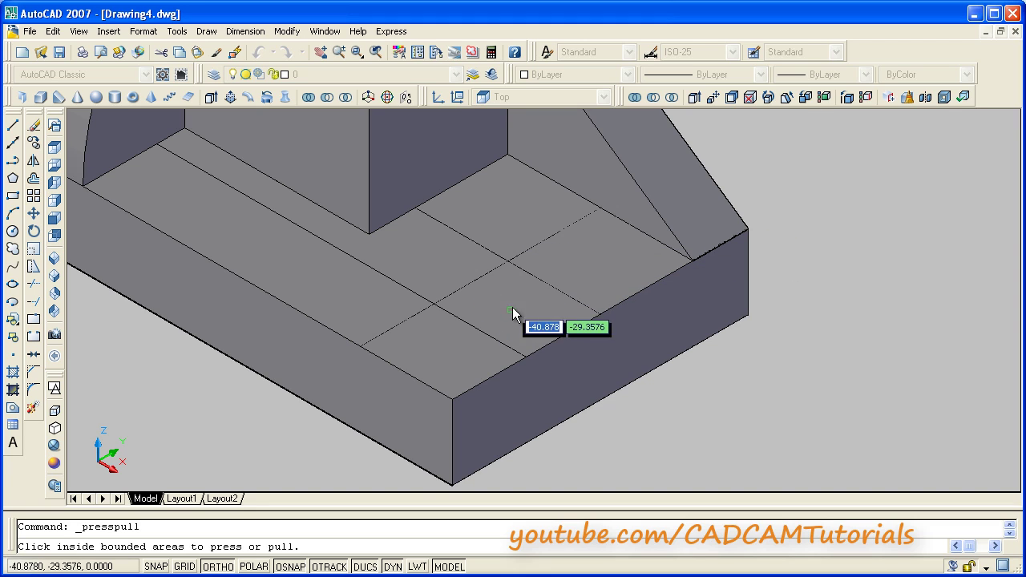
scroll(519, 308, down, 5)
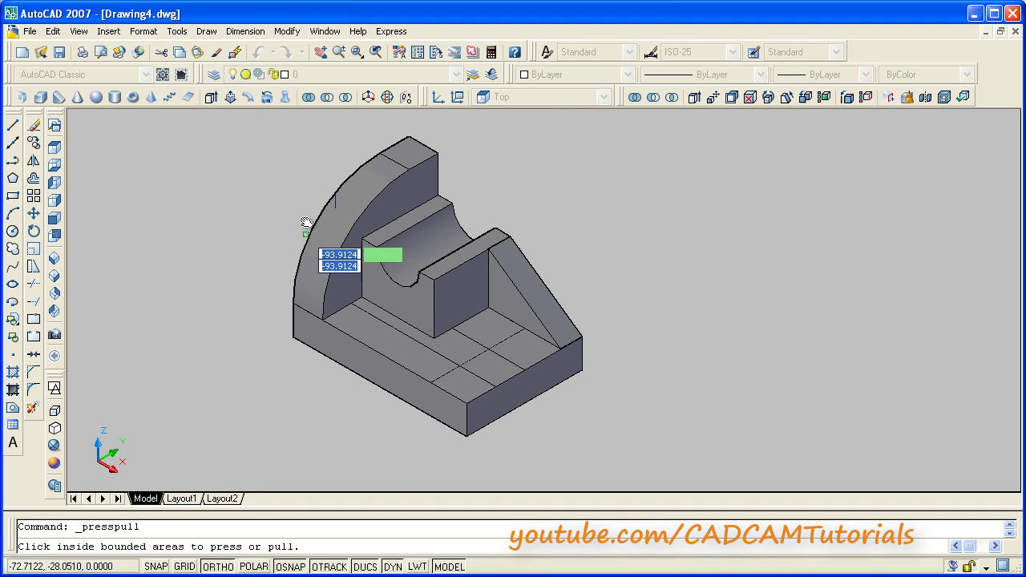
click(485, 370)
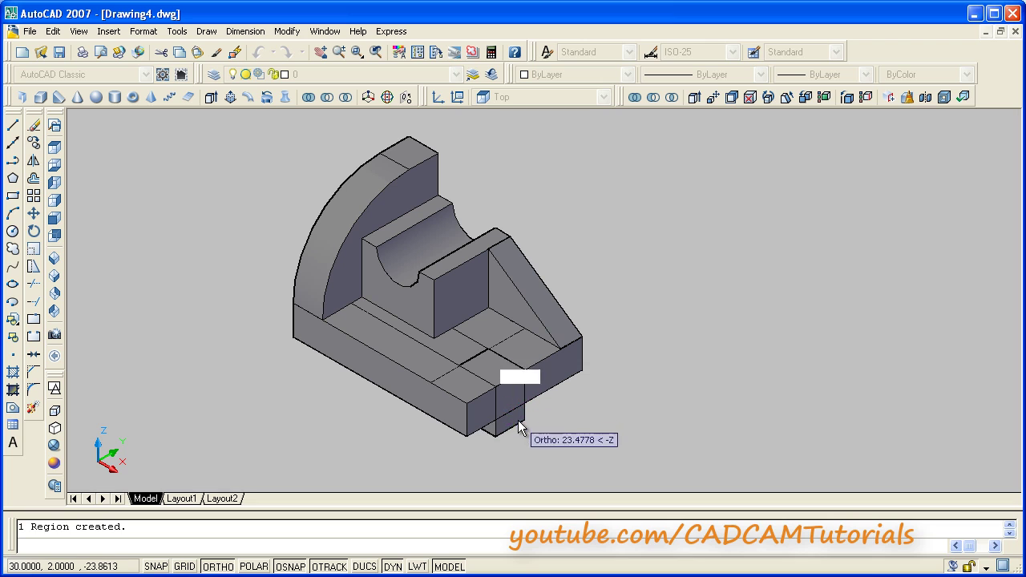
click(519, 450)
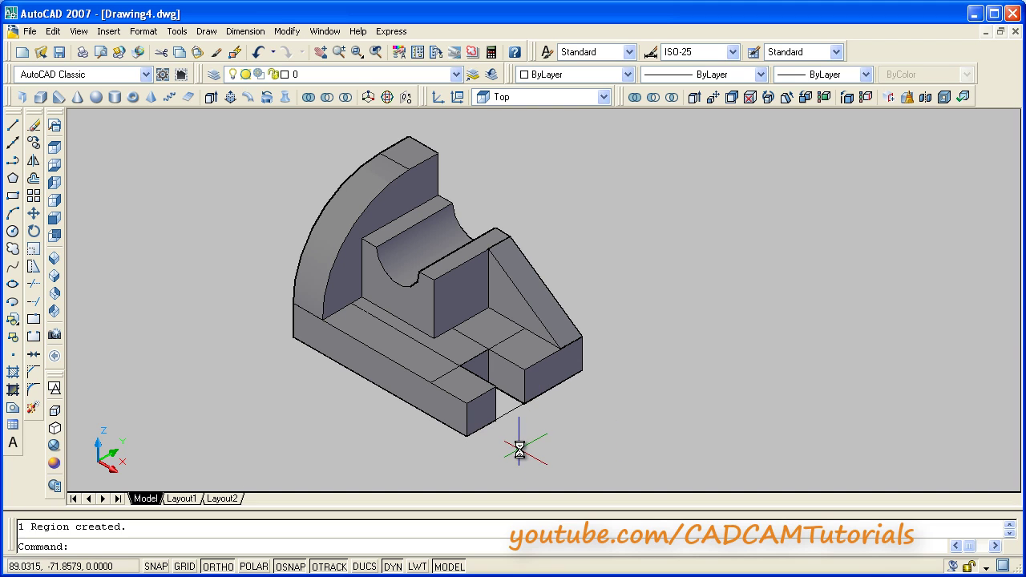
Draw a circle of radius 8 mm centred on the midpoint of the slot's inner top edge.
scroll(504, 360, up, 5)
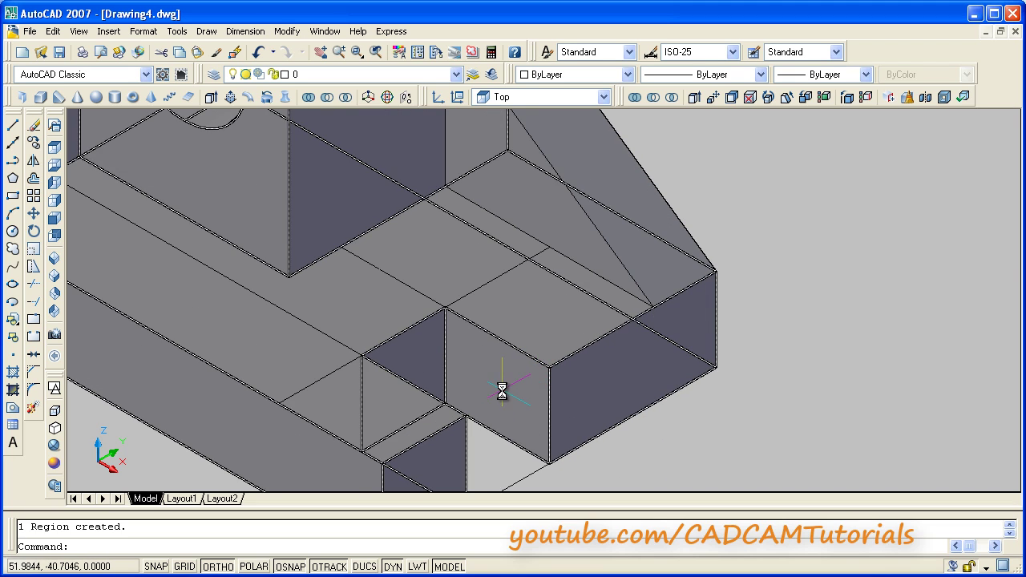
middle_drag(502, 387, 529, 371)
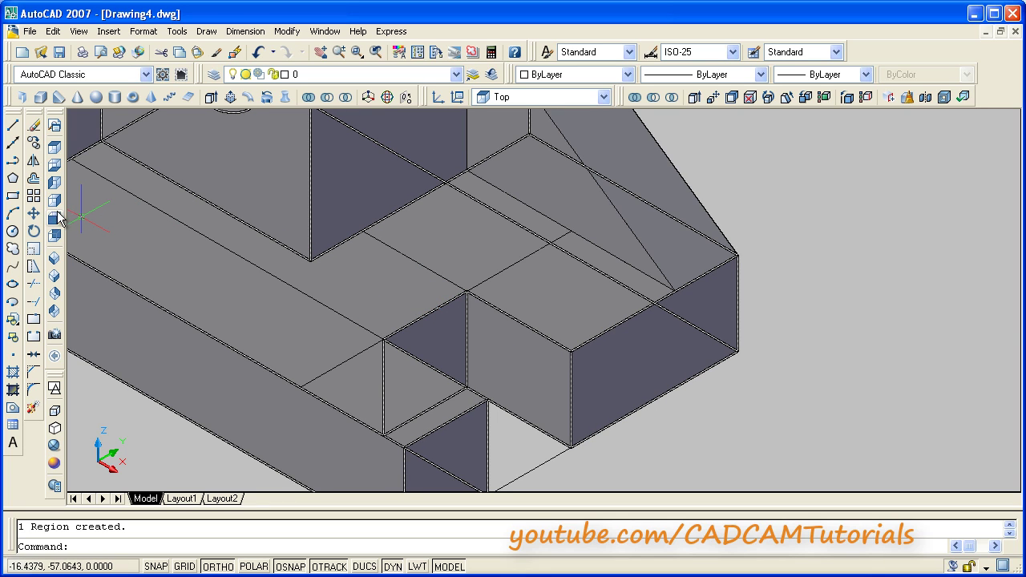
click(12, 231)
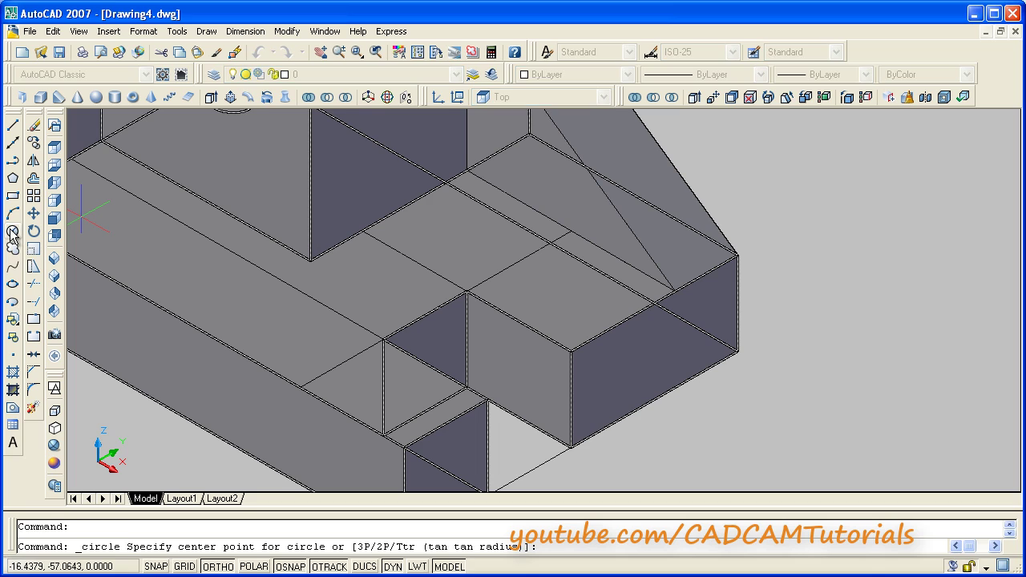
click(425, 315)
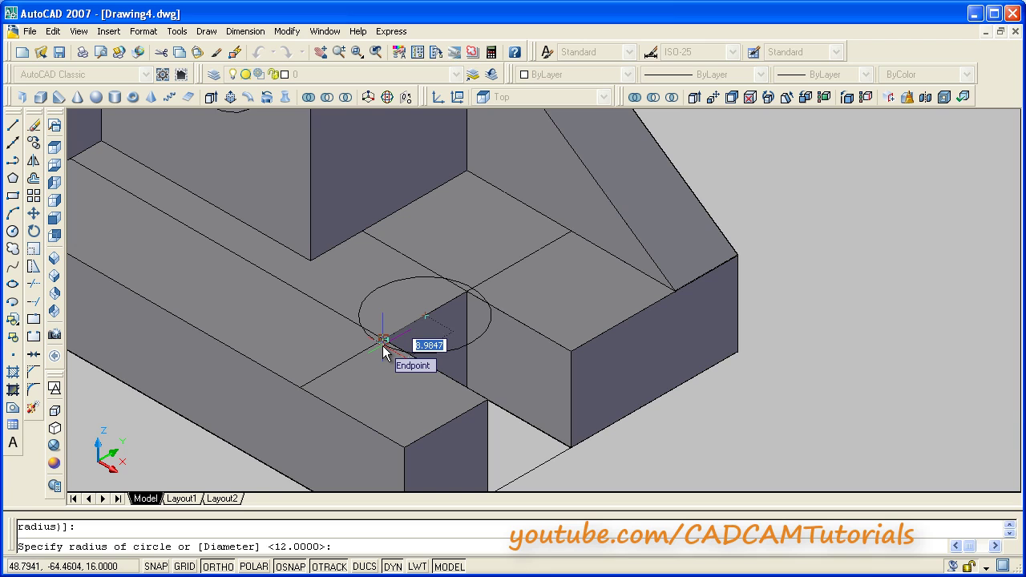
scroll(383, 347, up, 2)
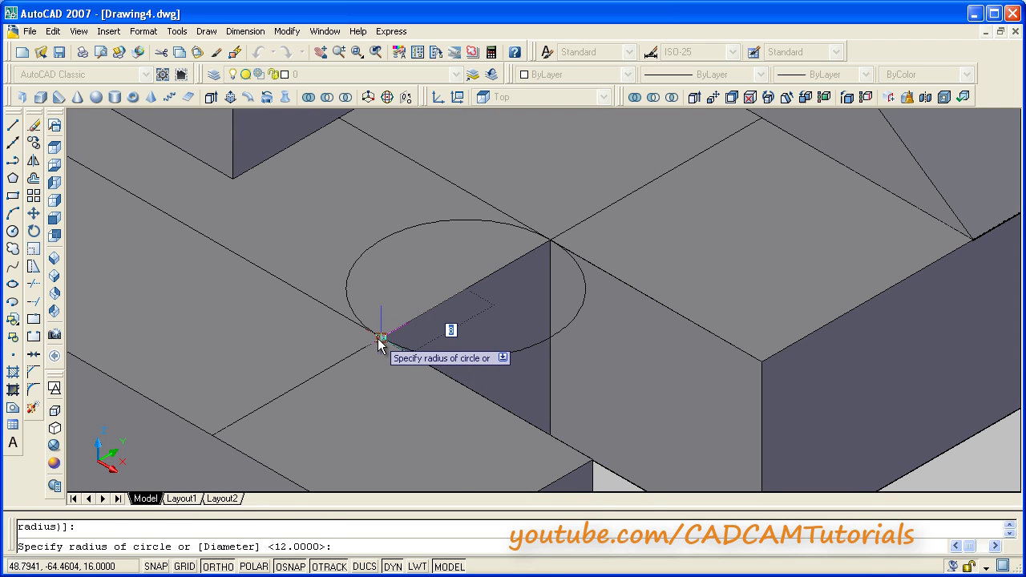
click(380, 339)
scroll(529, 276, down, 2)
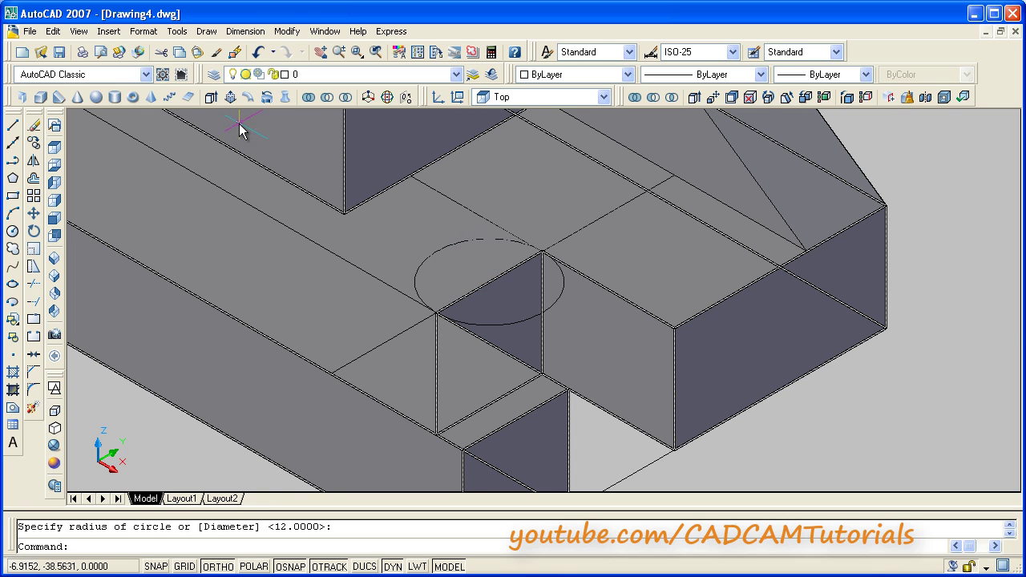
Presspull the half of the circle beyond the slot's inner edge down through the base to round the slot's end.
click(230, 96)
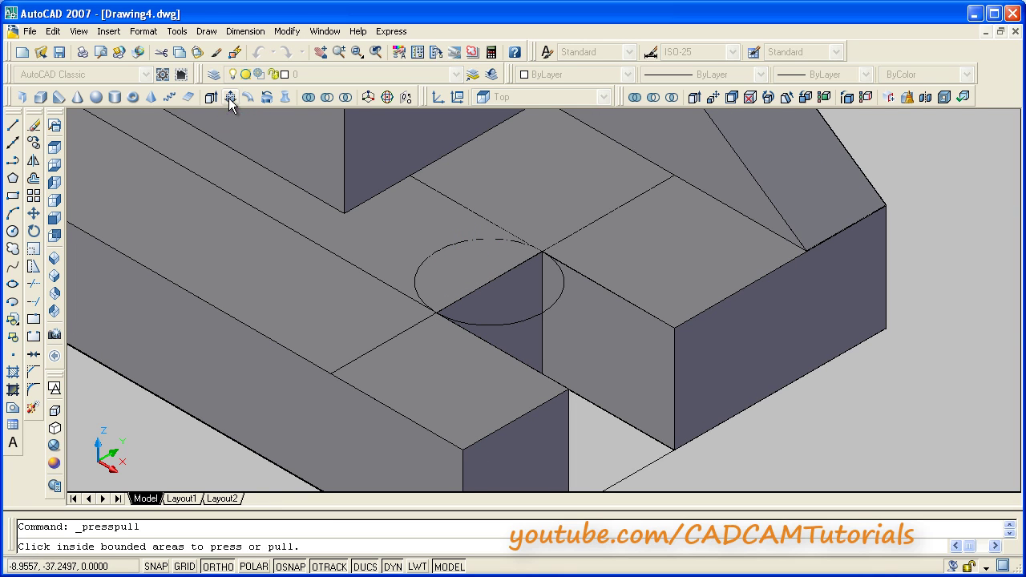
click(449, 279)
scroll(457, 268, down, 5)
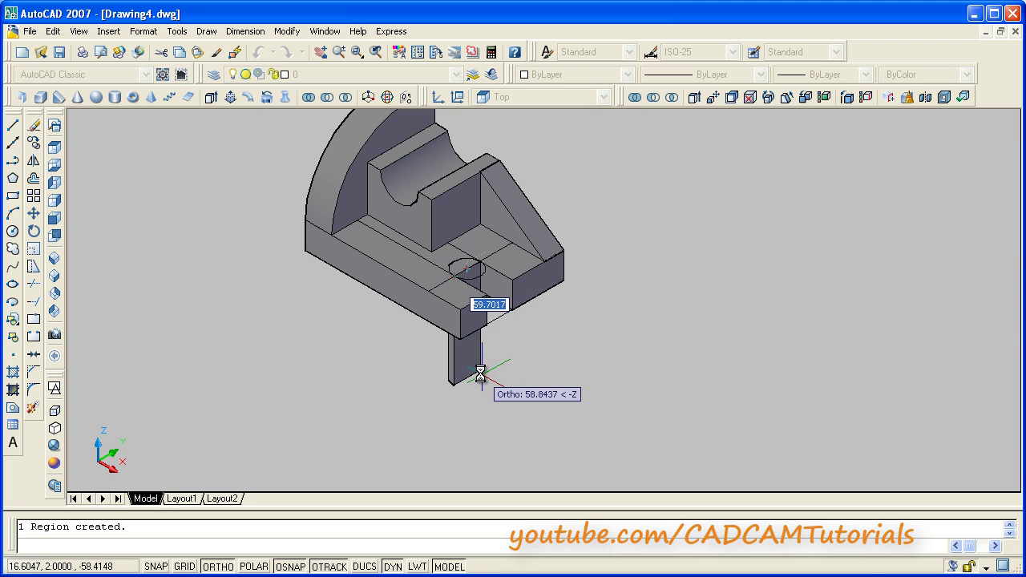
click(535, 344)
scroll(485, 241, up, 4)
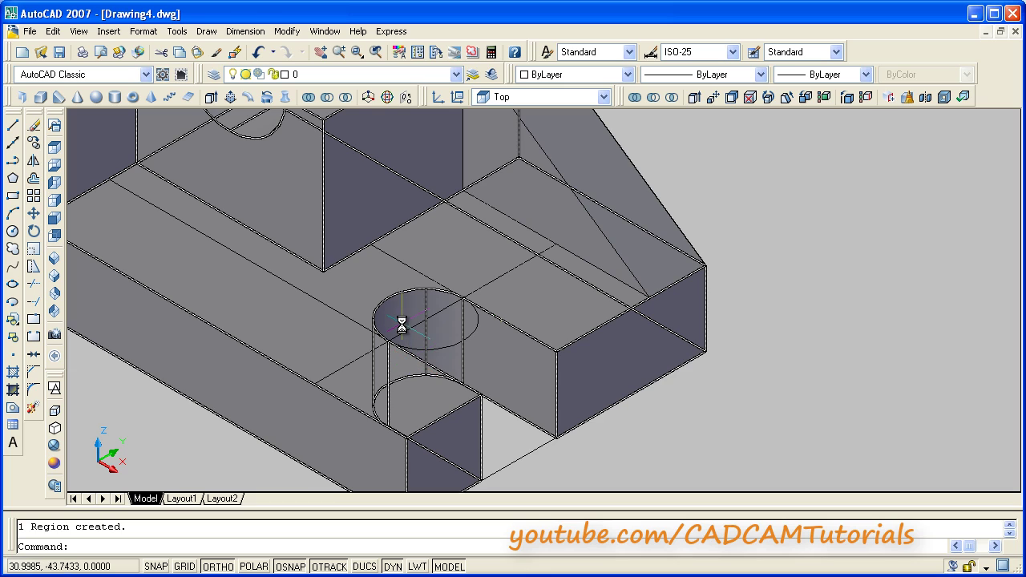
Erase the construction circle, the three copied edge lines and the leftover line across the slot's open end.
click(34, 128)
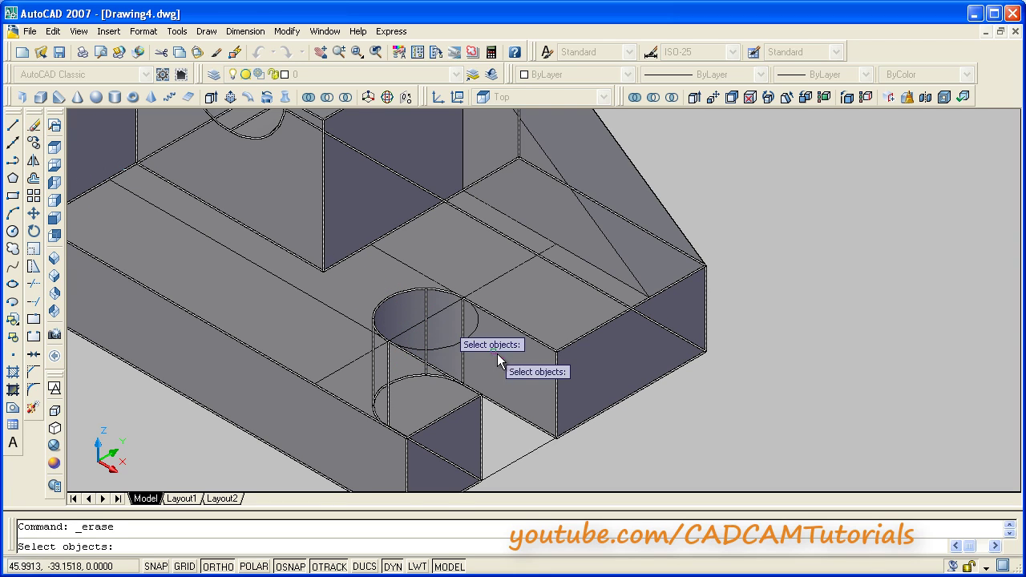
click(453, 344)
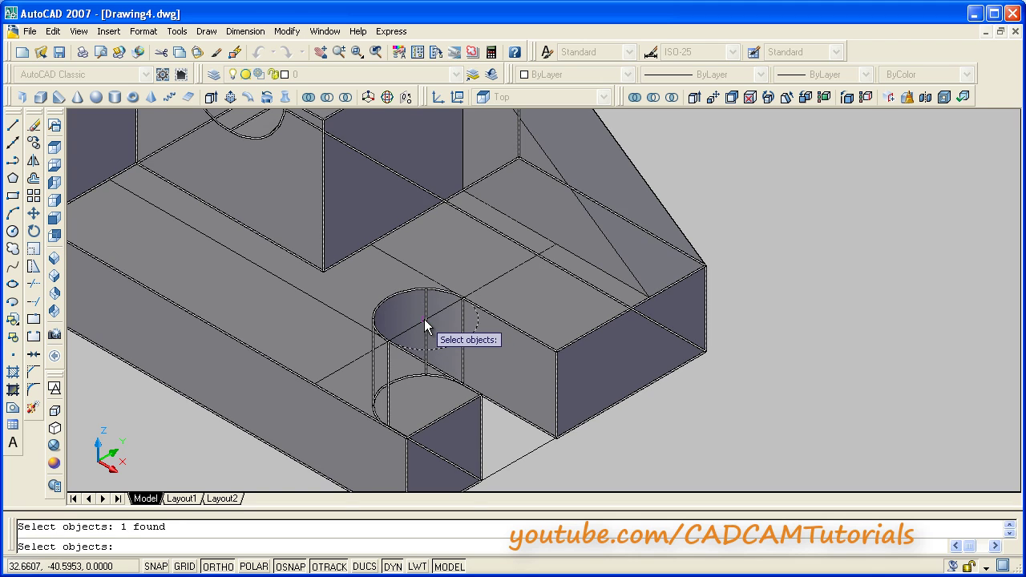
click(443, 317)
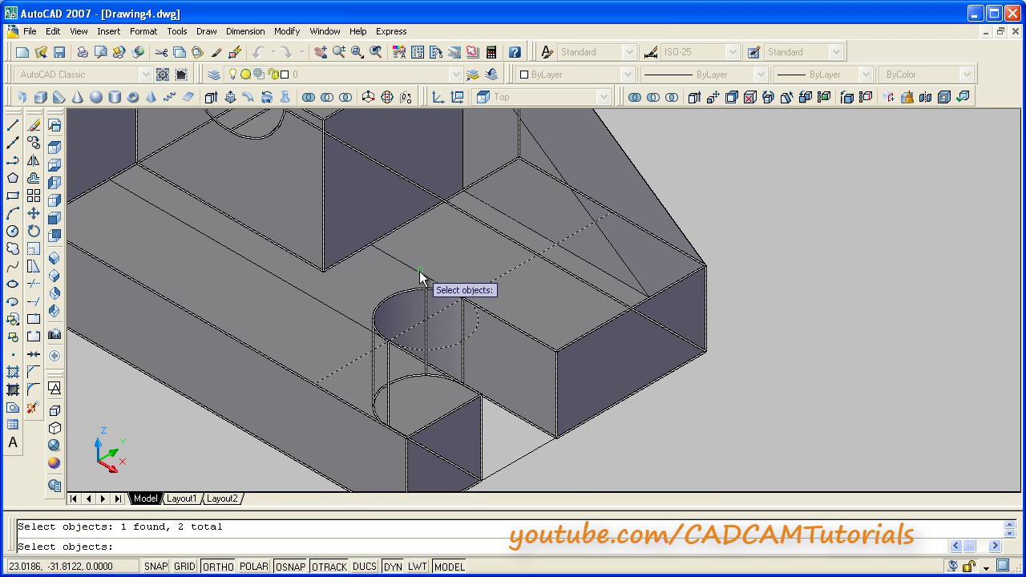
click(354, 318)
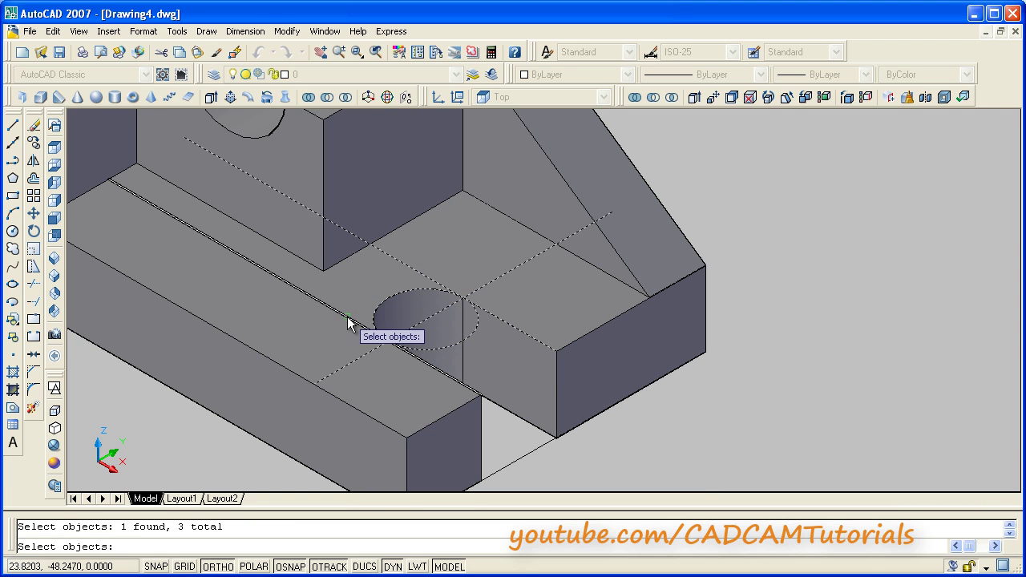
click(348, 321)
key(Return)
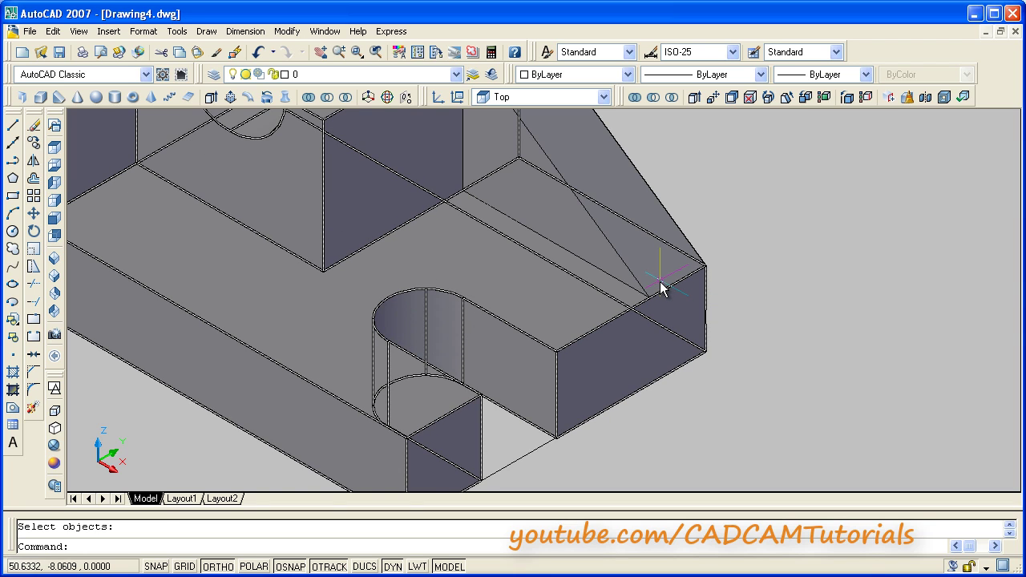
click(34, 126)
key(Return)
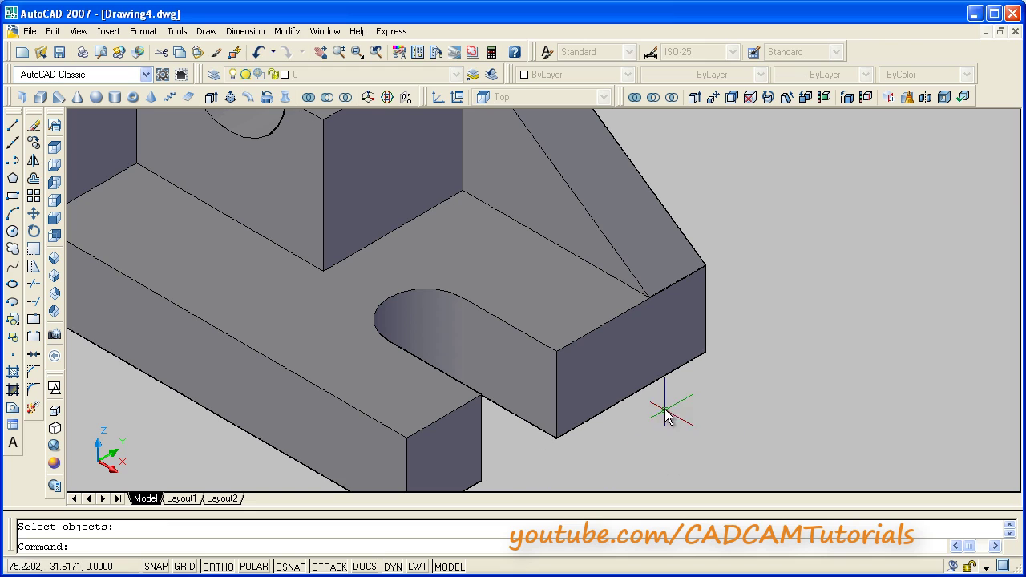
Orbit to the bracket's rear side and erase the leftover rectangular outline where the cradle block meets the curved upright.
scroll(701, 365, down, 4)
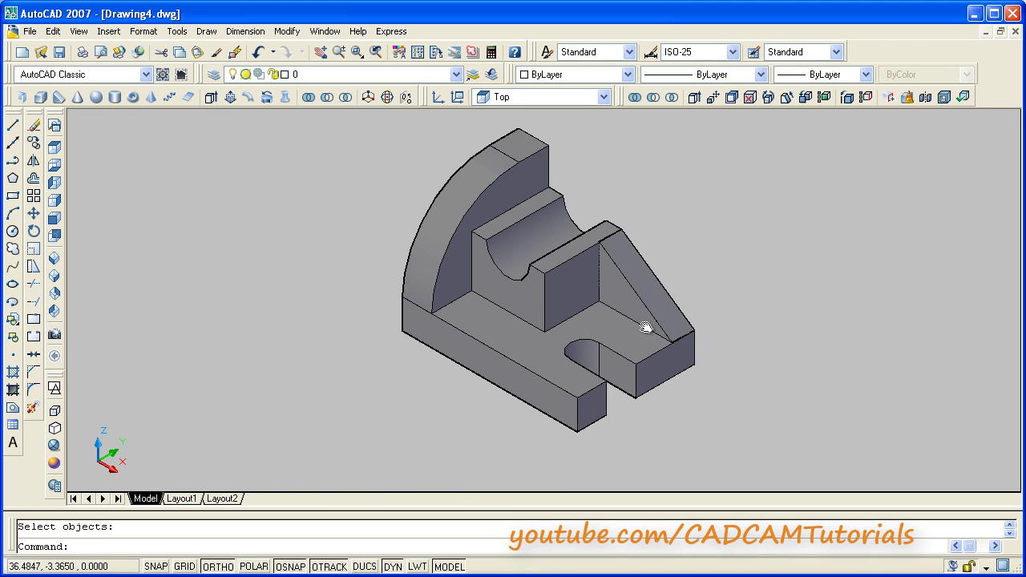
middle_drag(649, 328, 616, 352)
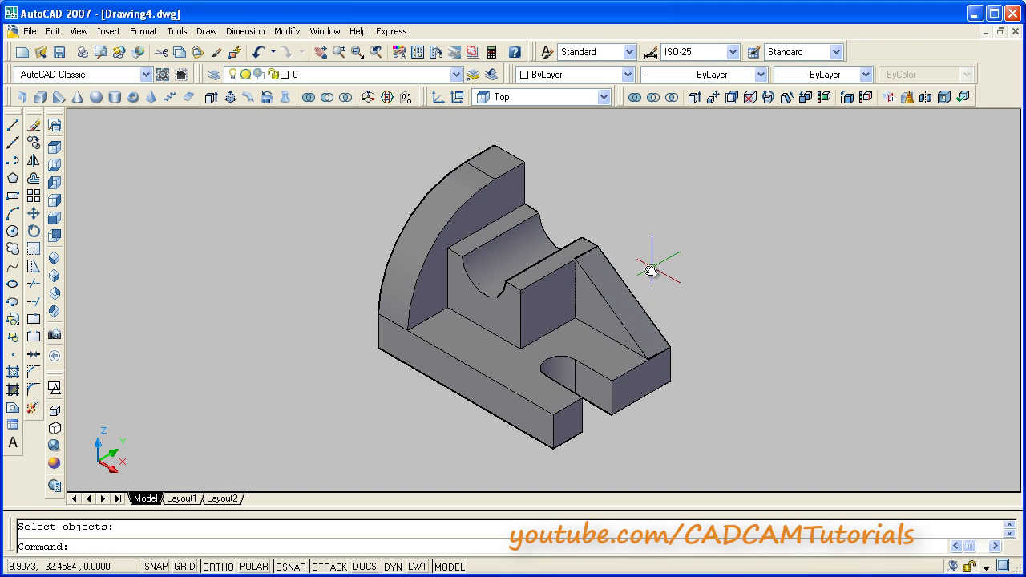
shift+middle_drag(643, 299, 633, 353)
scroll(666, 345, up, 5)
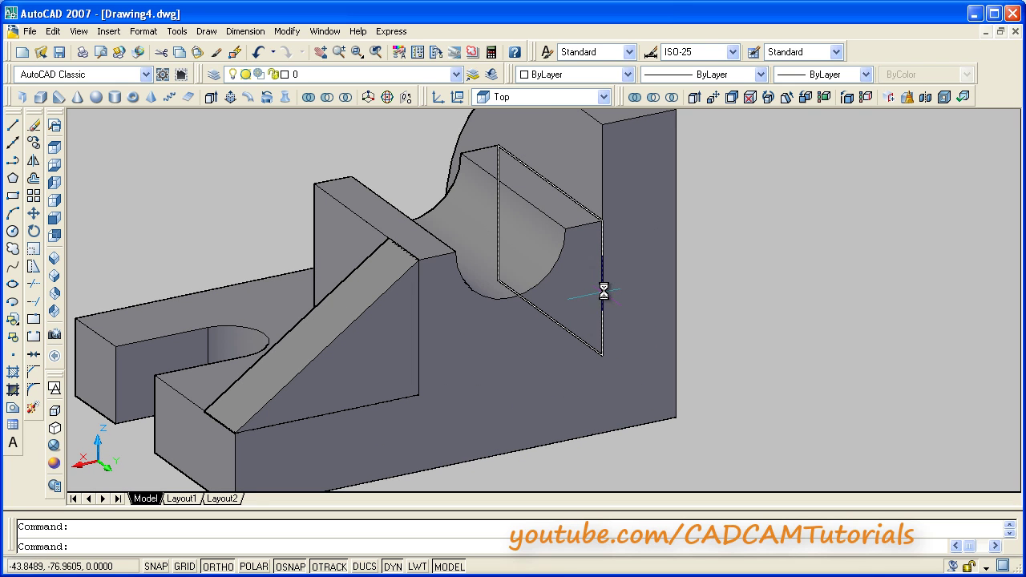
ctrl+click(603, 294)
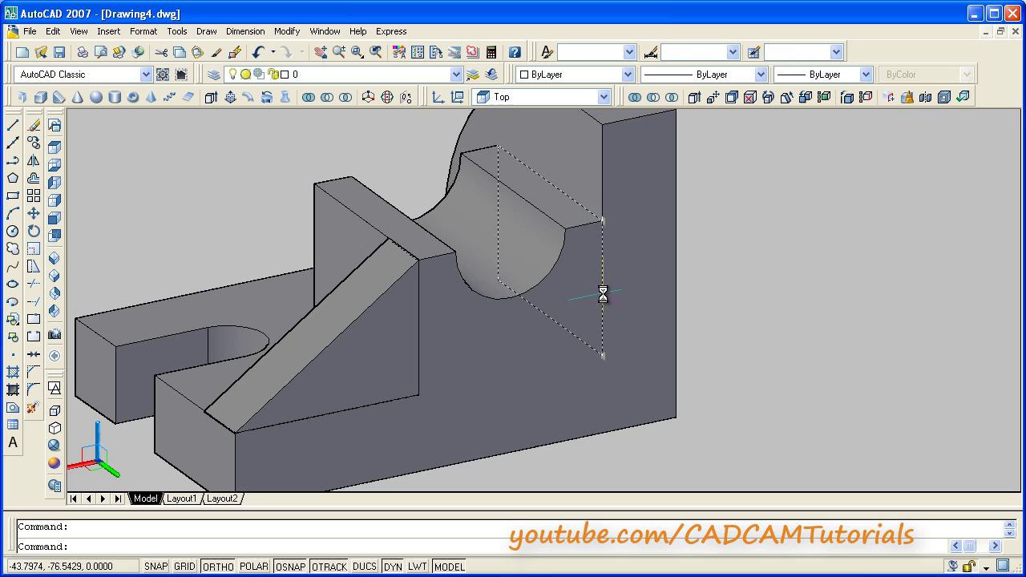
click(34, 126)
middle_drag(568, 286, 657, 339)
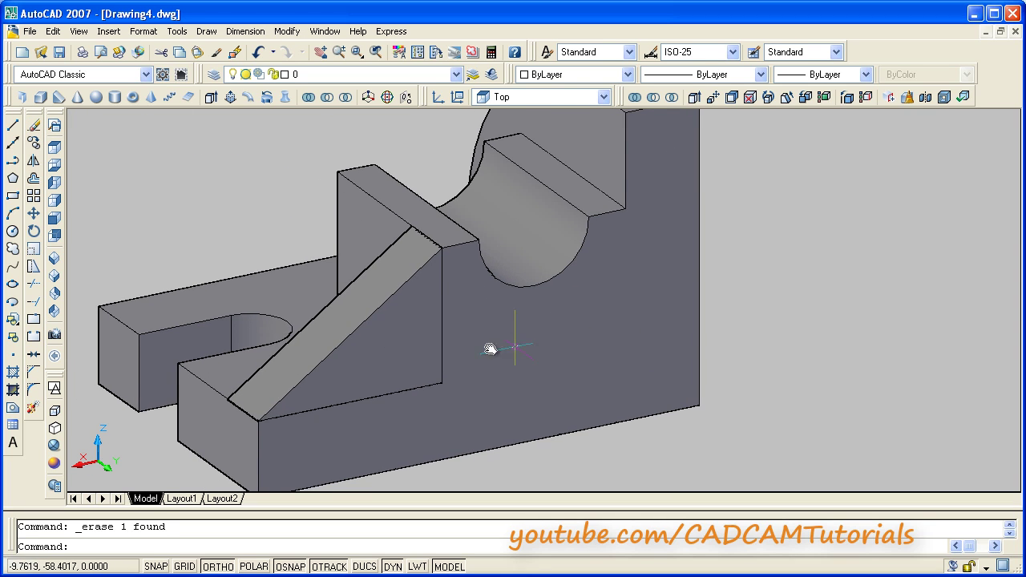
middle_drag(489, 350, 415, 331)
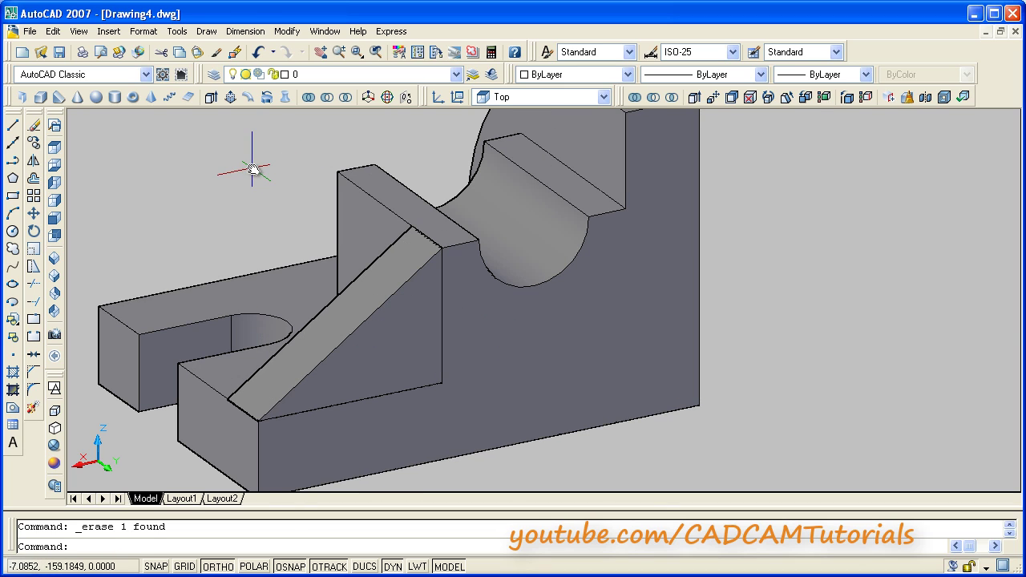
Union the triangular rib with the bracket's main body.
click(309, 98)
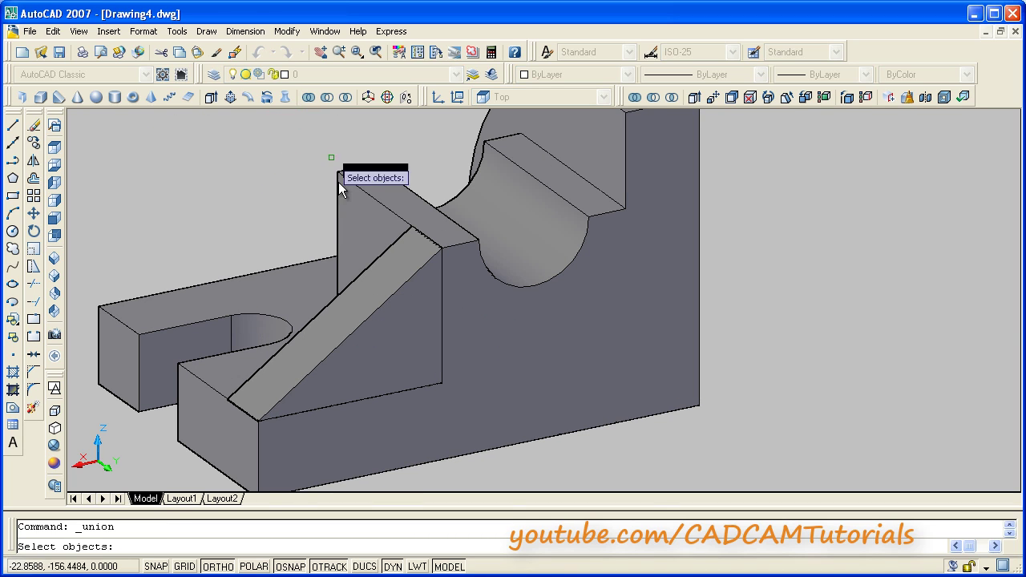
click(352, 357)
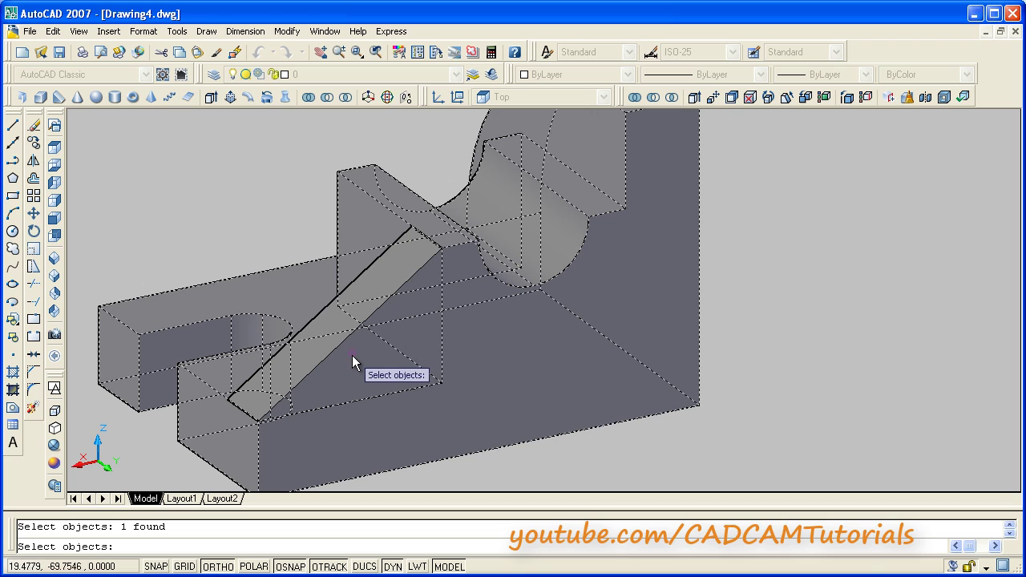
click(317, 322)
key(Return)
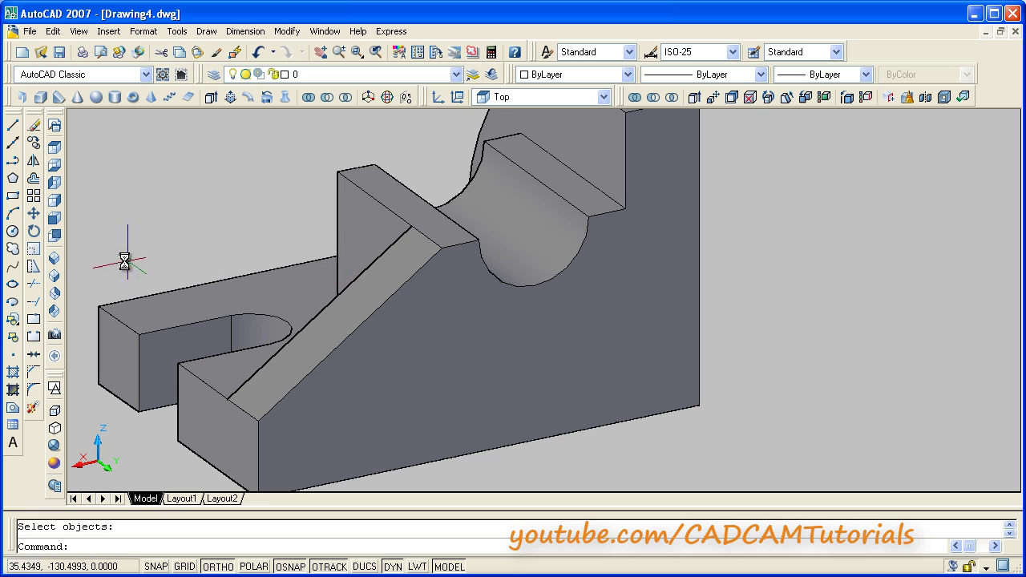
Show the bracket in SE isometric view and set the whole united solid's color property to Green.
click(54, 293)
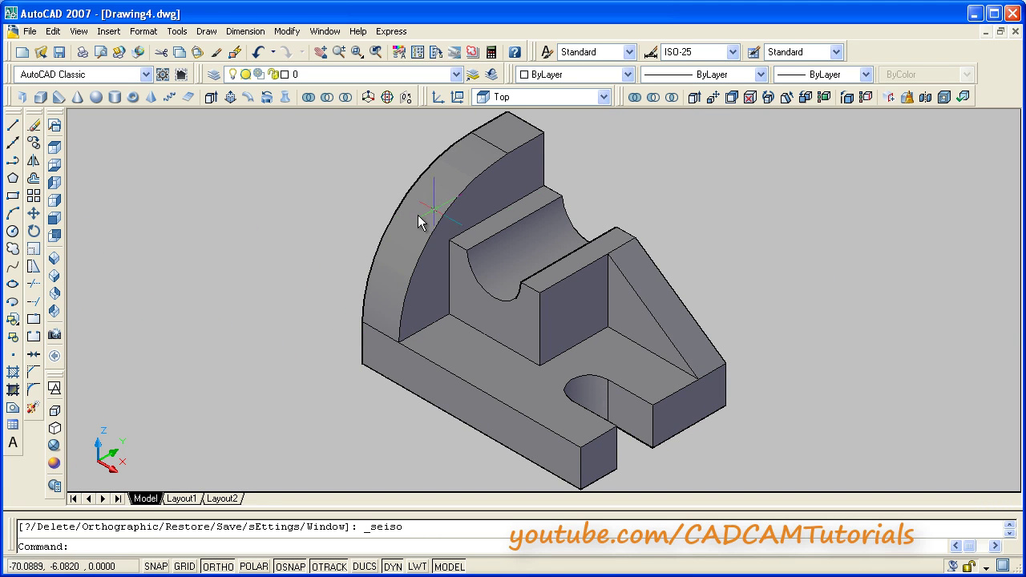
double_click(478, 318)
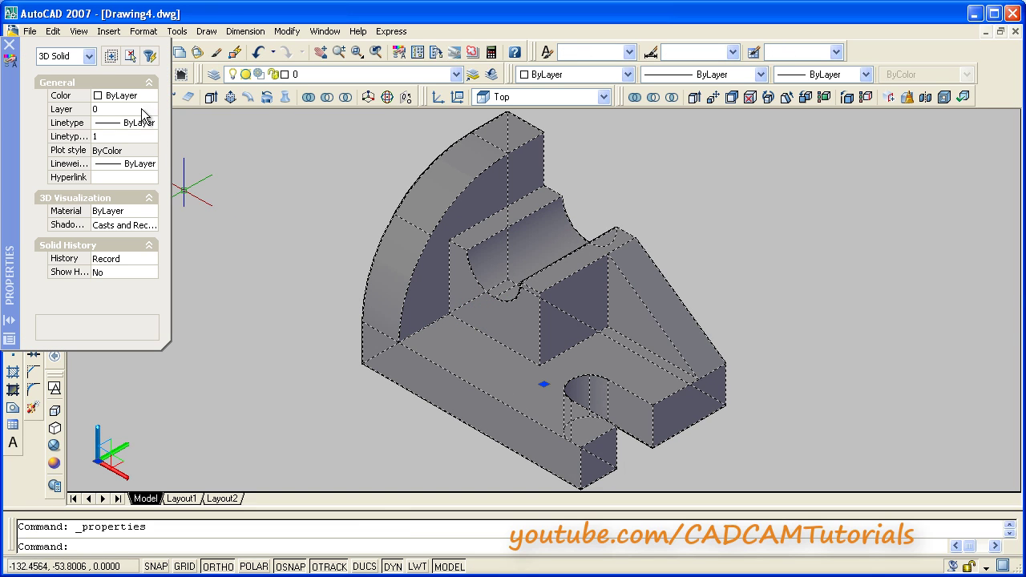
click(135, 97)
click(154, 97)
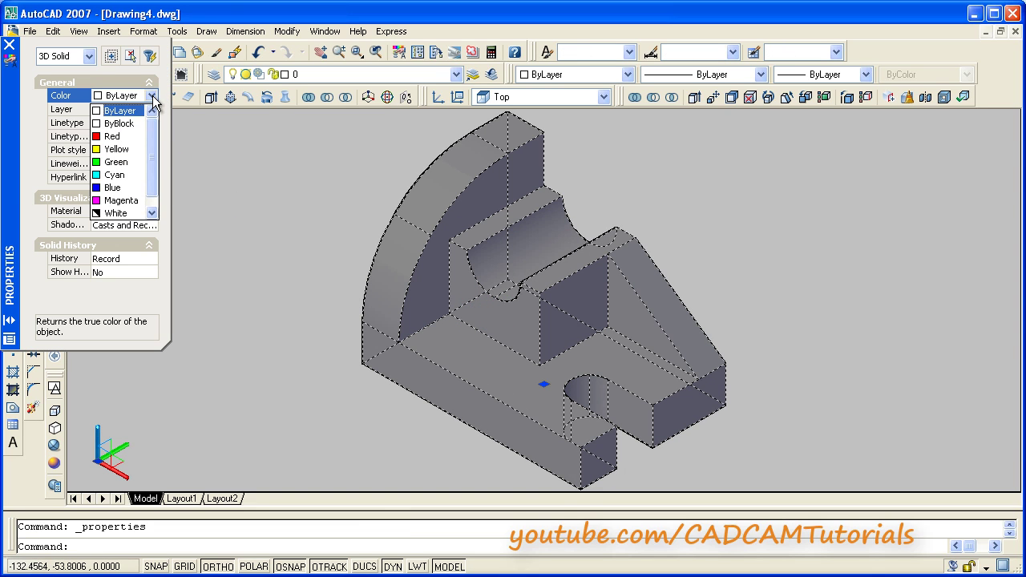
click(115, 162)
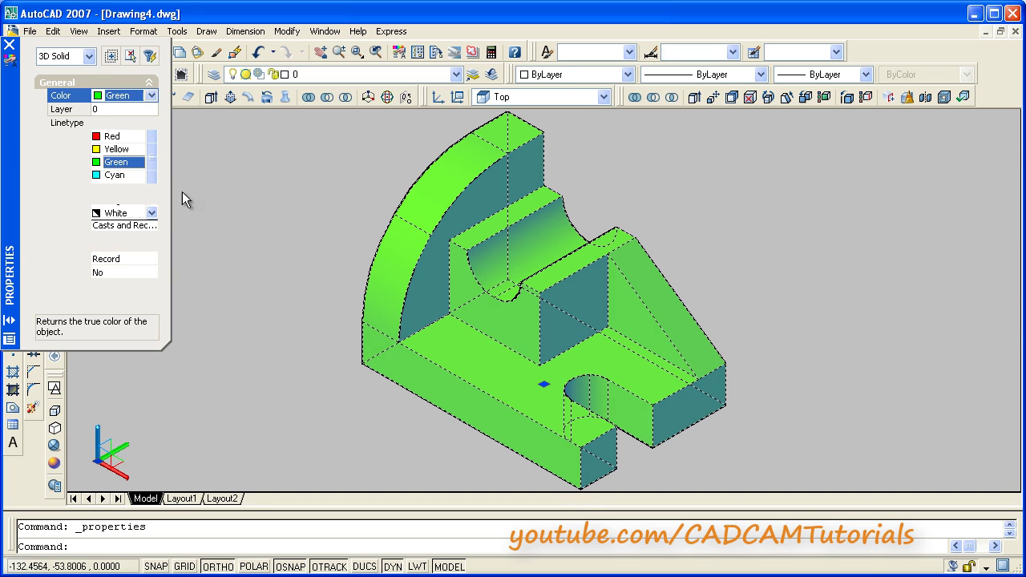
key(Escape)
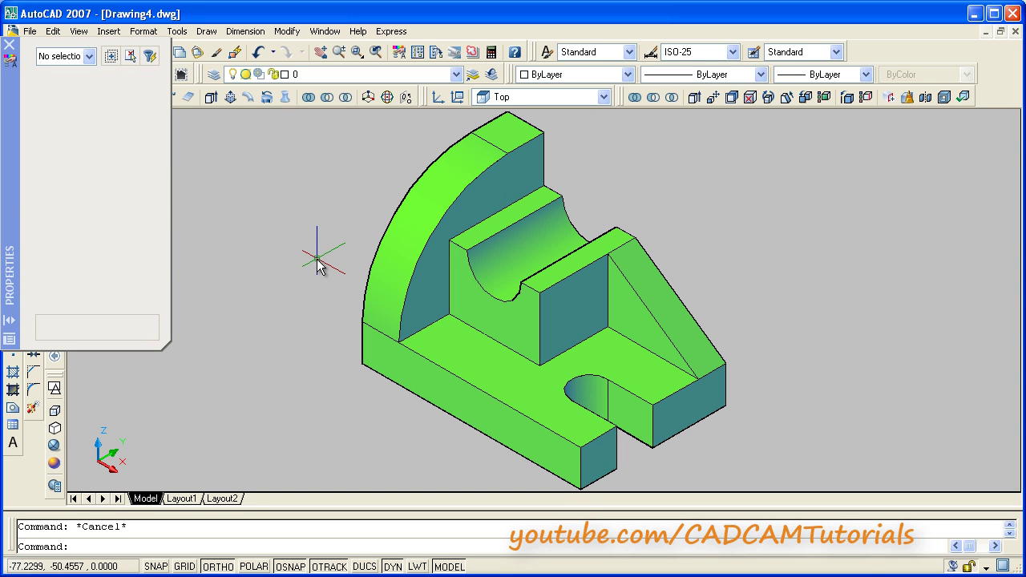
click(10, 46)
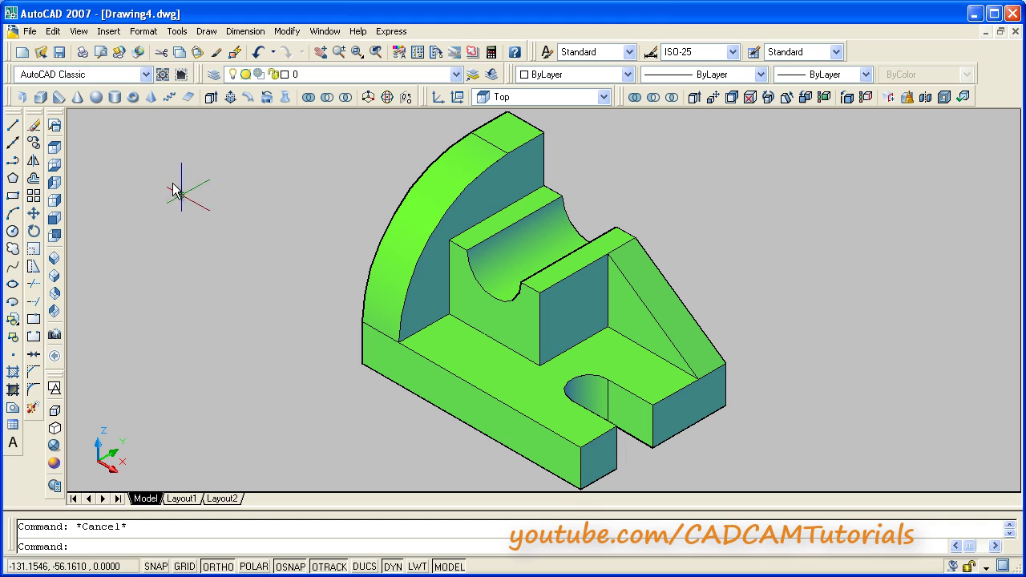